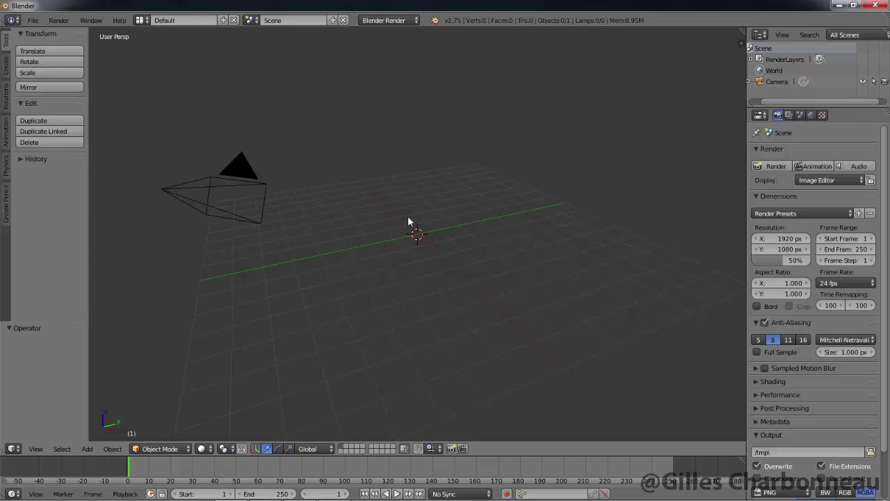
Set the Select With preference to Left in the input section of the user preferences.
left_click(34, 21)
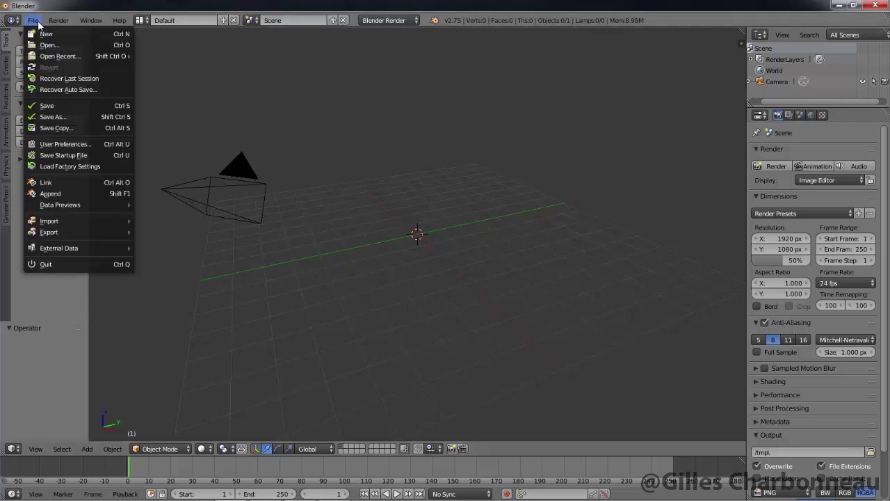
left_click(57, 143)
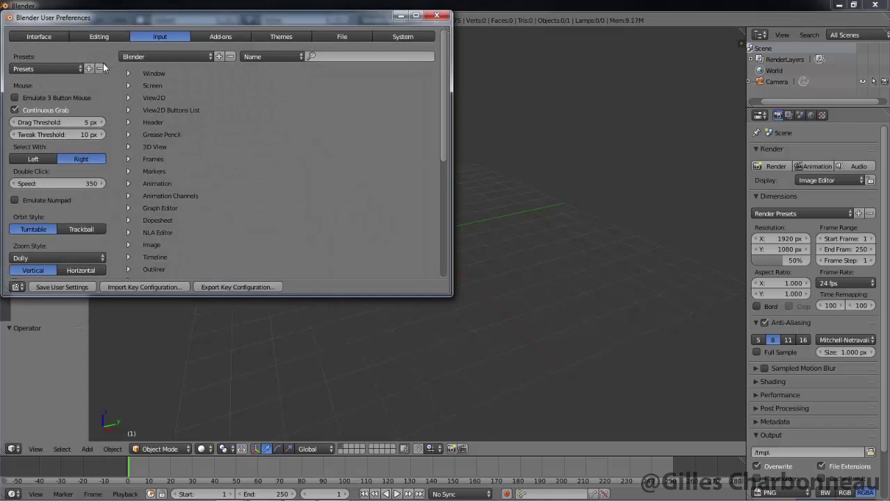
left_click(33, 158)
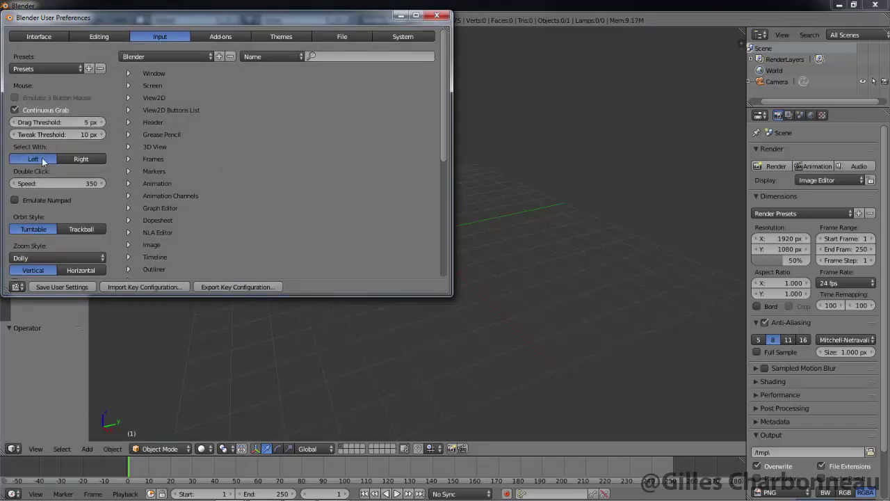
Find the Wavefront OBJ format add-on with the search term obj, make sure it is enabled, and save the user settings.
left_click(203, 38)
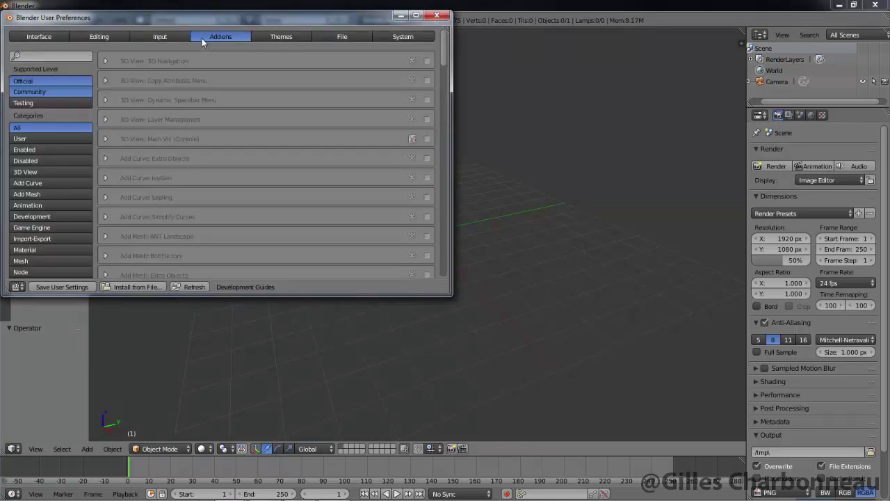
left_click(62, 57)
type("obj")
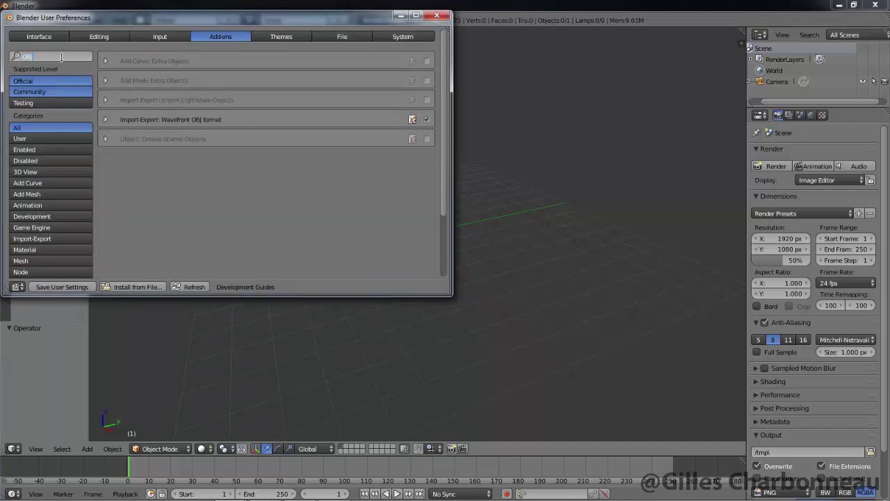
left_click(427, 120)
left_click(427, 120)
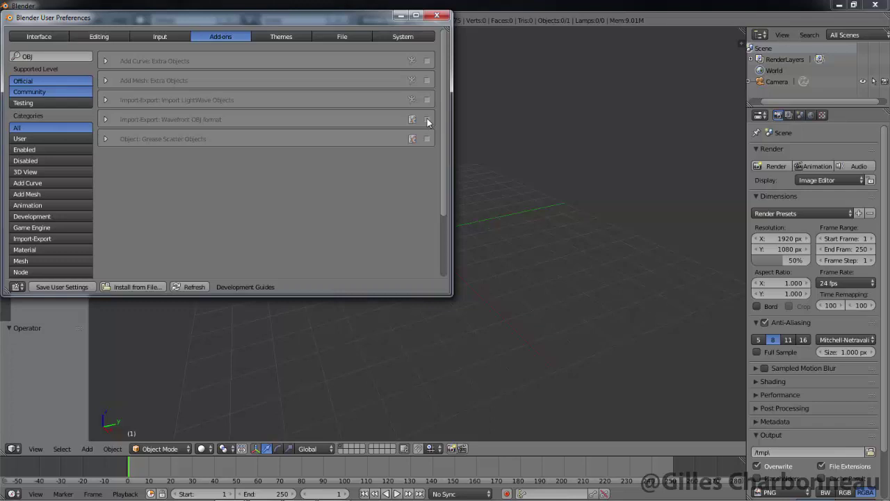
left_click(427, 119)
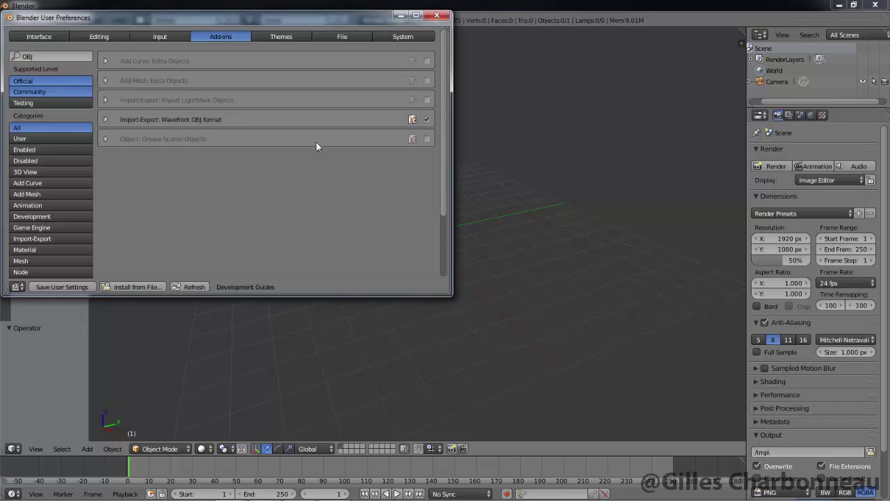
left_click(43, 287)
left_click(437, 14)
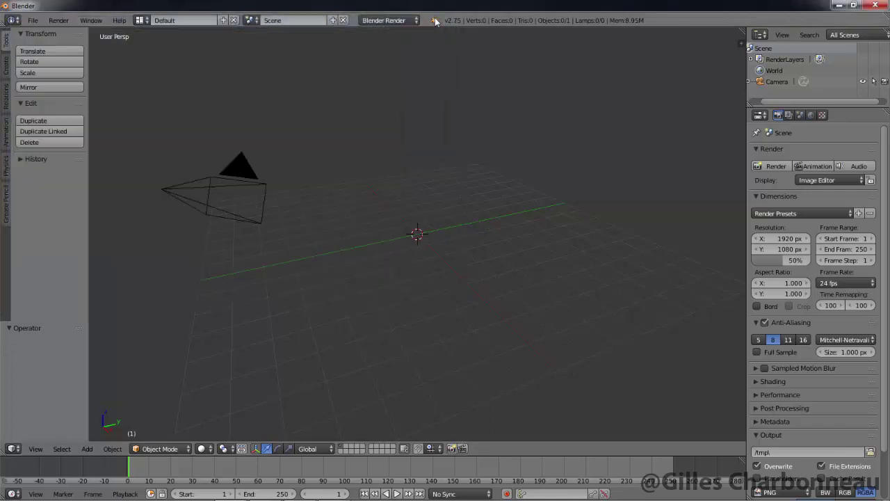
Keep Blender Render as the render engine and add a monkey mesh at the 3D cursor.
left_click(398, 23)
left_click(394, 34)
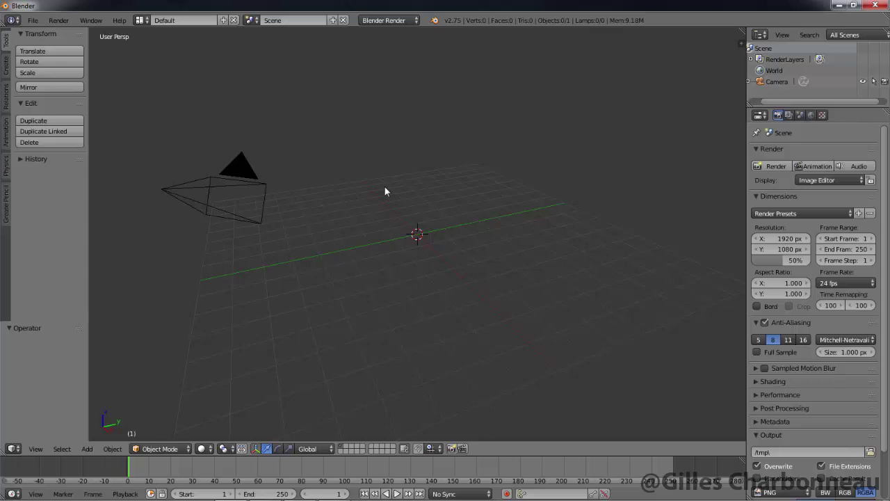
key("shift+a")
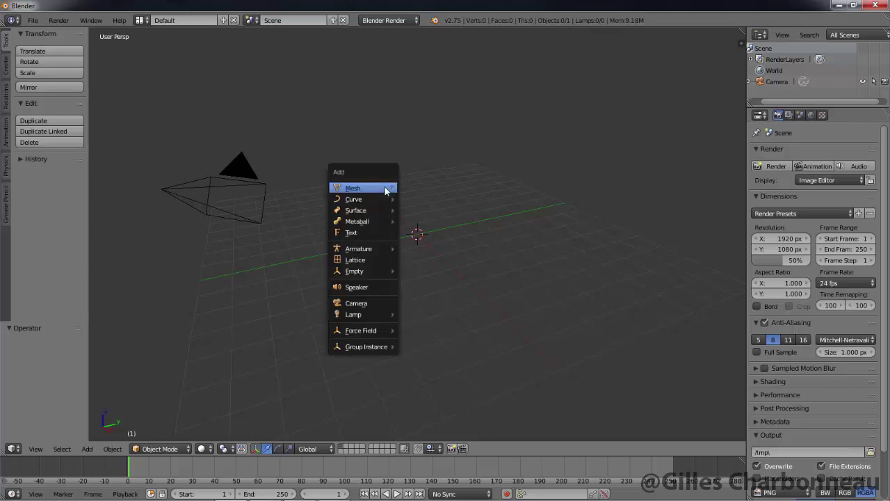
mouse_move(386, 188)
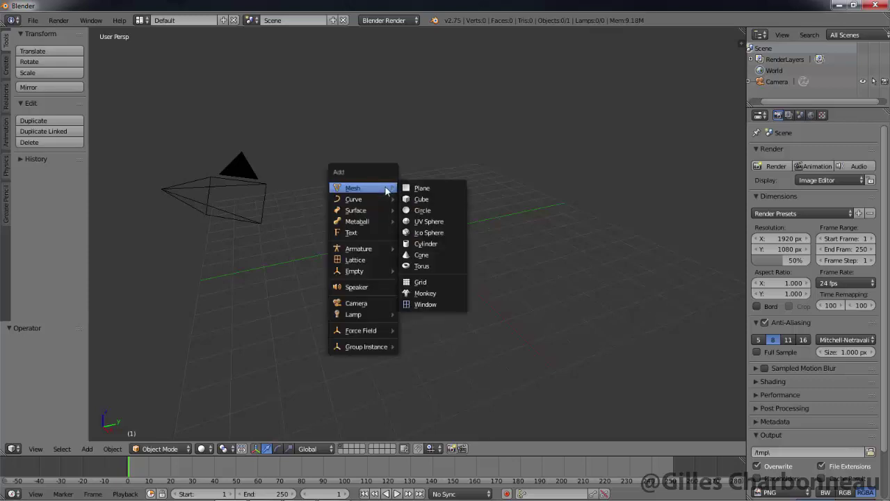
left_click(423, 293)
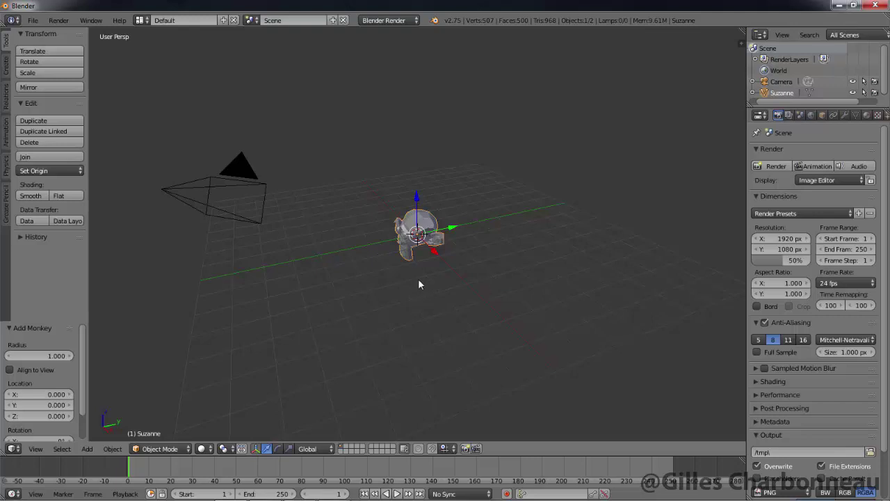
Examine the monkey head up close from the front and at an angle.
left_click_drag(418, 280, 407, 266)
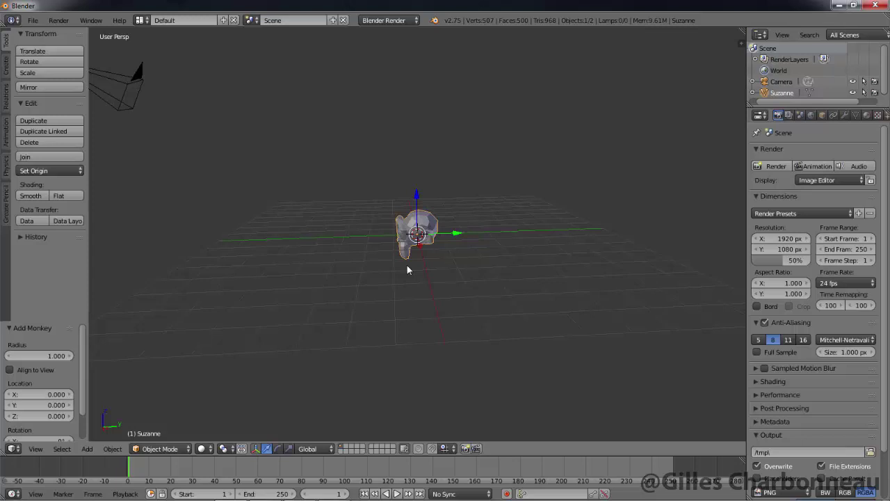
mouse_move(408, 266)
left_mouse_down()
mouse_move(538, 263)
mouse_move(459, 280)
mouse_move(520, 300)
mouse_move(427, 267)
mouse_move(537, 246)
mouse_move(532, 269)
mouse_move(421, 273)
left_mouse_up()
scroll(473, 230, "up", 7)
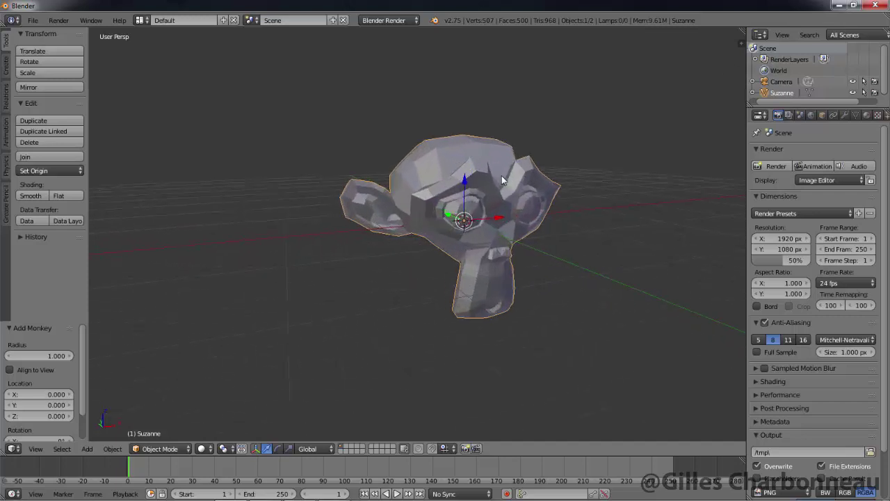
scroll(501, 177, "up", 4)
scroll(521, 181, "down", 3)
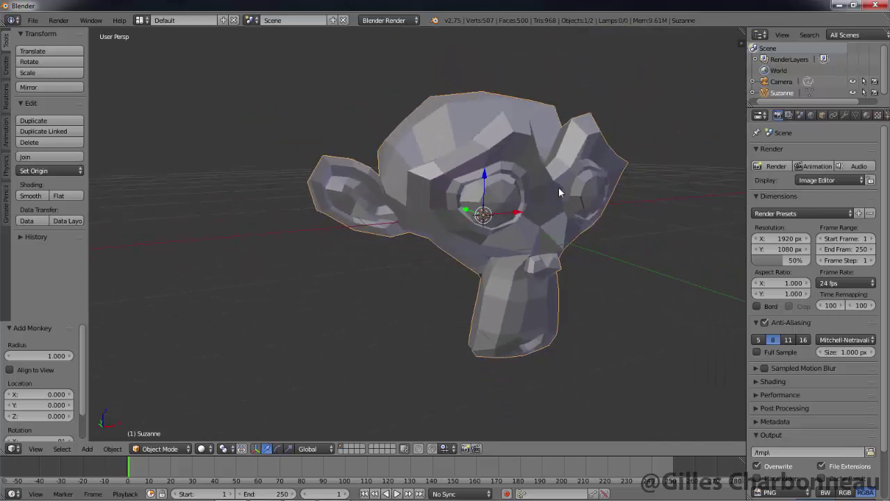
left_click_drag(559, 186, 485, 188)
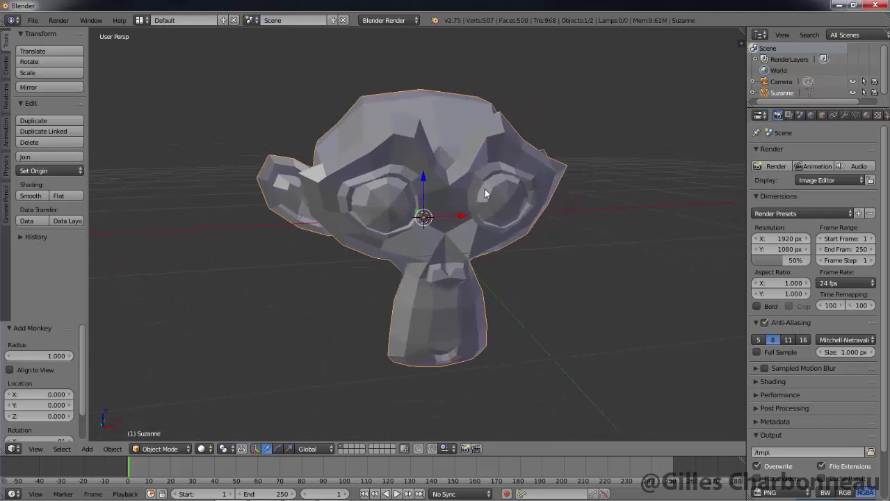
scroll(485, 189, "down", 2)
scroll(484, 188, "up", 2)
left_click_drag(489, 217, 508, 206)
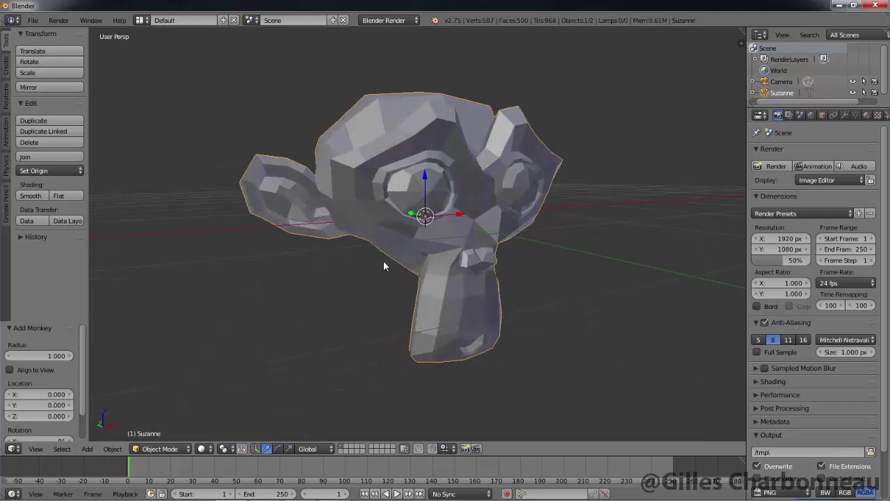
Hide the 3D transform manipulator and give the monkey a new material with a diffuse intensity of 1.0.
left_click(256, 449)
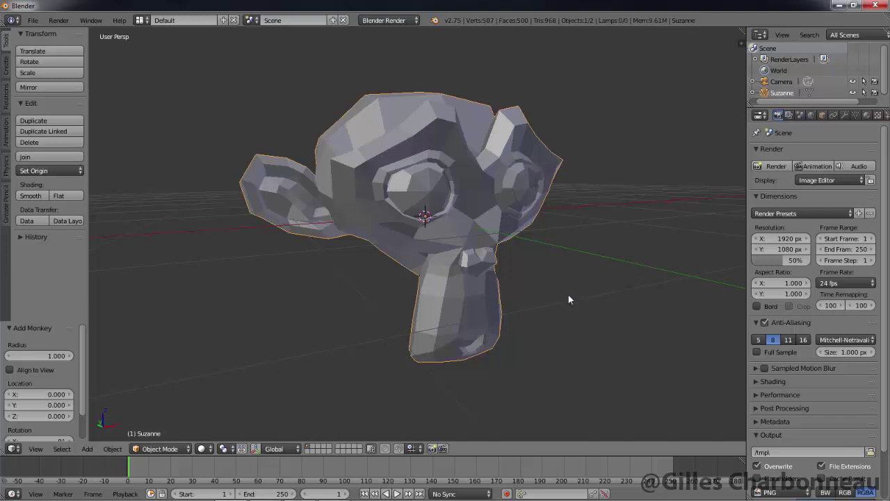
left_click(866, 117)
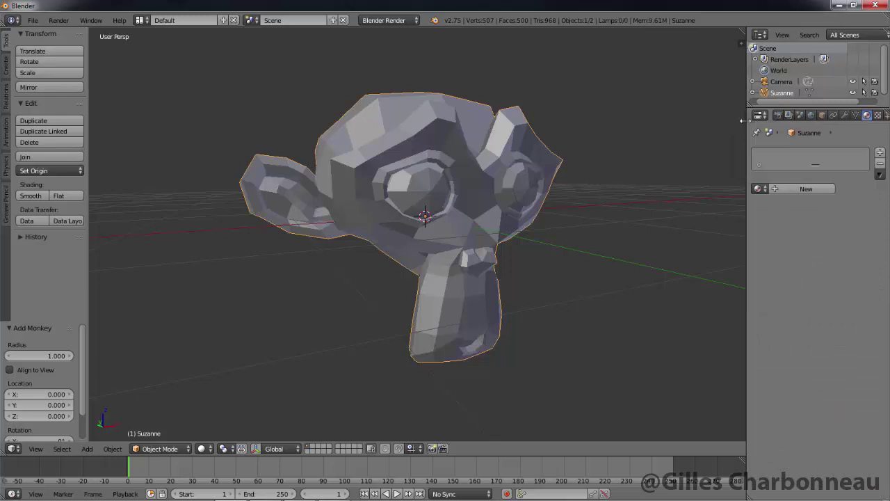
left_click_drag(748, 121, 710, 132)
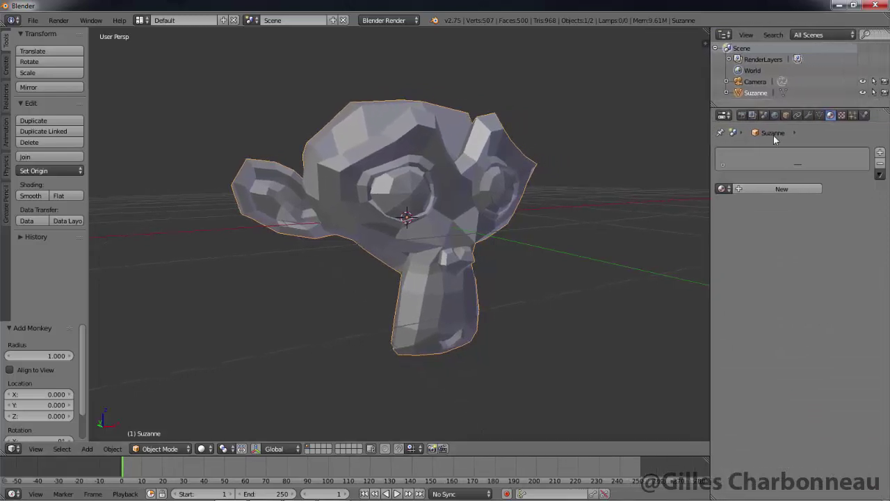
left_click(782, 190)
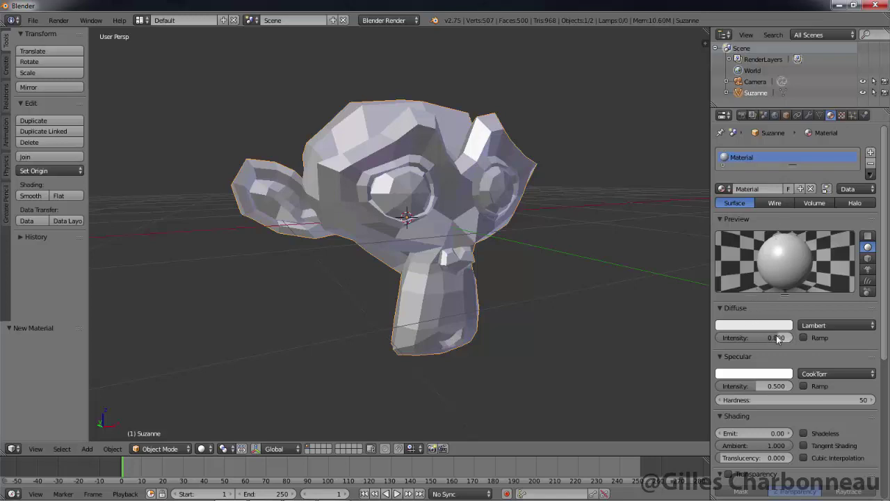
left_click_drag(777, 338, 807, 338)
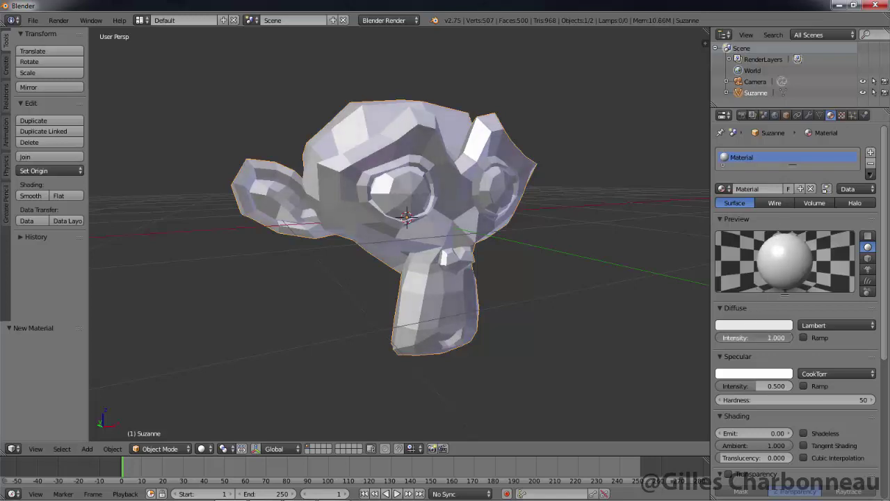
Change the diffuse color of the monkey's material to a darkened, muted brown.
left_click(775, 325)
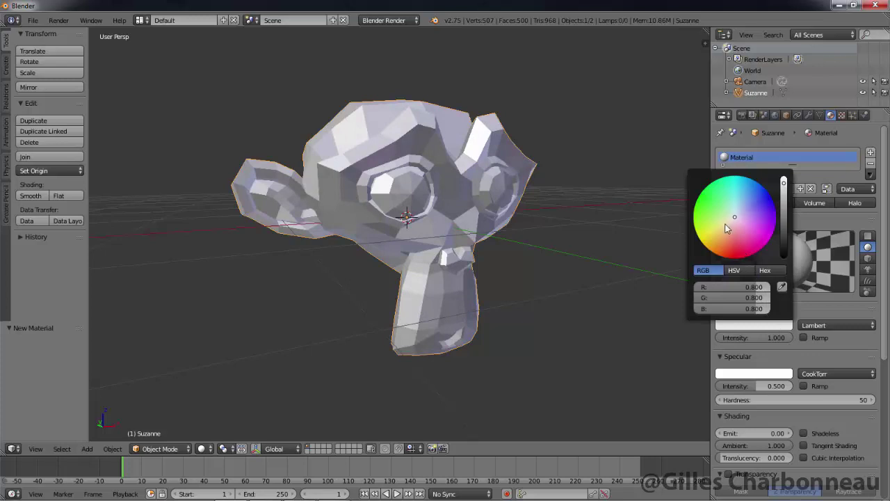
mouse_move(734, 217)
left_mouse_down()
mouse_move(711, 252)
mouse_move(704, 245)
left_mouse_up()
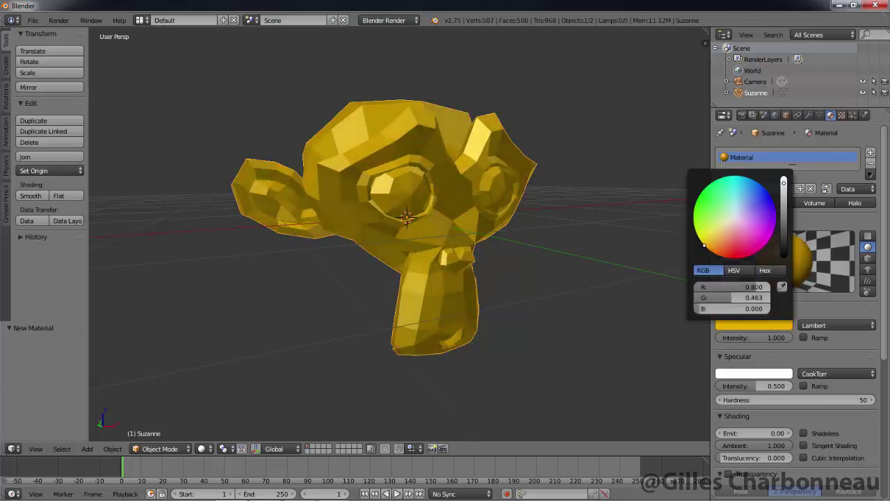
left_click_drag(784, 184, 784, 212)
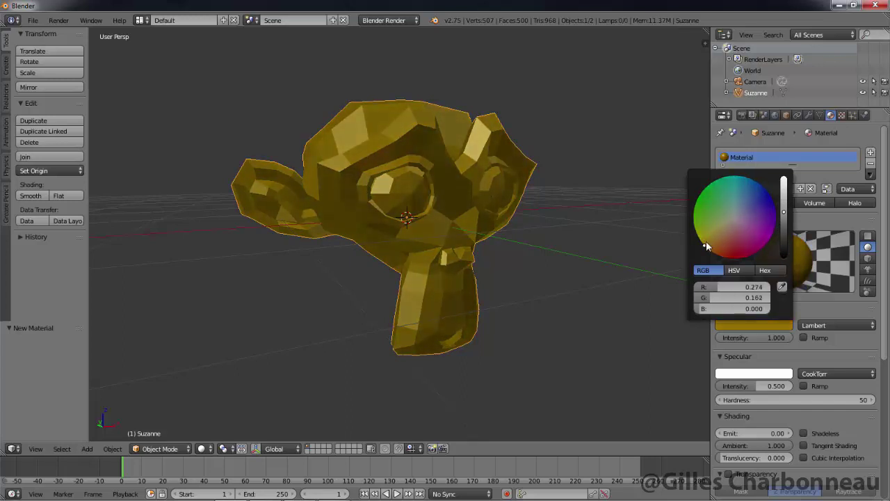
left_click_drag(705, 245, 727, 232)
mouse_move(610, 238)
left_mouse_down()
mouse_move(500, 240)
mouse_move(622, 237)
mouse_move(603, 236)
left_mouse_up()
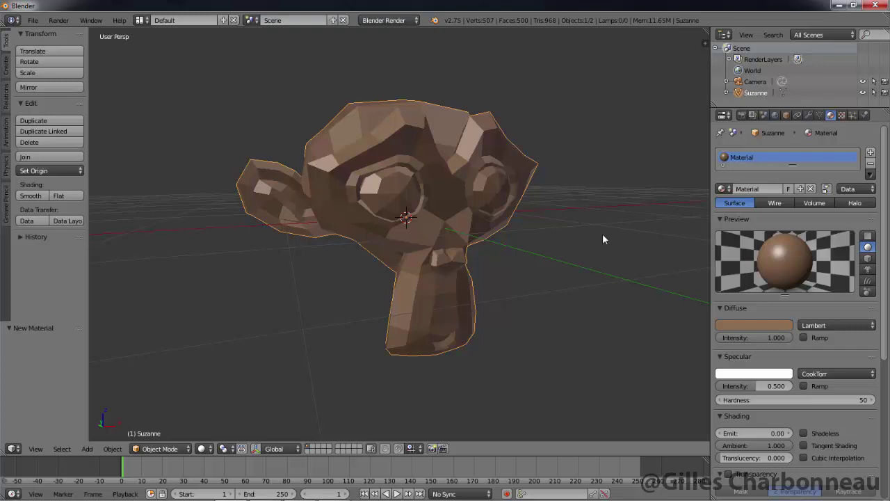
Put the monkey in Edit Mode with vertex selection mode and all of its geometry deselected.
key("Tab")
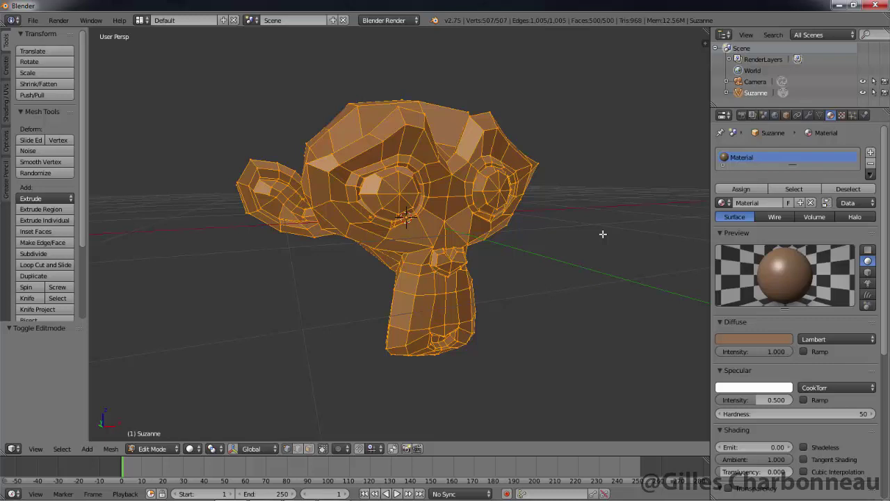
key("a")
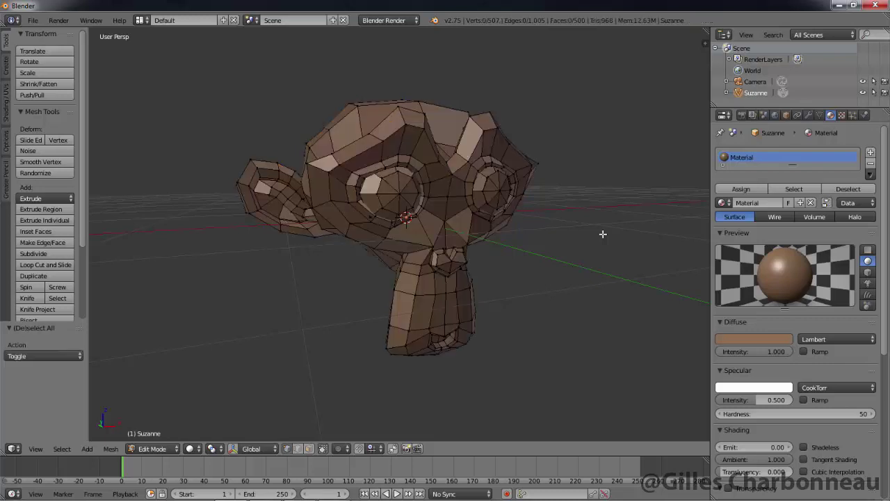
key("a")
key("a")
key("a")
key("a")
key("ctrl+Tab")
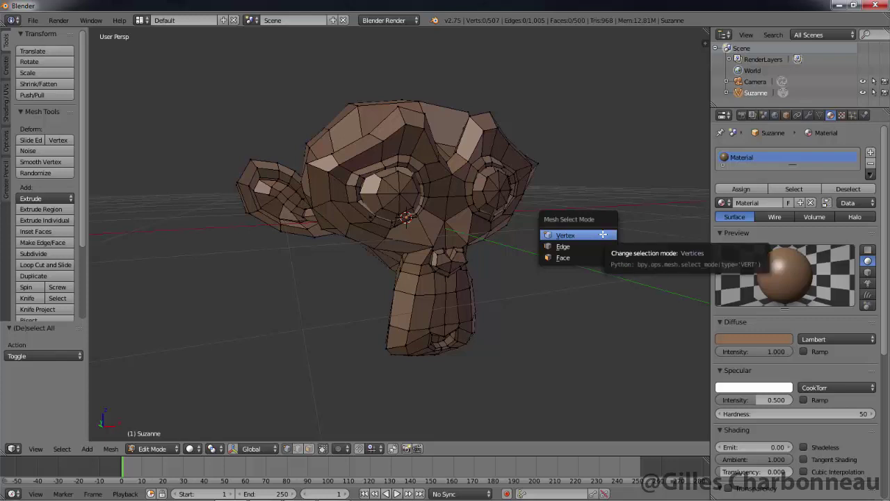
left_click(603, 234)
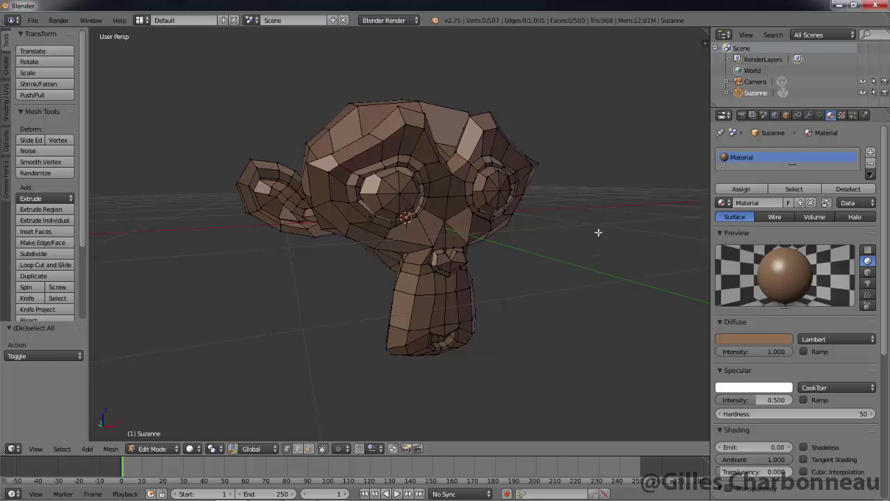
Select all the linked geometry of both of the monkey's eyeballs.
right_click(499, 190)
key("l")
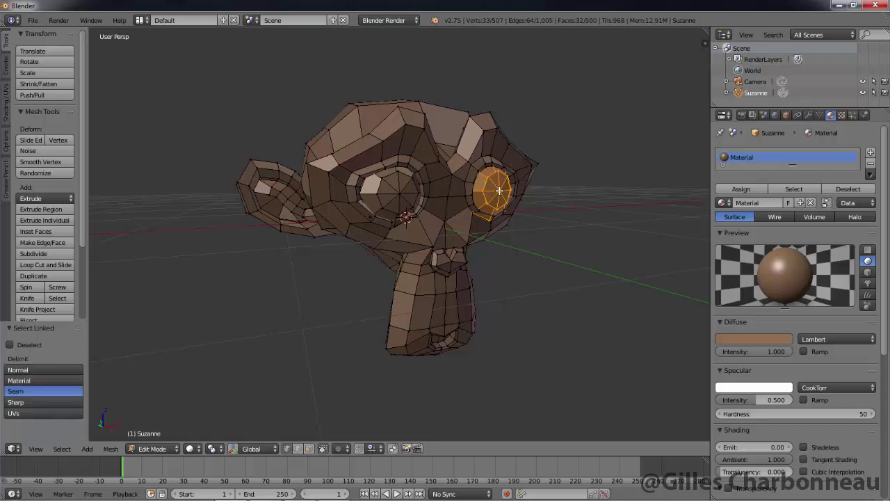
right_click(400, 193, "shift")
key("l")
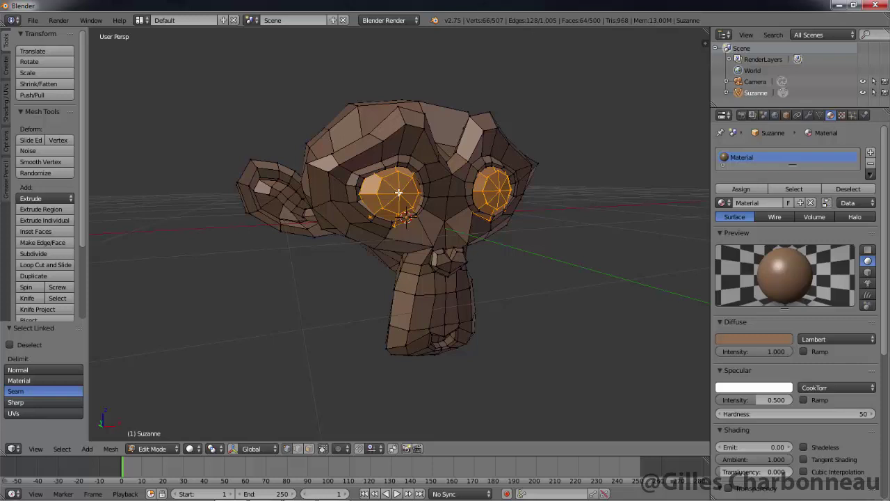
Add a second material slot with a new material and assign it to the selected eyeballs.
left_click(869, 152)
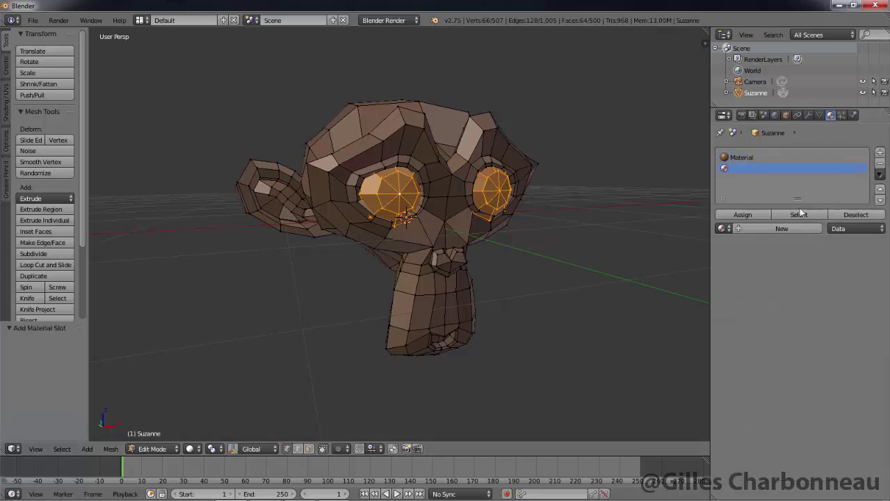
left_click(783, 228)
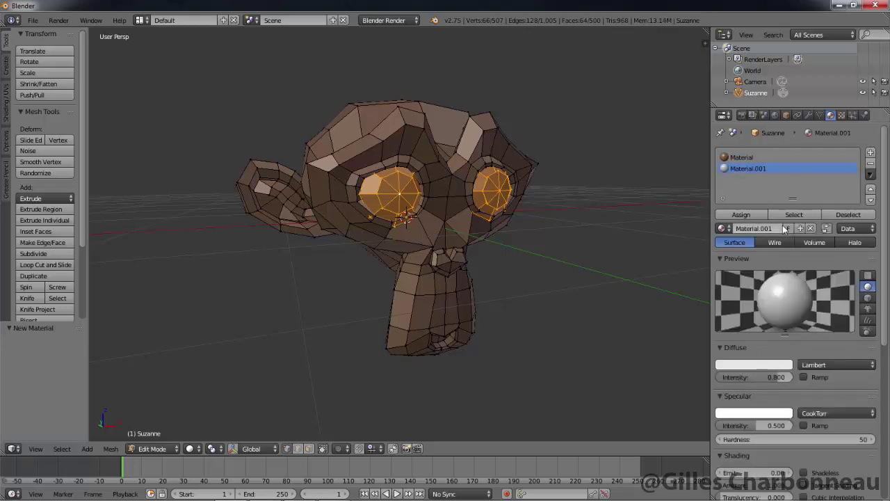
left_click(739, 215)
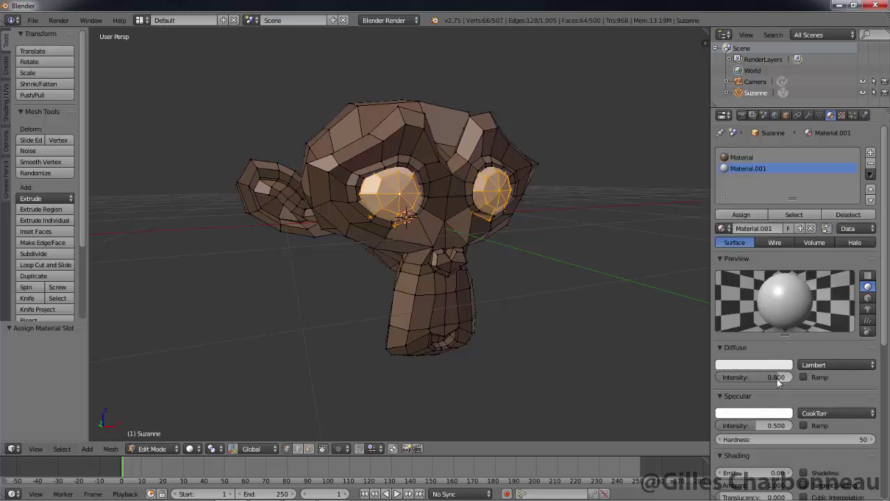
Set the eyeball material's diffuse intensity to 1.000 and its diffuse color to pure white.
left_click_drag(777, 378, 790, 378)
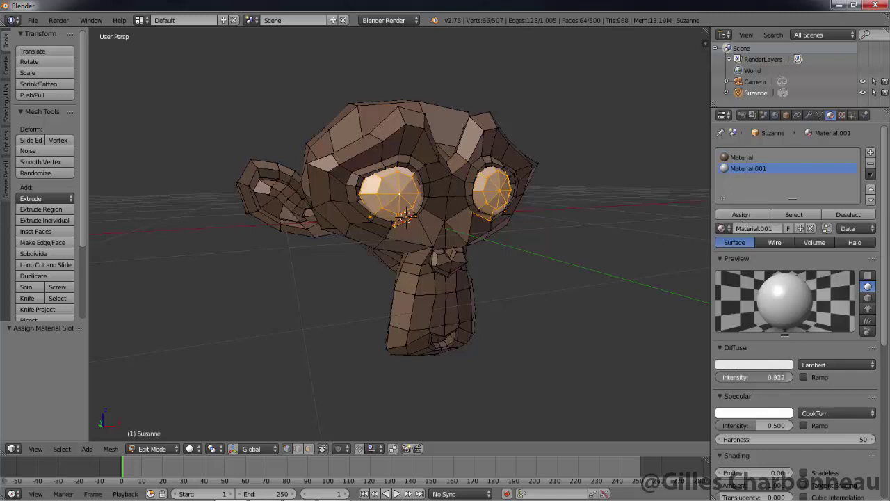
left_click(783, 368)
left_click_drag(787, 228, 784, 219)
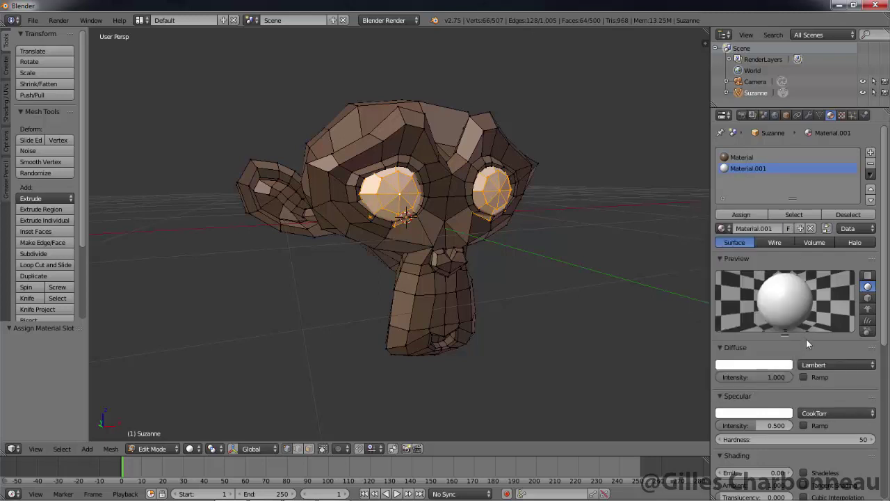
Select the front center vertex of both eyeballs and grow the selection twice to cover the irises.
right_click(499, 190)
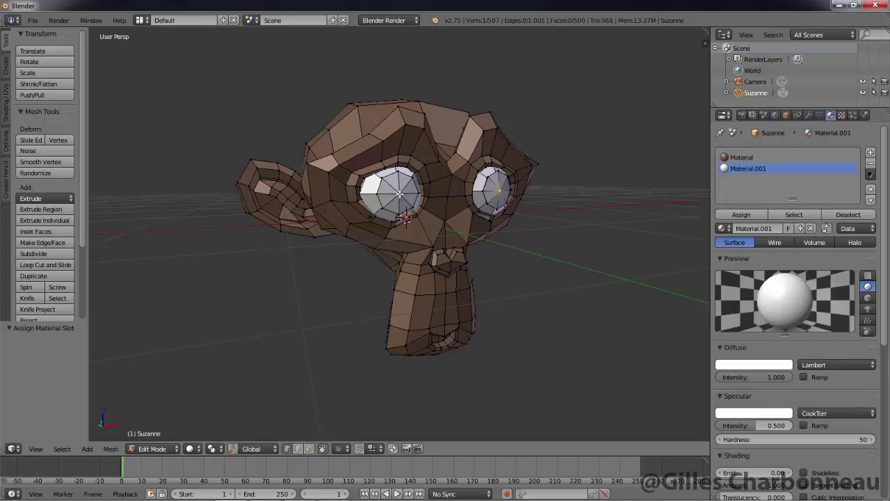
right_click(399, 194, "shift")
scroll(475, 221, "up", 5)
scroll(479, 221, "down", 2)
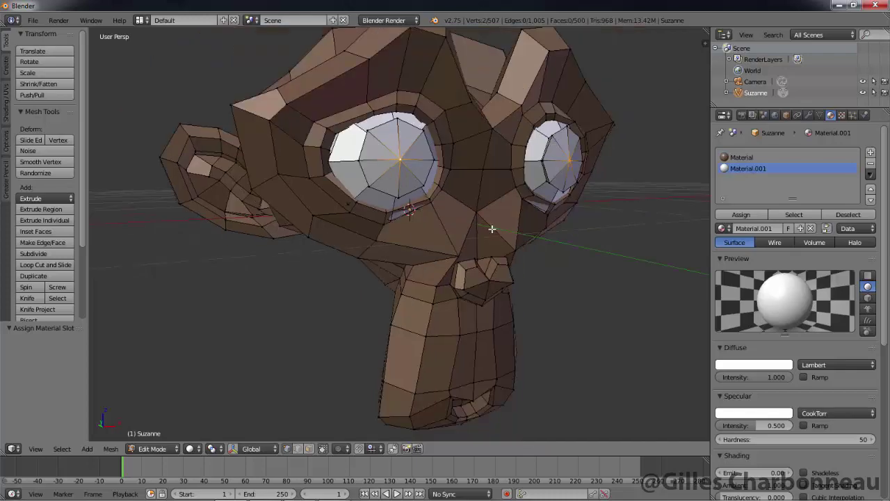
left_click_drag(492, 228, 515, 235)
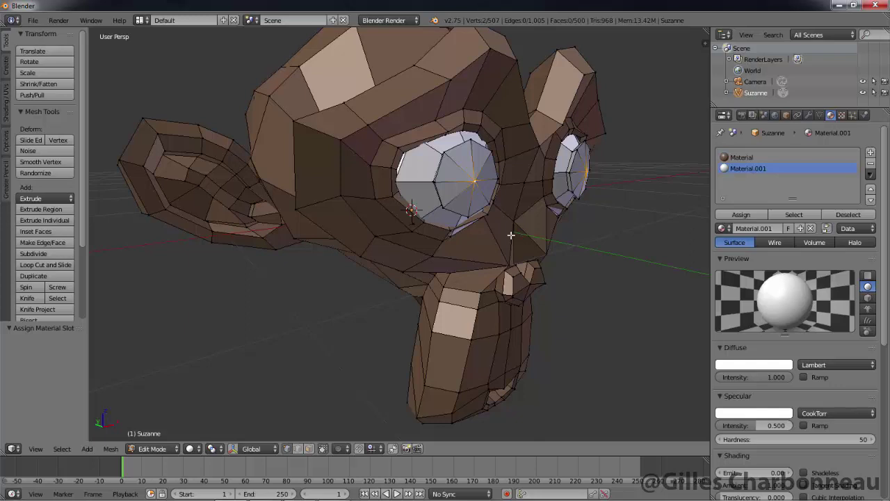
key("ctrl+KP_Add")
key("ctrl+KP_Add")
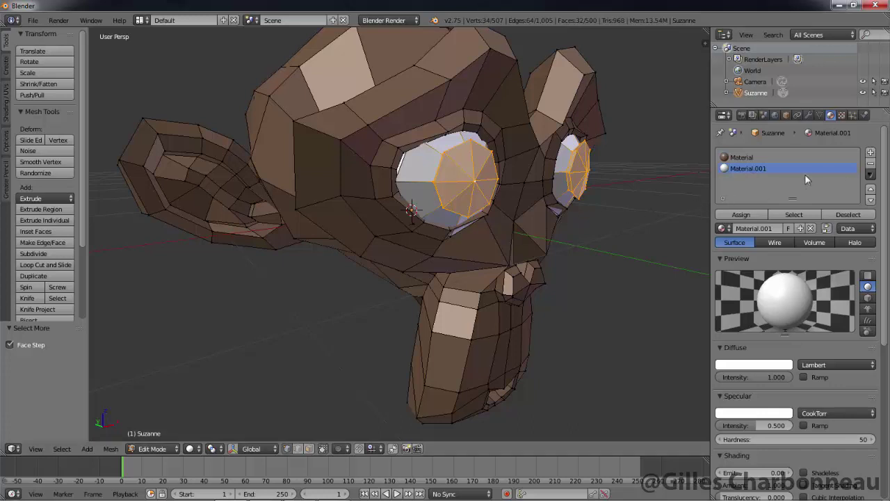
Add a third material slot with a new material and assign it to the selected iris faces.
left_click(872, 152)
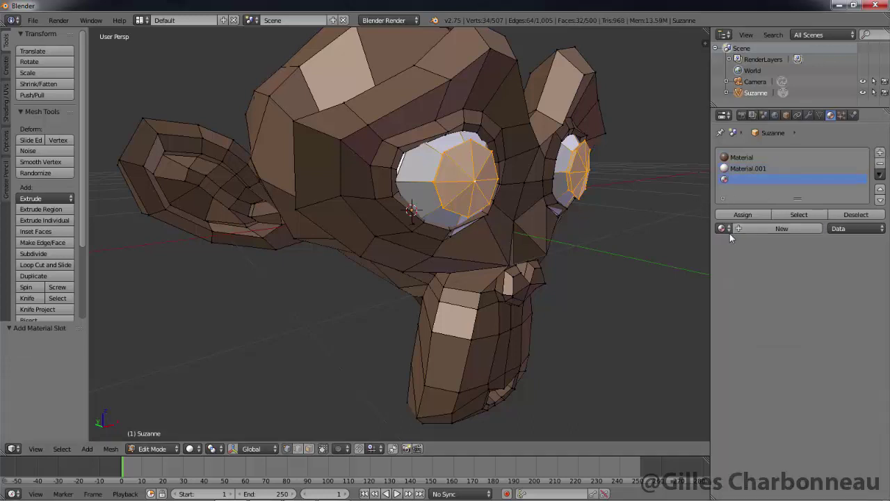
left_click(748, 229)
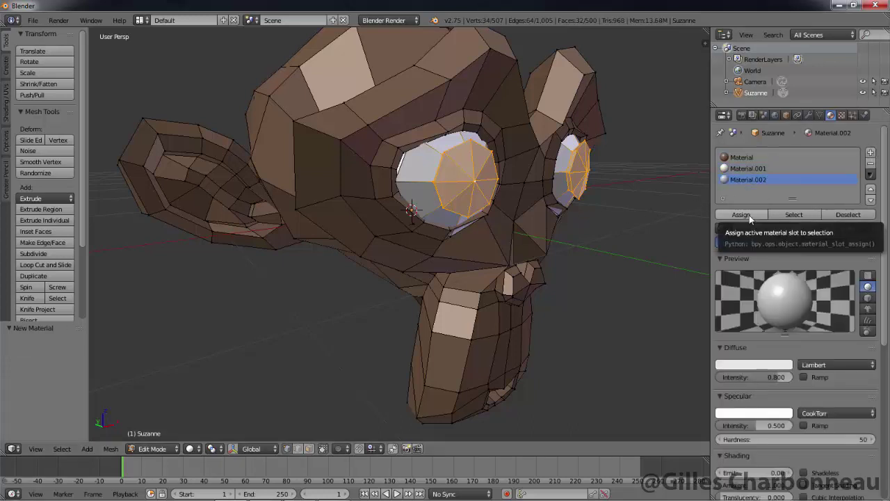
left_click(749, 215)
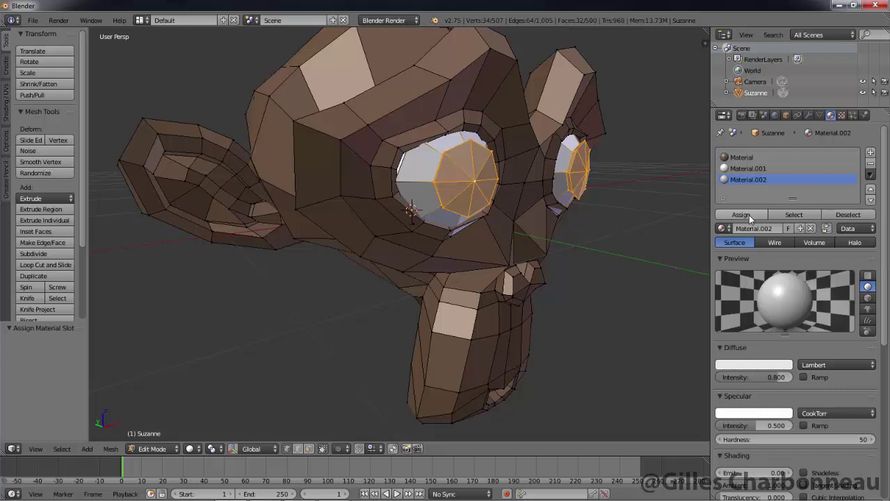
Set the iris material's diffuse intensity to 1.000 and color to light blue (R 0.078, G 0.439, B 0.800), and deselect all geometry.
left_click_drag(775, 377, 800, 377)
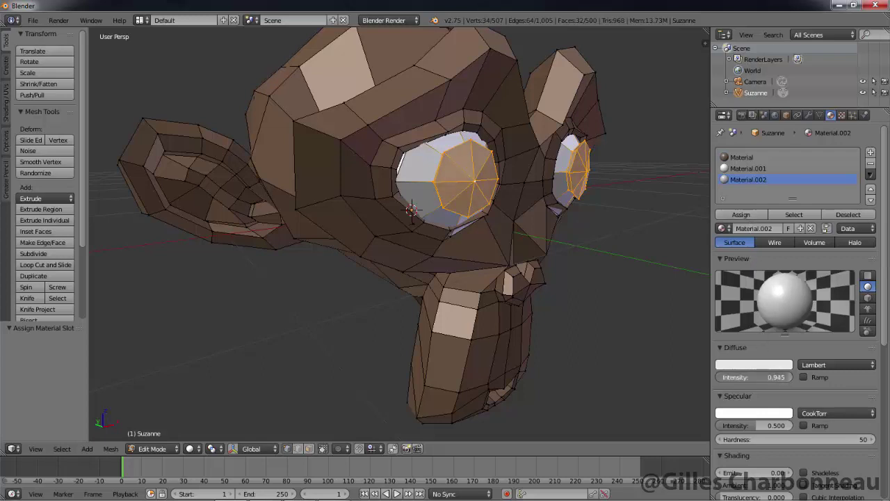
left_click(784, 365)
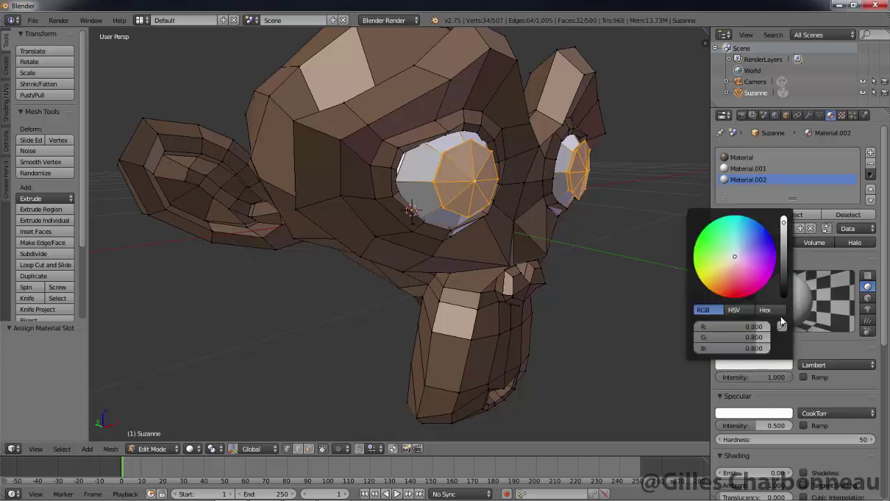
left_click_drag(739, 259, 760, 237)
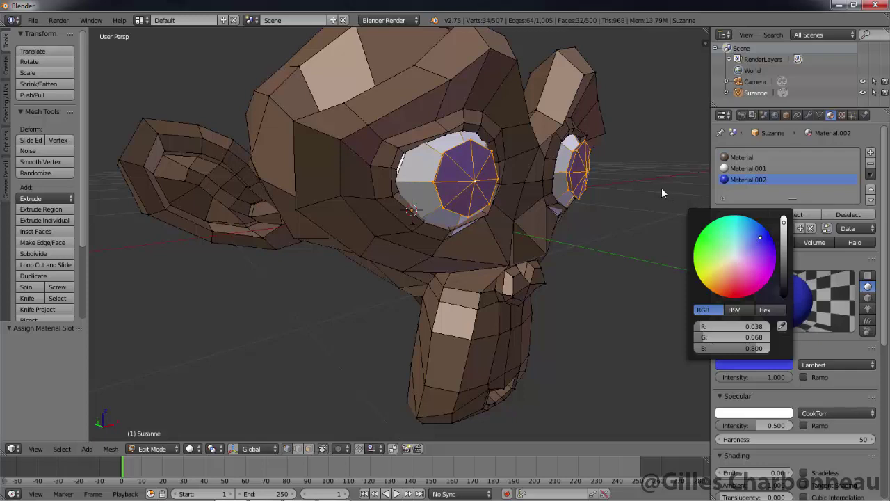
key("a")
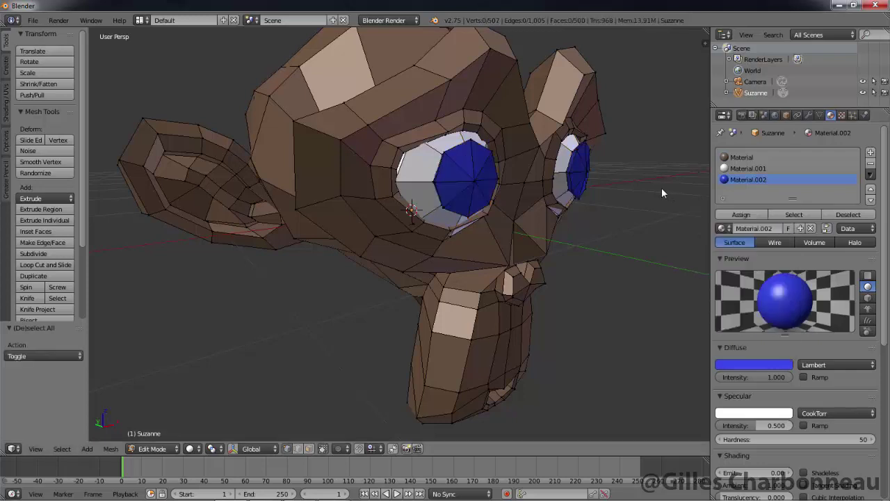
left_click(758, 363)
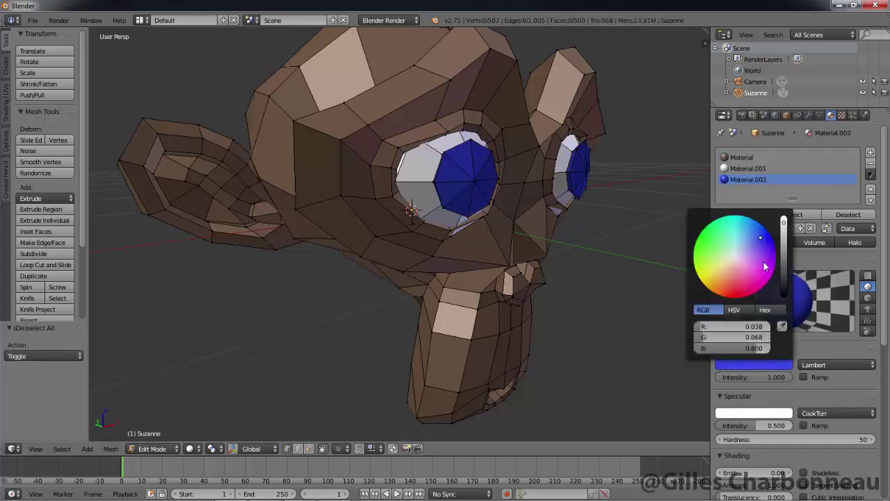
left_click_drag(760, 237, 745, 228)
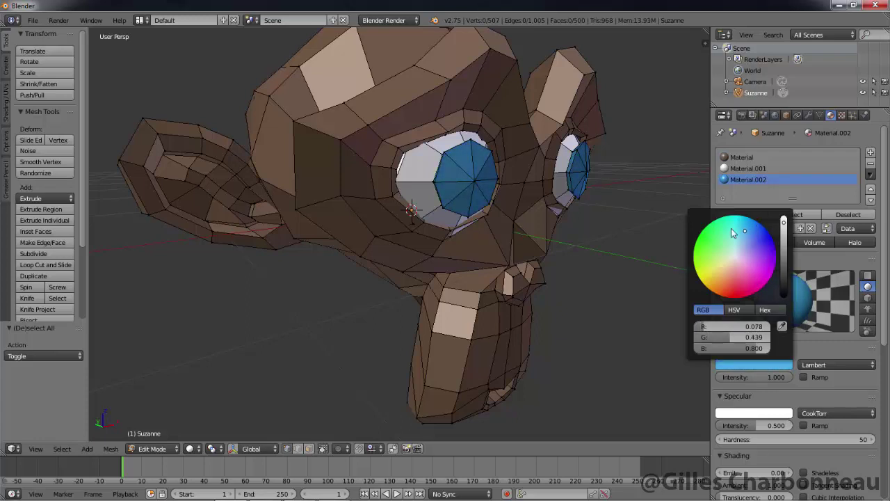
In edge selection mode, select the edges outlining the upper front and both sides of the monkey's nose.
left_click_drag(647, 206, 624, 201)
scroll(620, 213, "up", 4)
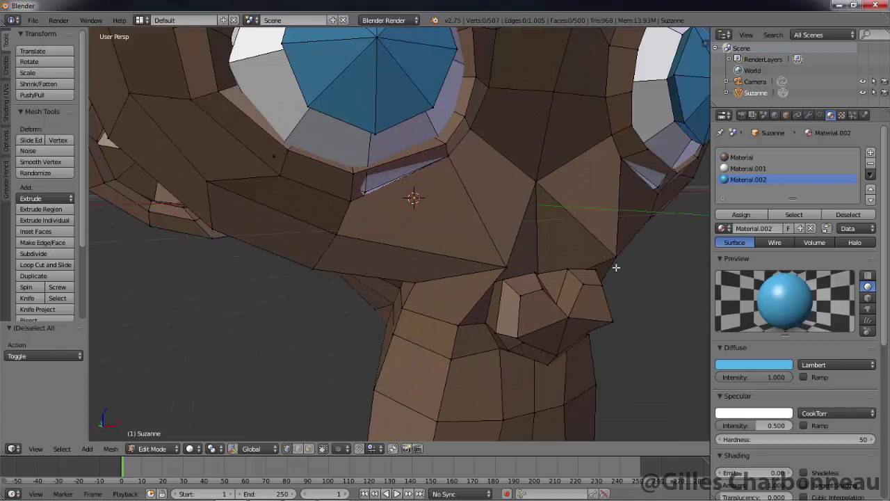
left_click_drag(626, 274, 558, 232)
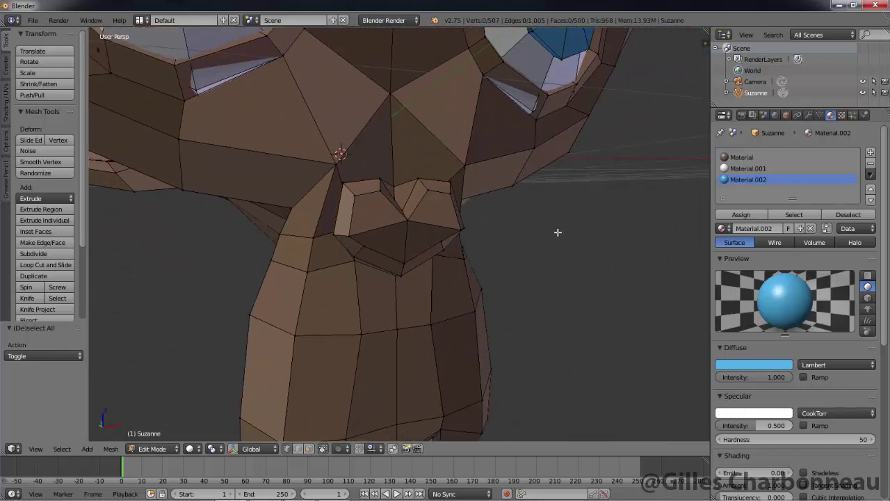
key("ctrl+Tab")
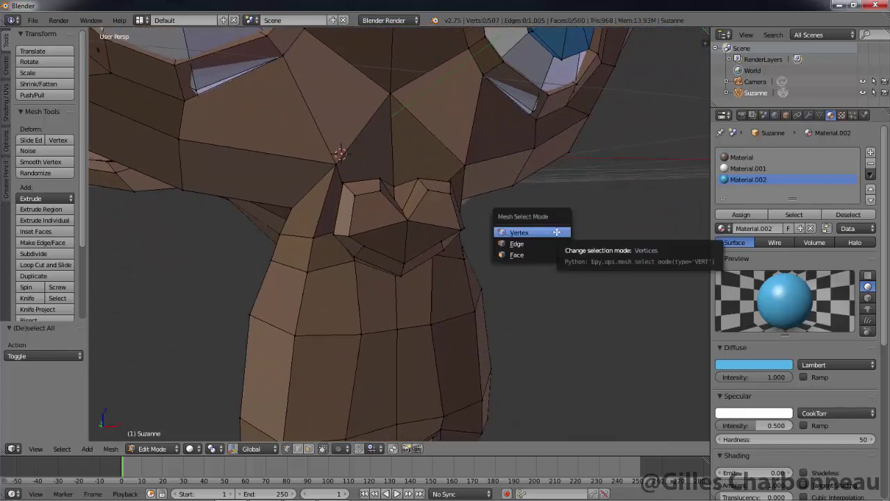
left_click(551, 242)
left_click_drag(530, 234, 521, 267)
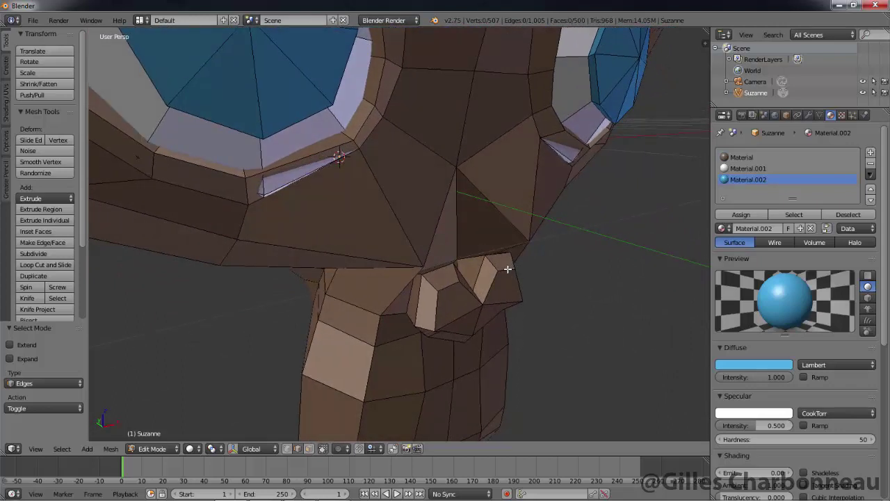
right_click(509, 282, "shift")
right_click(525, 288, "shift")
right_click(509, 307, "shift")
right_click(470, 294, "shift")
right_click(449, 286, "shift")
right_click(436, 306, "shift")
Add the nose's lower edges to close the selected outline and grow the selection to cover the whole nose.
key("KP_8")
key("KP_8")
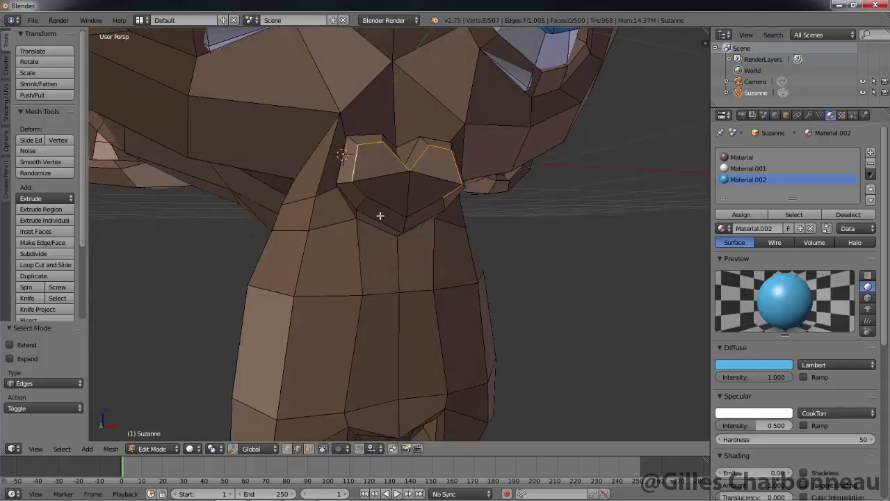
right_click(360, 190, "shift")
right_click(395, 203, "shift")
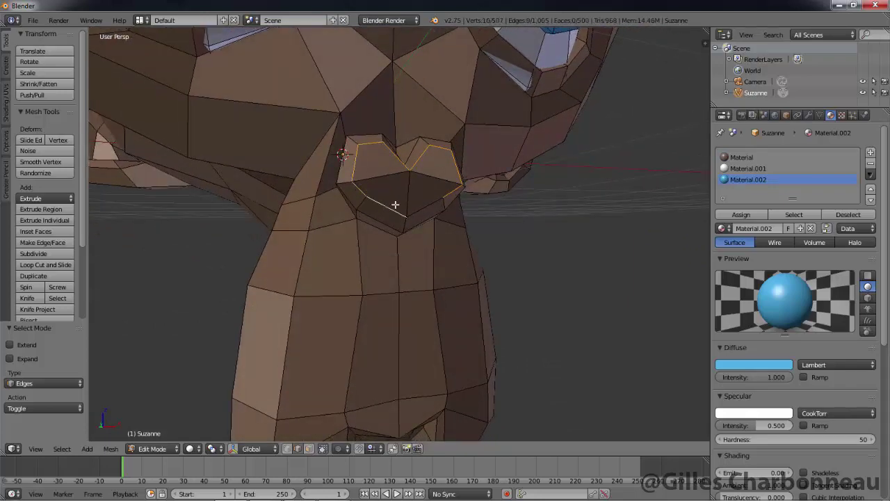
right_click(431, 205, "shift")
mouse_move(536, 218)
left_mouse_down()
mouse_move(510, 213)
mouse_move(480, 232)
mouse_move(539, 235)
left_mouse_up()
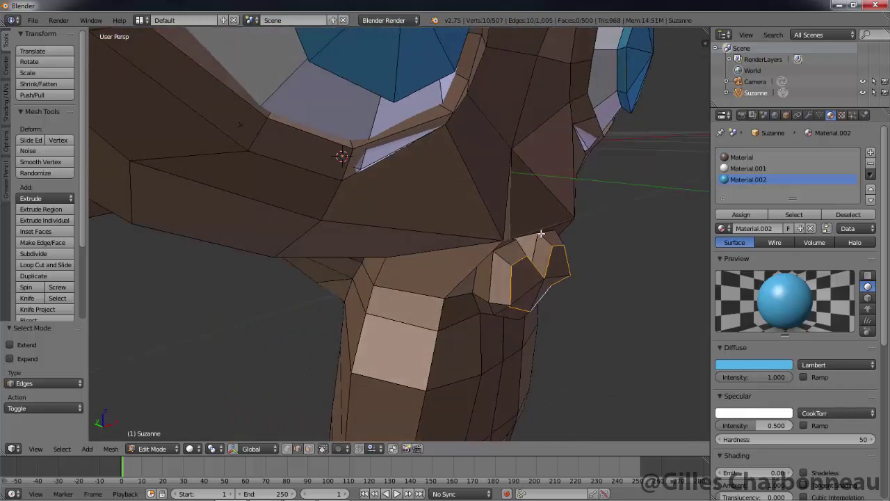
key("ctrl+KP_Add")
key("ctrl+KP_Add")
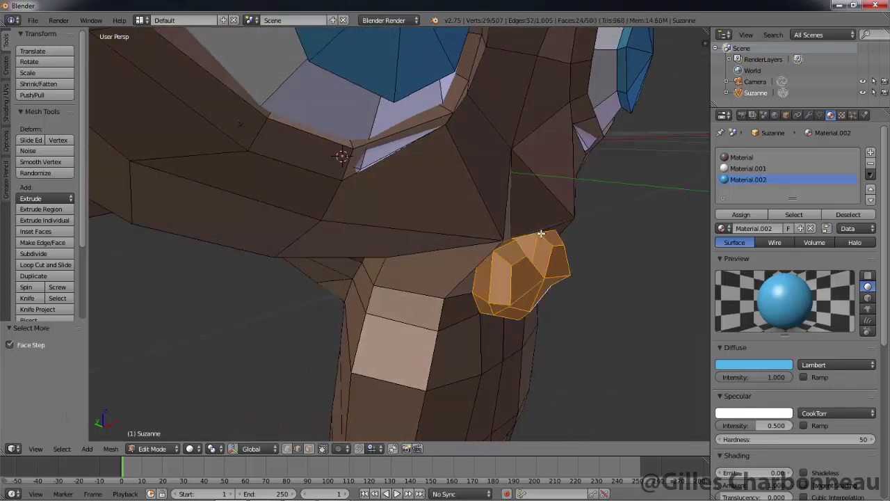
mouse_move(610, 252)
left_mouse_down()
mouse_move(515, 243)
mouse_move(489, 229)
mouse_move(549, 217)
mouse_move(616, 229)
mouse_move(596, 256)
left_mouse_up()
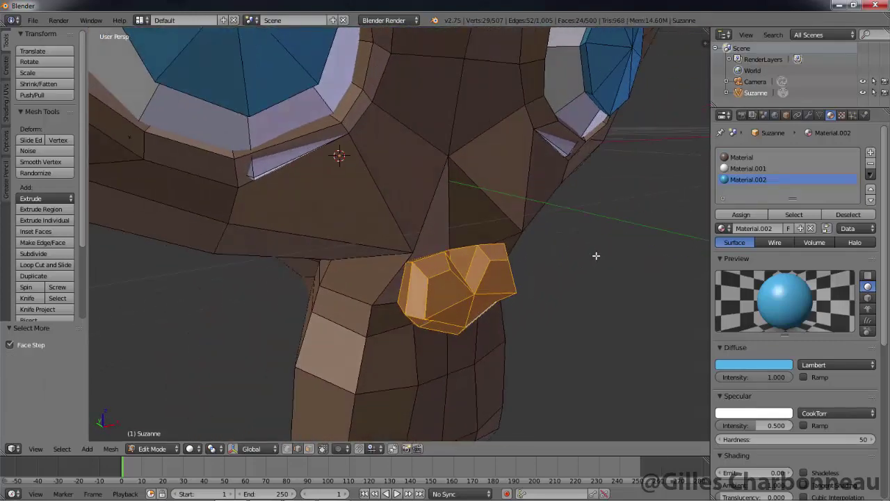
Add a fourth material slot with a new material, assign it to the selected nose, and deselect all geometry.
left_click(870, 151)
left_click(778, 228)
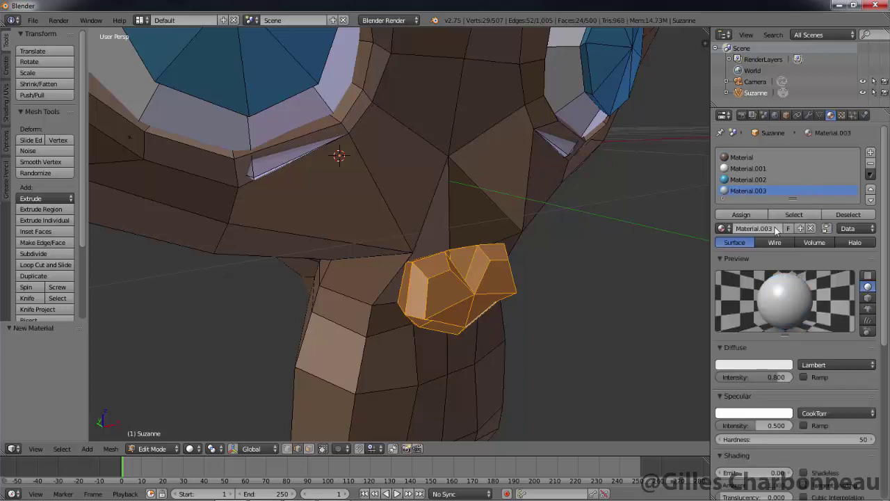
left_click(753, 215)
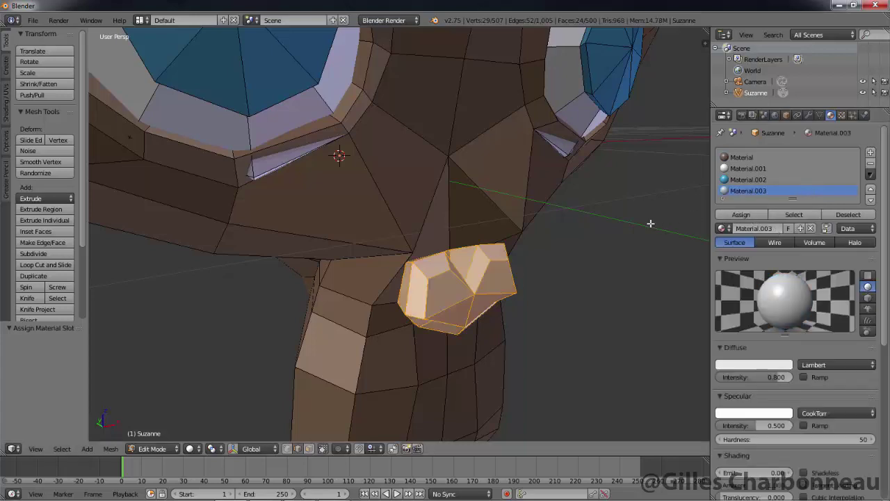
key("a")
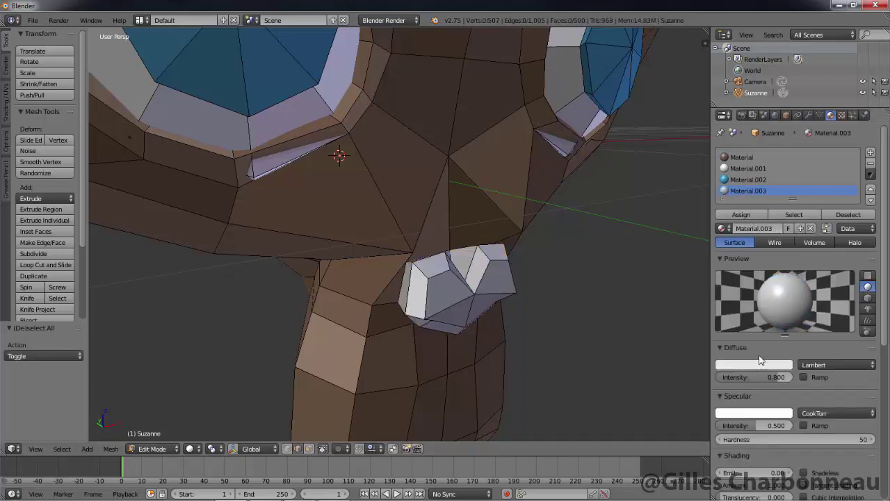
Set the nose material's diffuse intensity to 1.000 and its color to near-black, with R, G and B at 0.011.
left_click_drag(771, 377, 785, 377)
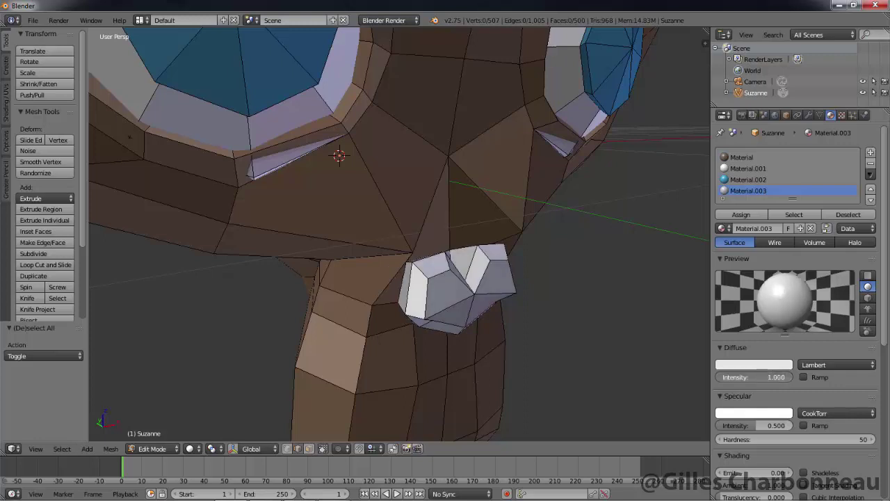
left_click(783, 365)
left_click_drag(782, 266, 784, 287)
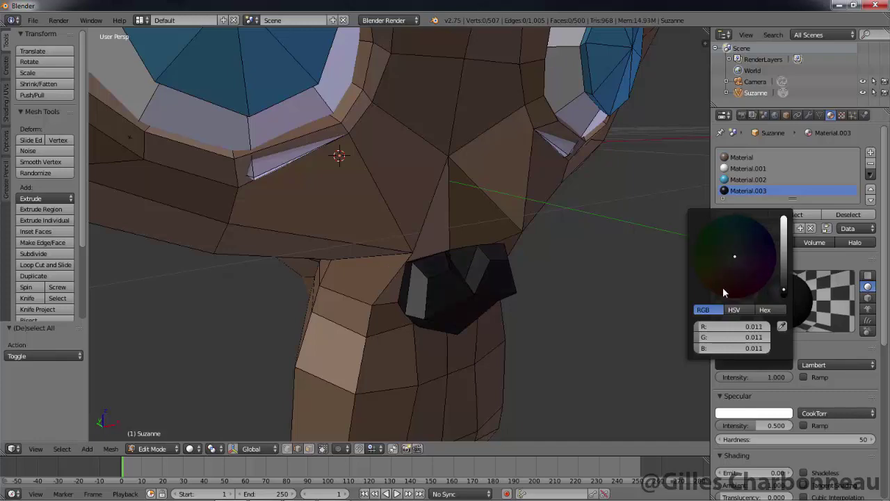
In face selection mode, circle-select the four inner mouth faces and grow the selection once to include the surrounding faces.
left_click_drag(631, 273, 585, 207)
scroll(570, 240, "up", 3)
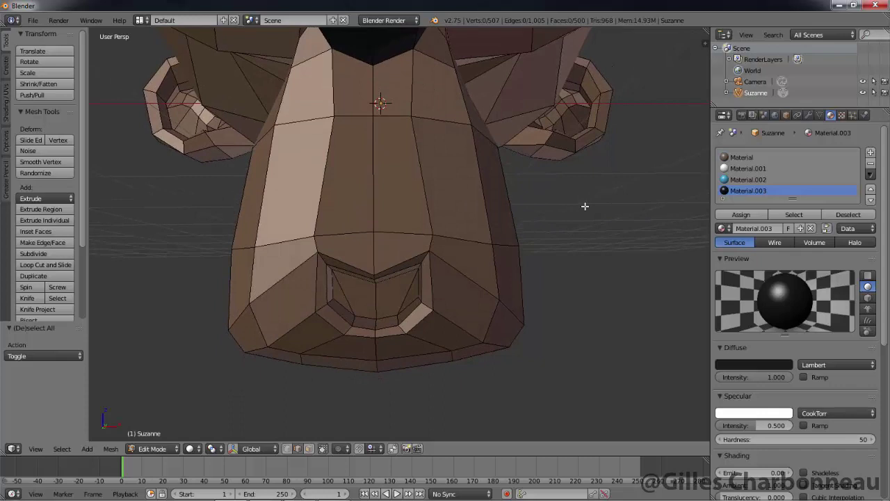
key("ctrl+Tab")
left_click(576, 217)
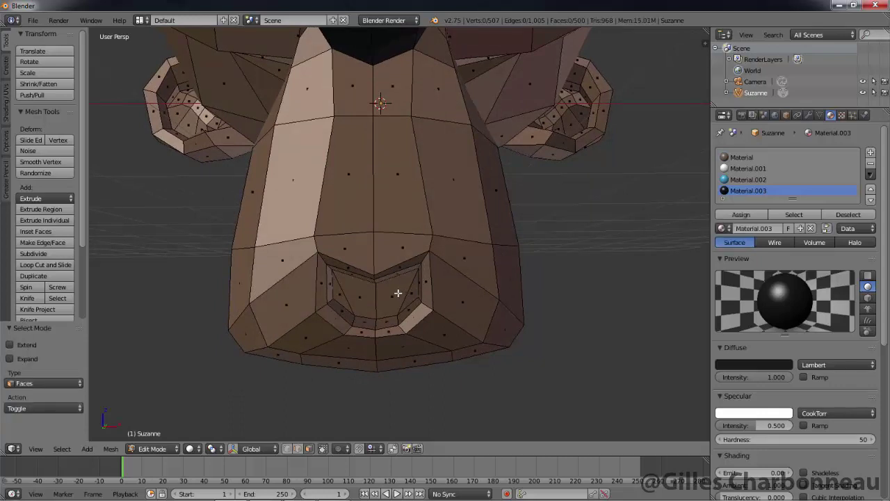
key("c")
left_click(407, 292)
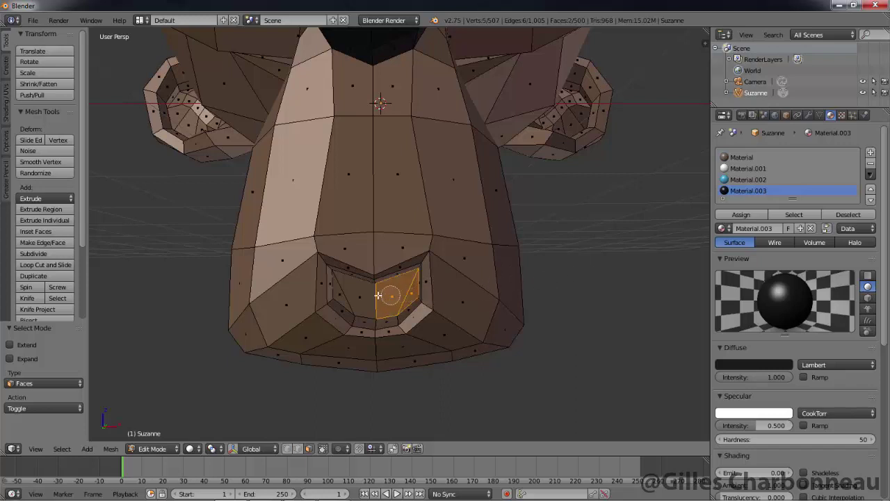
left_click(349, 295)
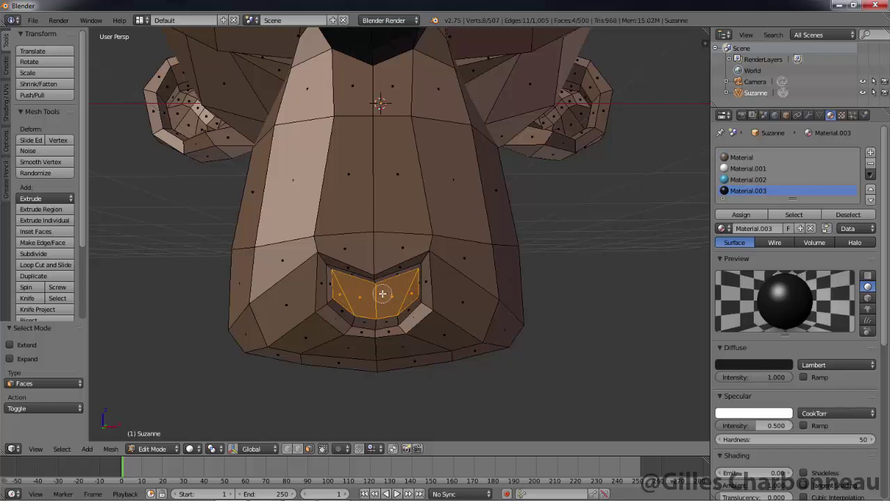
key("Escape")
key("ctrl+KP_Add")
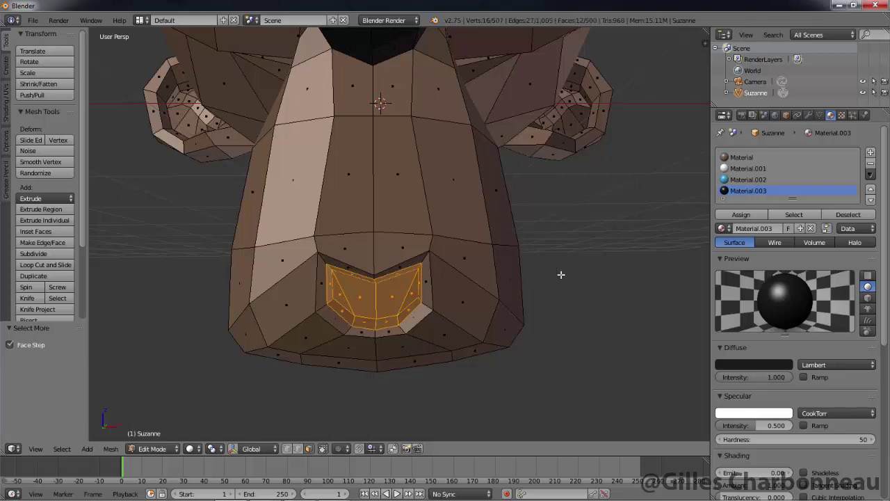
mouse_move(561, 274)
left_mouse_down()
mouse_move(620, 281)
mouse_move(597, 272)
mouse_move(535, 295)
mouse_move(513, 274)
mouse_move(550, 262)
mouse_move(576, 268)
left_mouse_up()
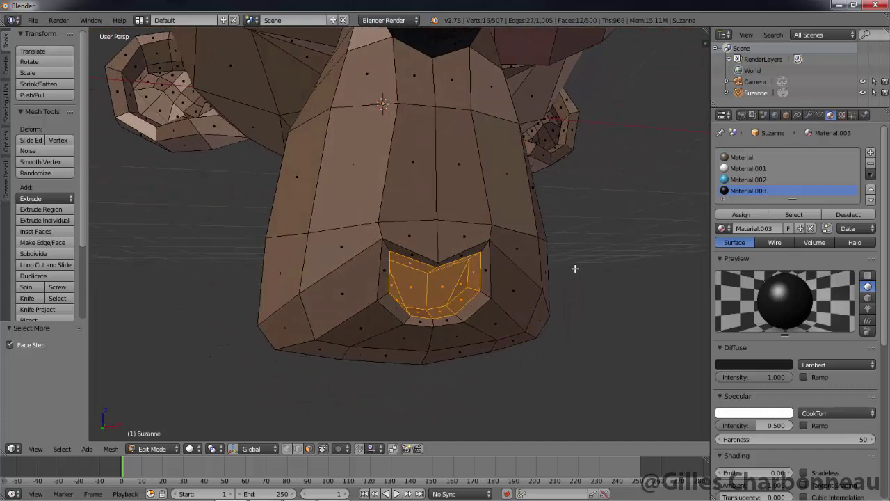
Add a fifth material slot with a new material, assign it to the selected mouth faces, and set its diffuse intensity to 1.000.
left_click(870, 153)
left_click(758, 236)
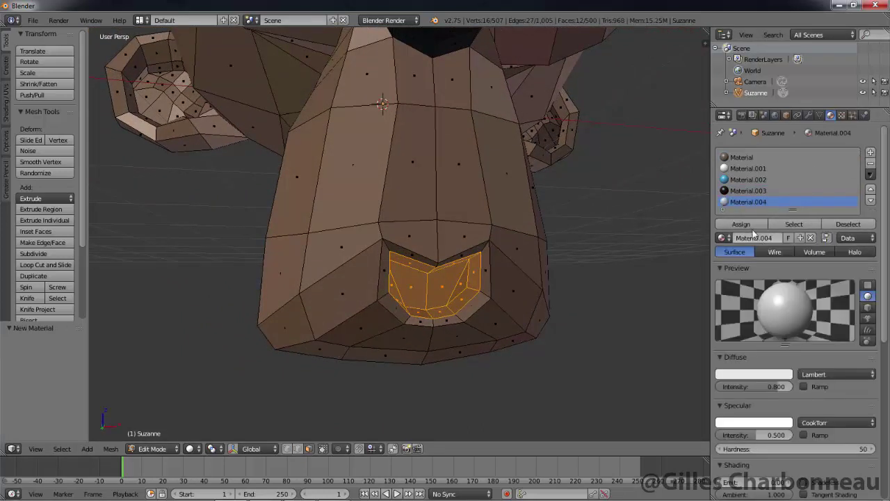
left_click(750, 226)
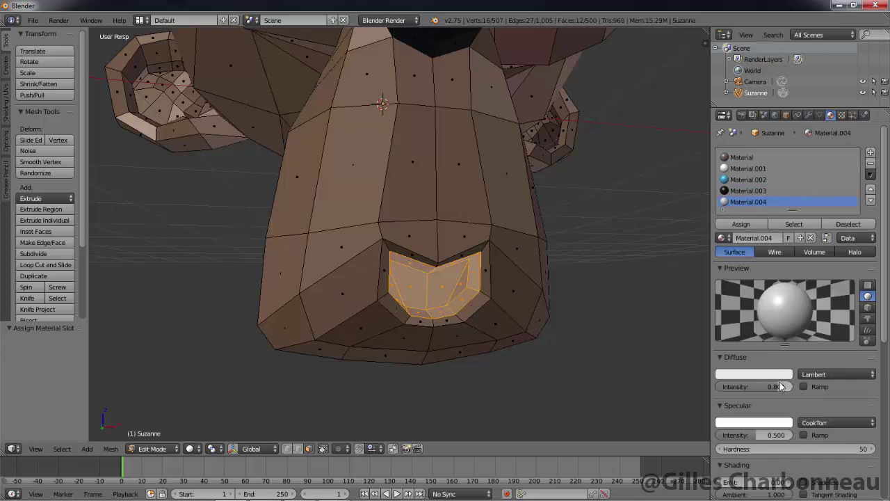
left_click_drag(781, 387, 791, 387)
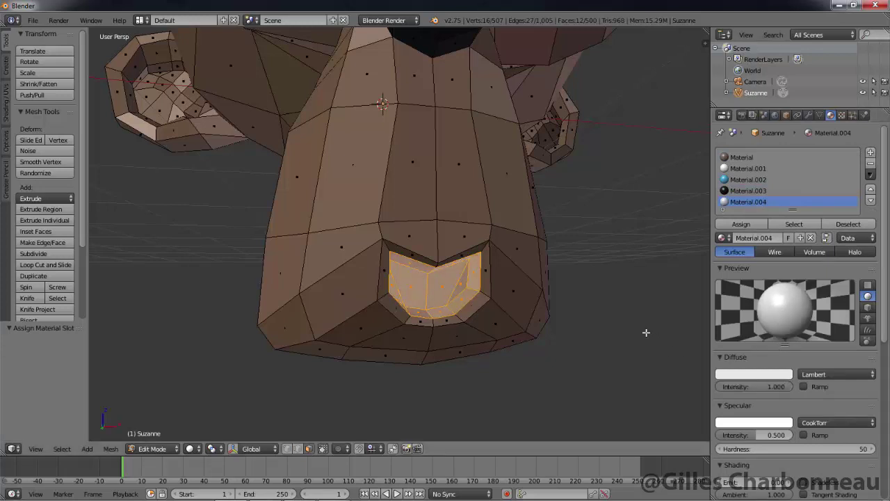
key("a")
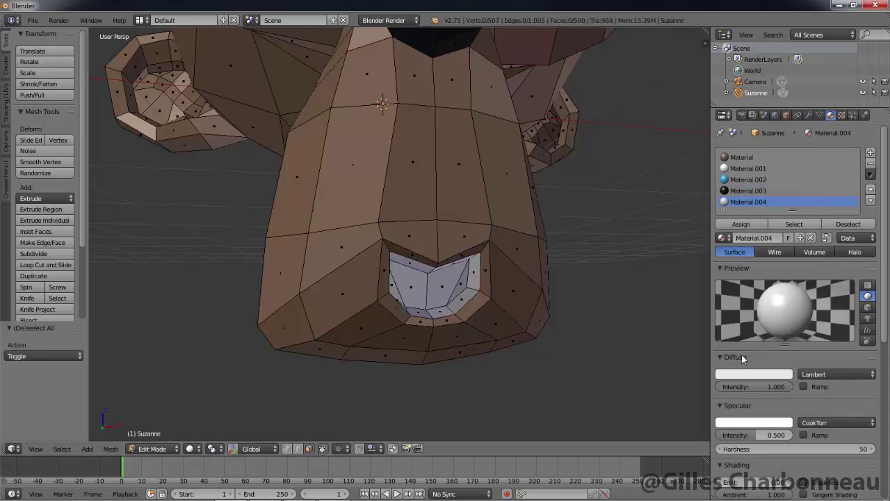
Set the mouth material's diffuse color to a dark red with H 0.006, S 0.526 and V 0.493.
left_click(754, 374)
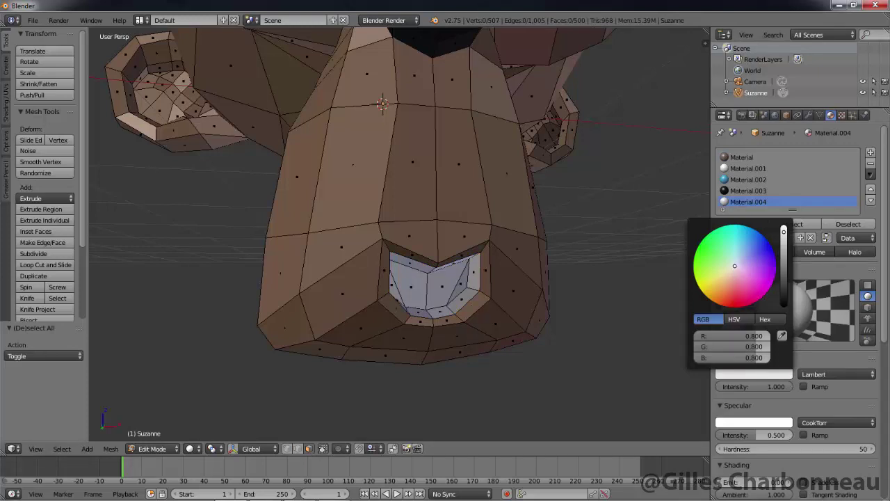
left_click_drag(736, 270, 728, 298)
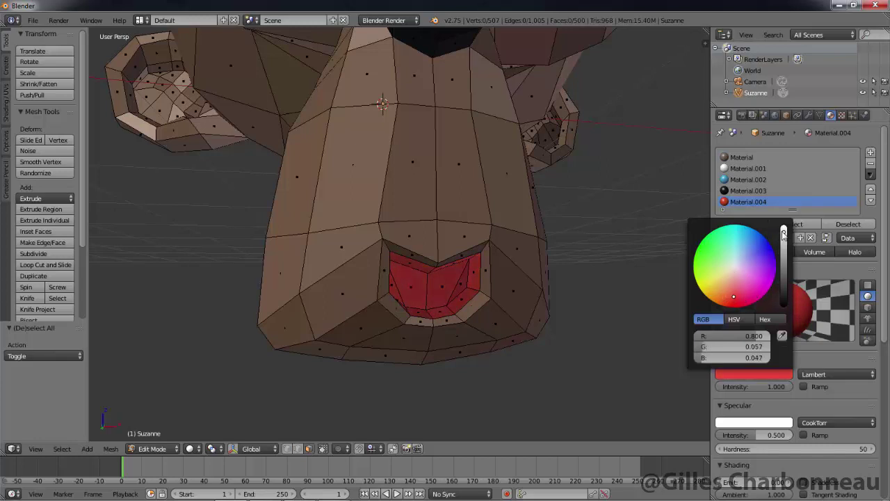
left_click_drag(783, 233, 784, 273)
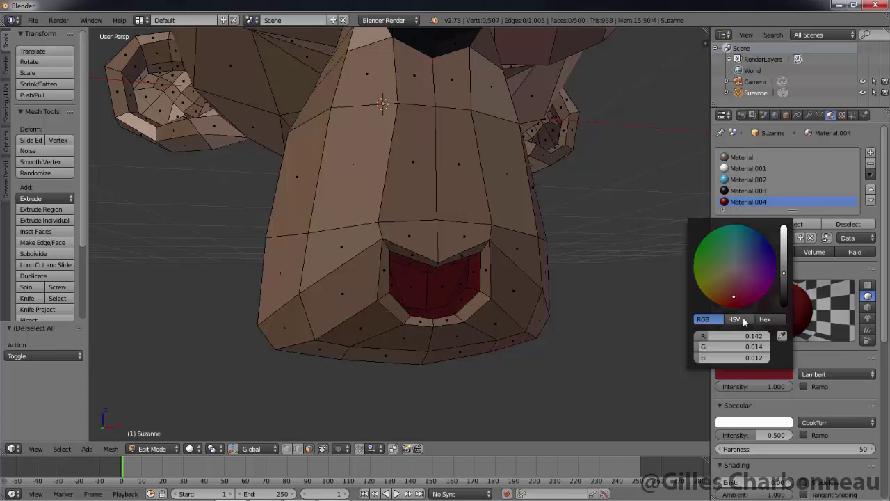
left_click(734, 319)
left_click_drag(752, 347, 742, 347)
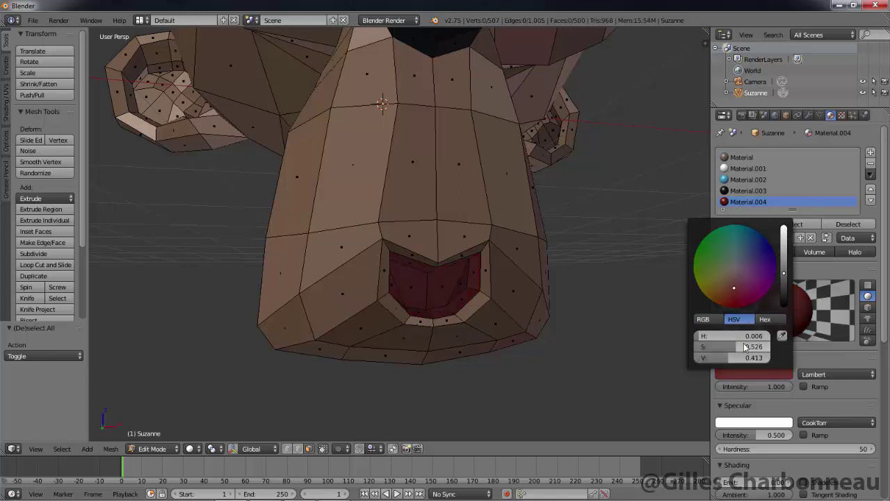
left_click_drag(785, 274, 784, 266)
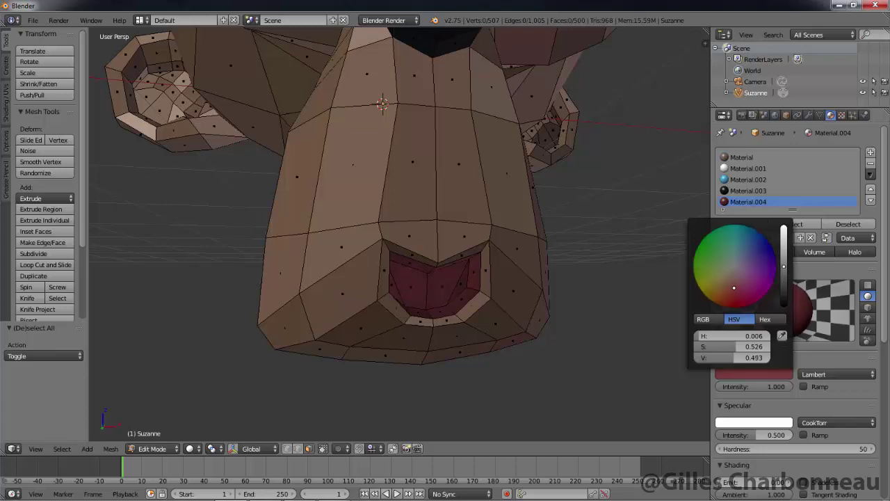
Select three central faces inside each ear and grow the selection to cover both inner ears.
left_click_drag(584, 279, 512, 276)
scroll(595, 281, "down", 3)
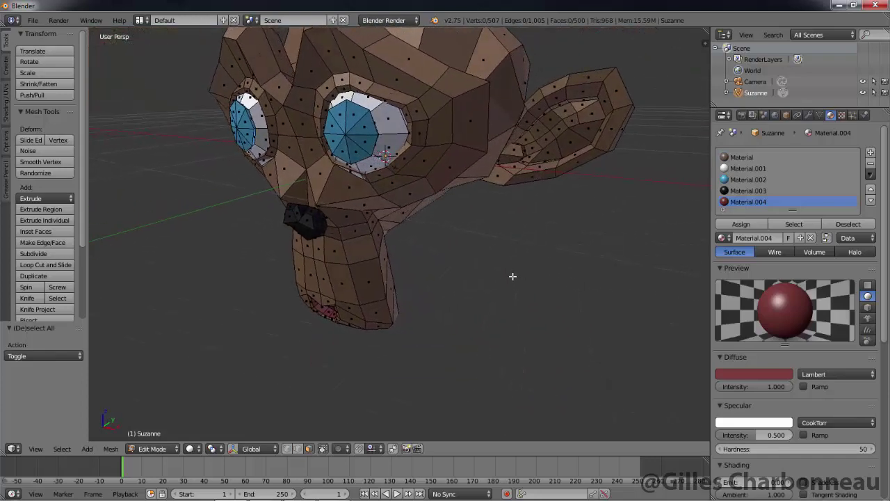
right_click(570, 121)
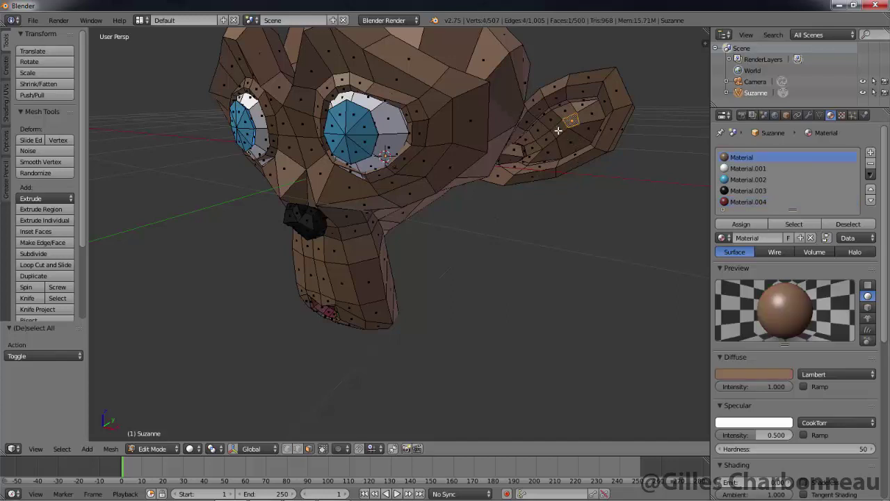
right_click(558, 130, "shift")
right_click(542, 143, "shift")
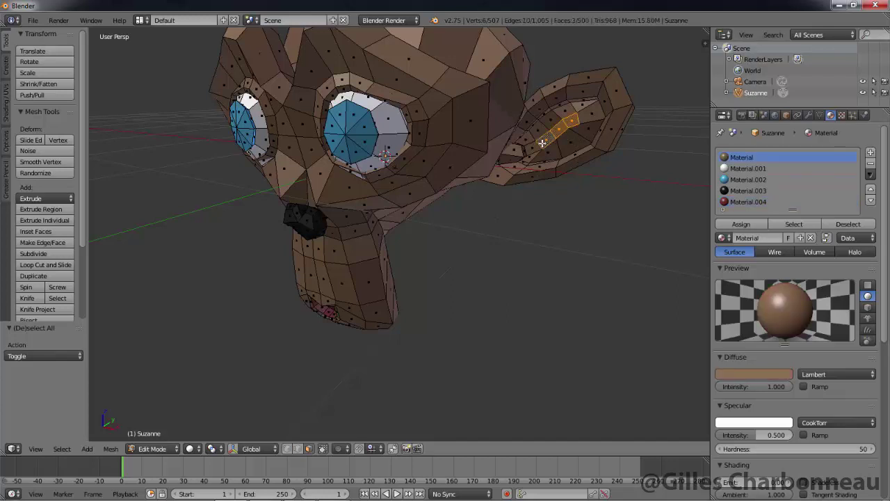
left_click_drag(481, 248, 563, 239)
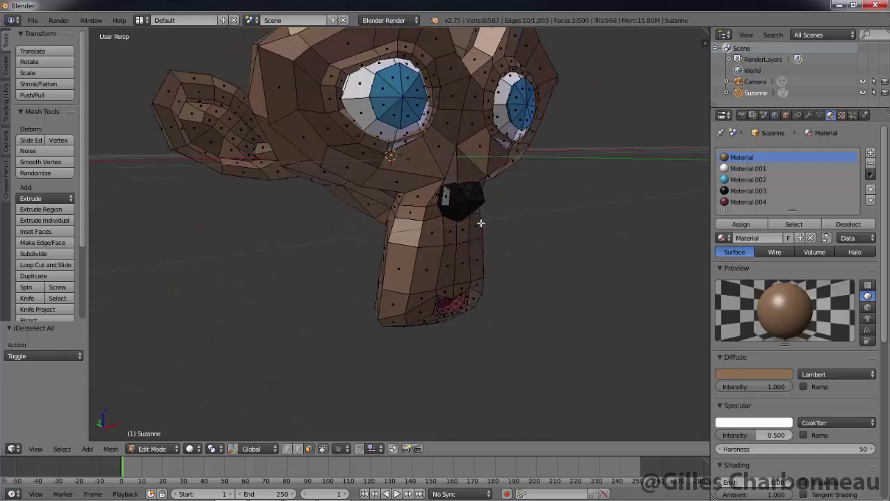
right_click(210, 121, "shift")
right_click(221, 128, "shift")
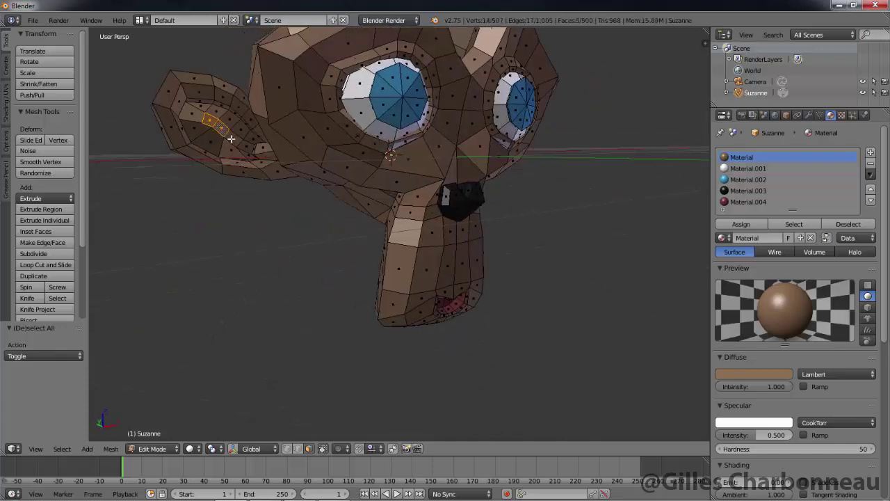
right_click(233, 137, "shift")
key("ctrl+KP_Add")
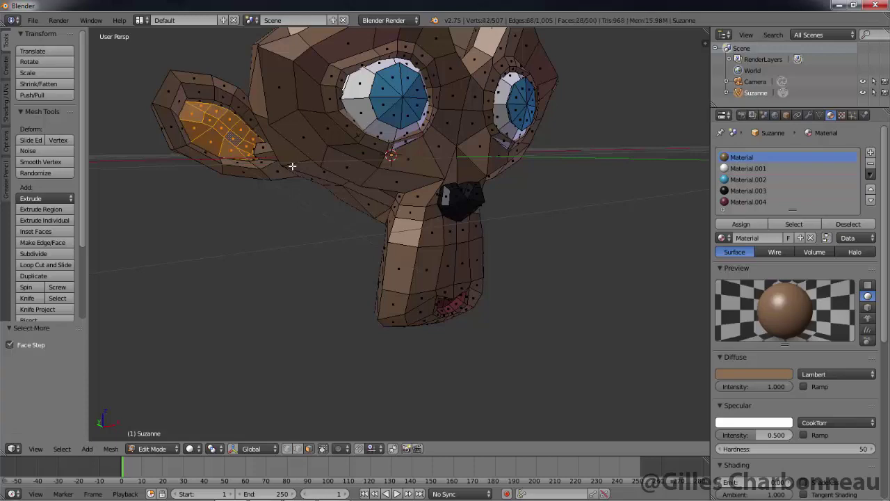
Add a sixth material slot with a new material, assign it to the selected inner ears, and set its diffuse intensity to 1.000.
left_click_drag(550, 215, 470, 225)
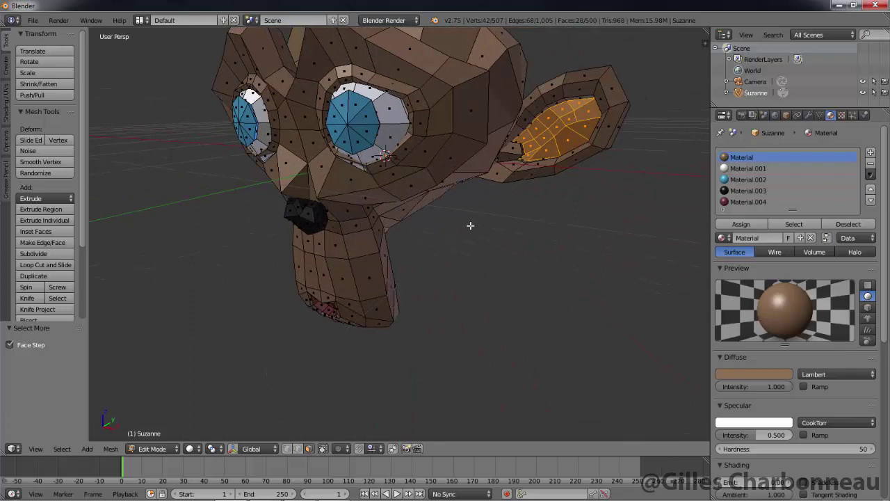
left_click(870, 152)
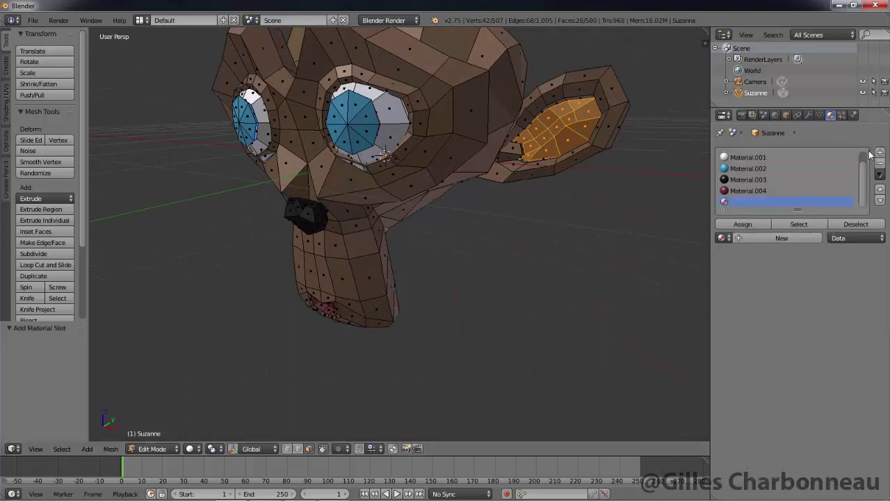
left_click(770, 238)
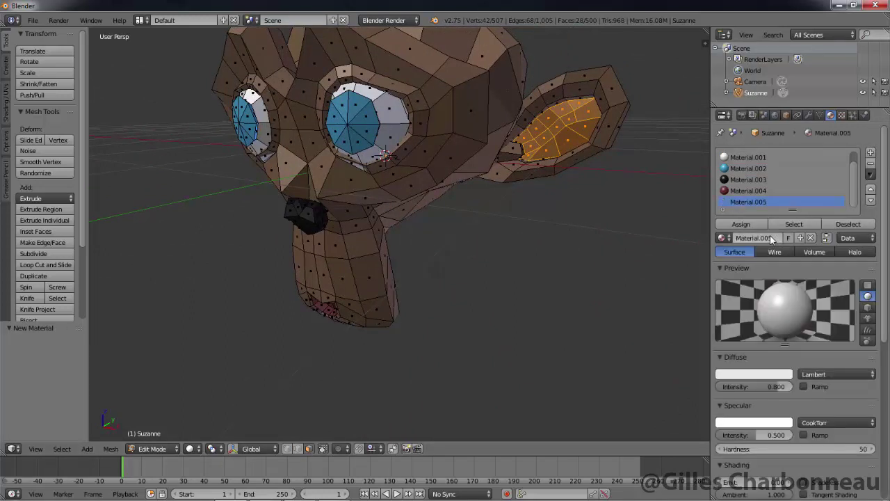
left_click(763, 223)
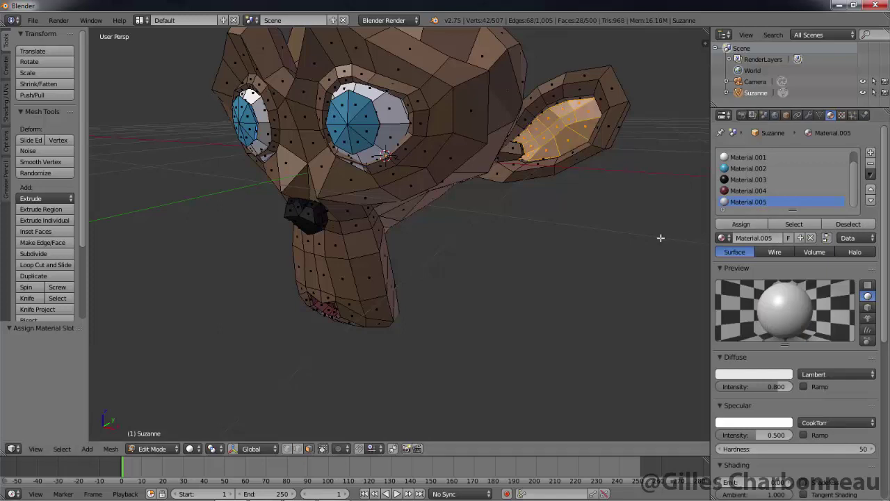
key("a")
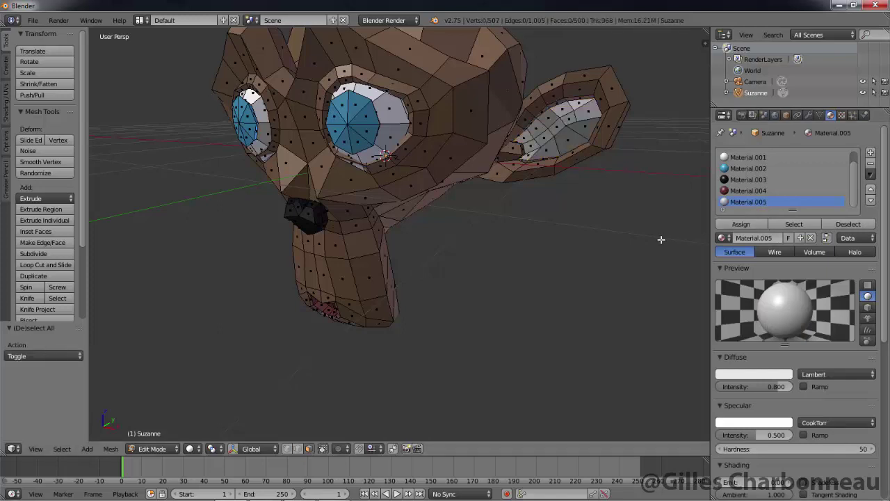
left_click(778, 386)
type("1")
key("Return")
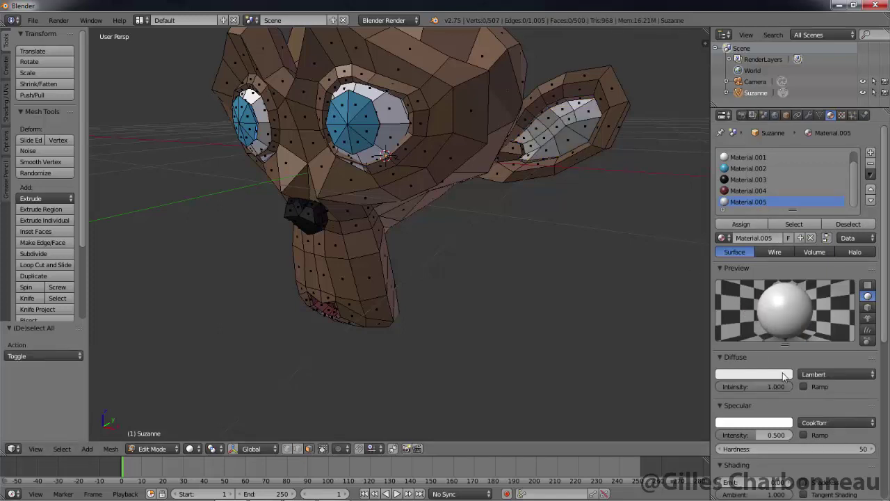
Sample the ear material's diffuse color from the brown head with the eyedropper.
left_click(782, 373)
left_click(783, 336)
left_click(481, 88)
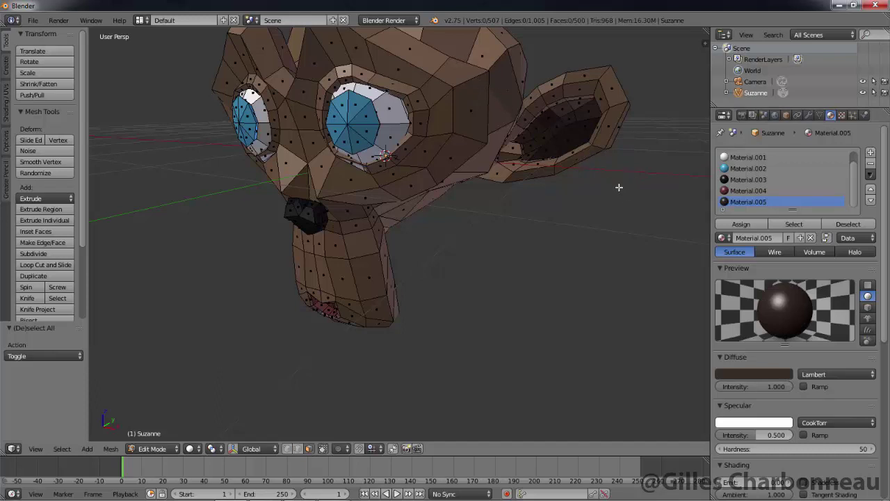
Copy the hex code of the mouth material's diffuse color.
left_click(745, 192)
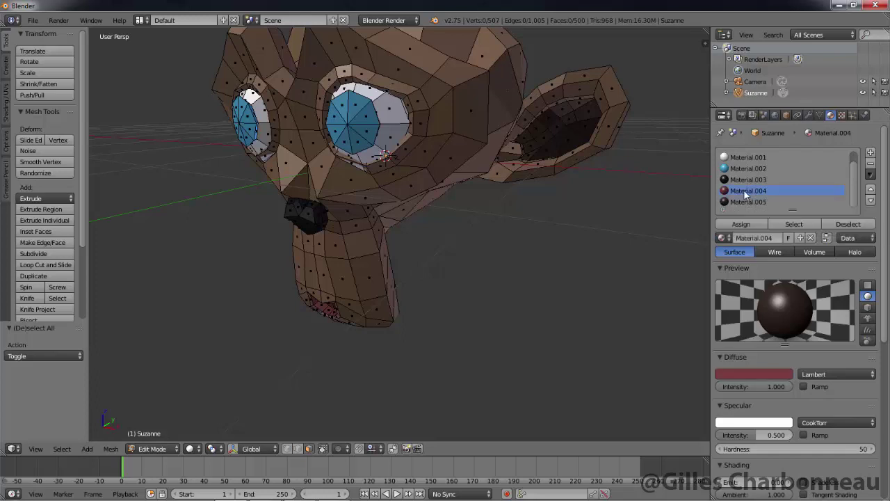
left_click(754, 387)
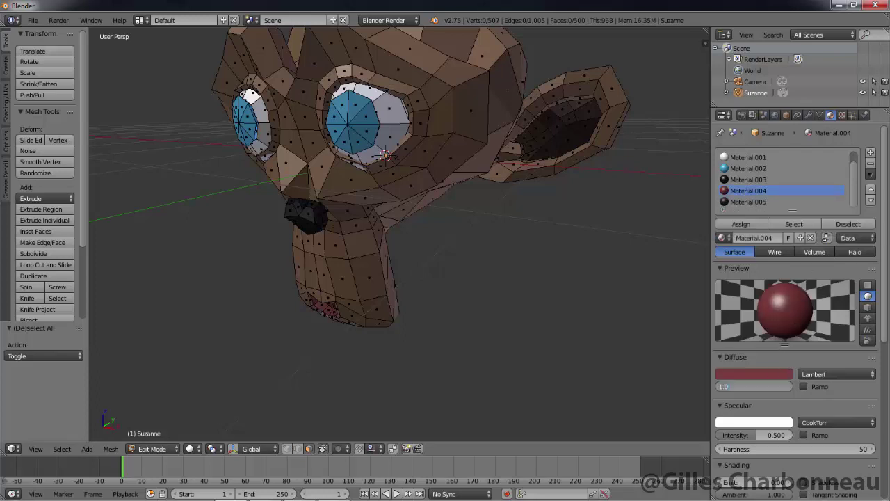
left_click(768, 374)
left_click(768, 374)
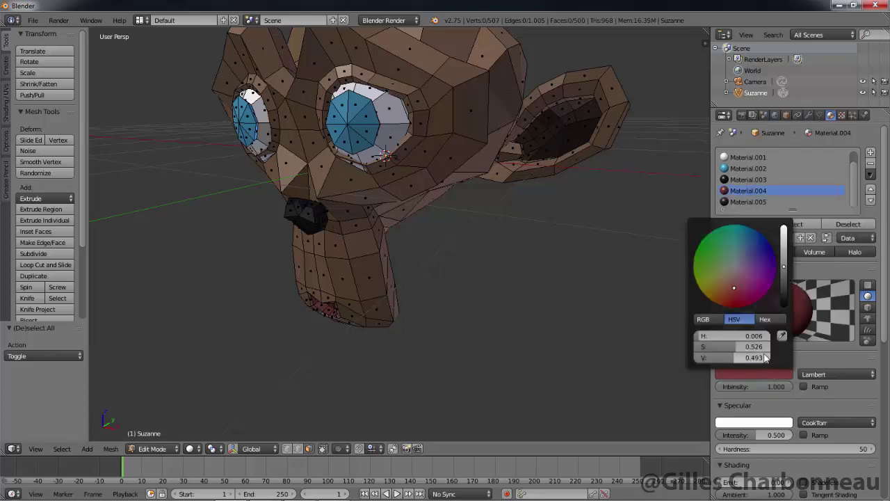
left_click(765, 318)
left_click(751, 336)
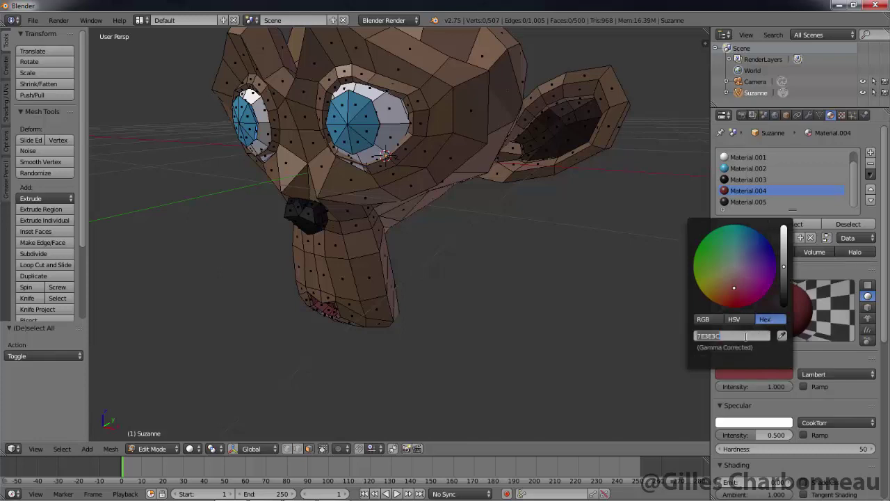
left_click(701, 336)
key("ctrl+a")
Set the ear material's diffuse color to the mouth's hex value, 7E3E3C.
left_click(756, 202)
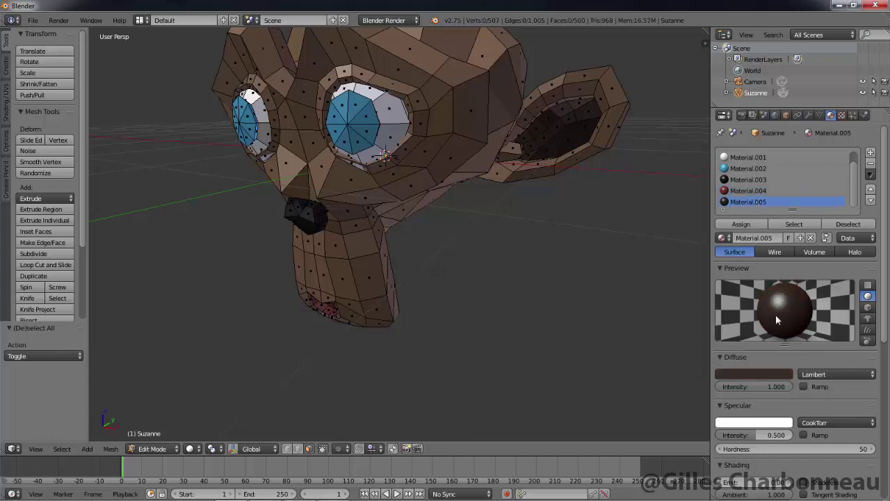
left_click(768, 373)
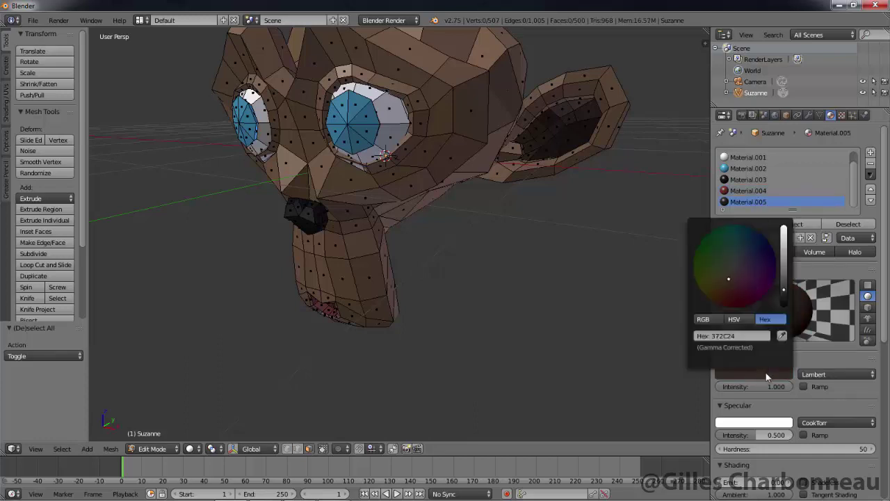
left_click(751, 338)
type("7E5E3C")
key("Return")
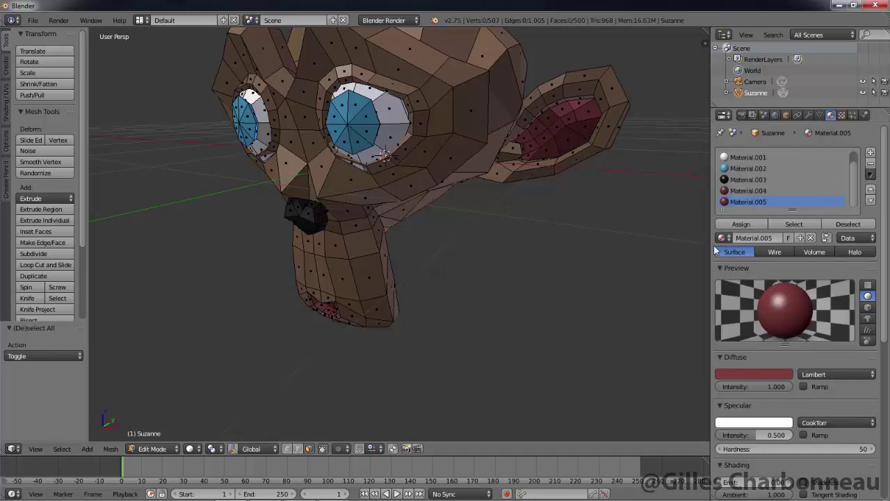
Brighten the ear material's diffuse color and shift its hue slightly to a vivid pink.
left_click(788, 378)
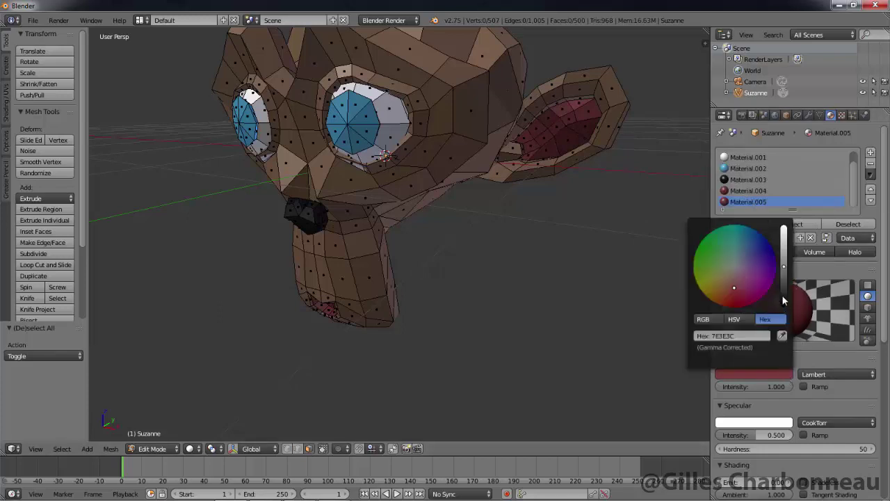
left_click_drag(783, 270, 784, 230)
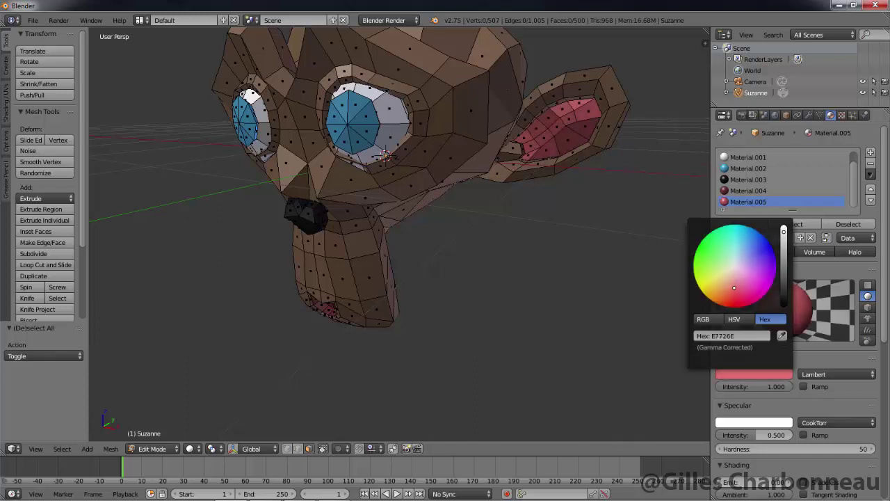
left_click_drag(735, 287, 739, 290)
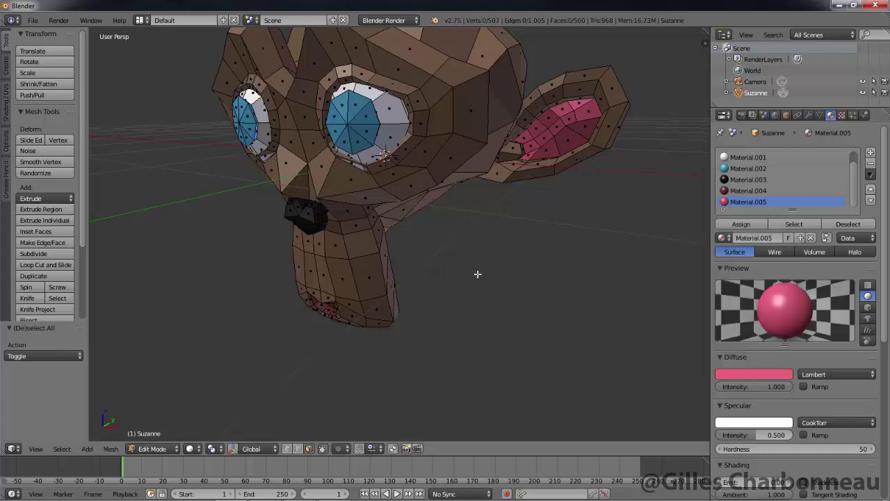
Return the monkey mesh to Object Mode and inspect the colored face up close.
left_click_drag(478, 274, 560, 283)
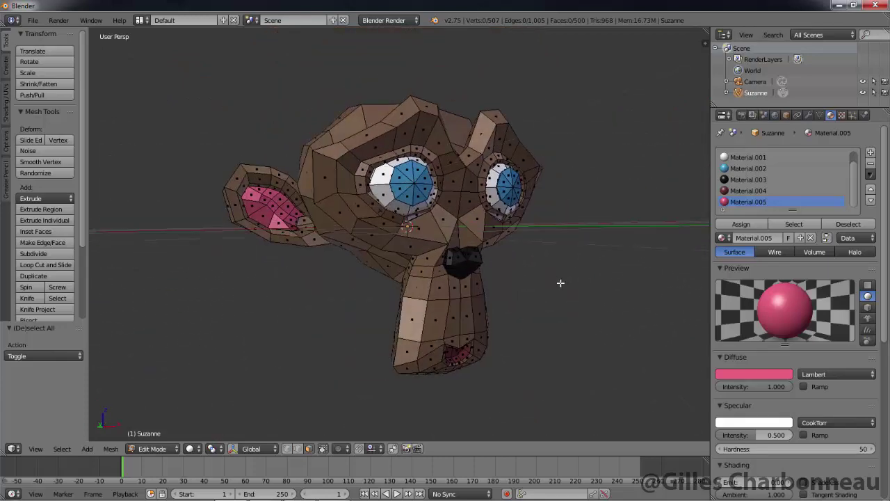
key("Tab")
left_click_drag(562, 279, 543, 287)
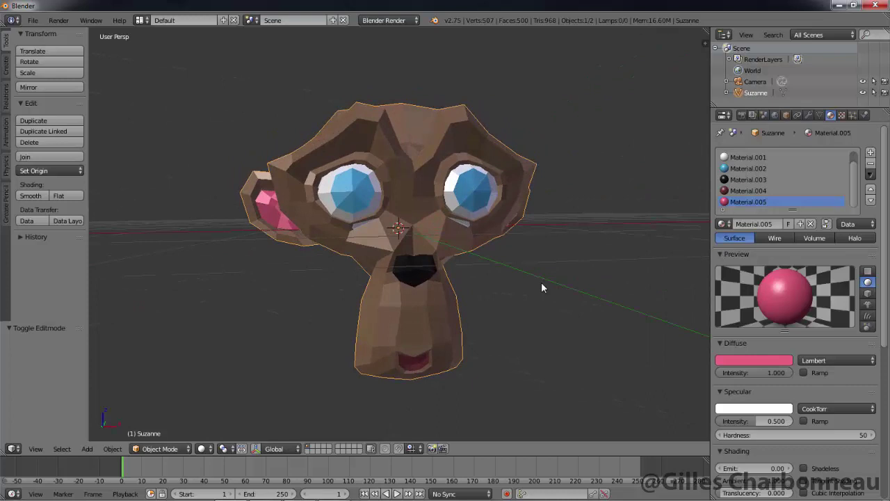
scroll(543, 287, "up", 3)
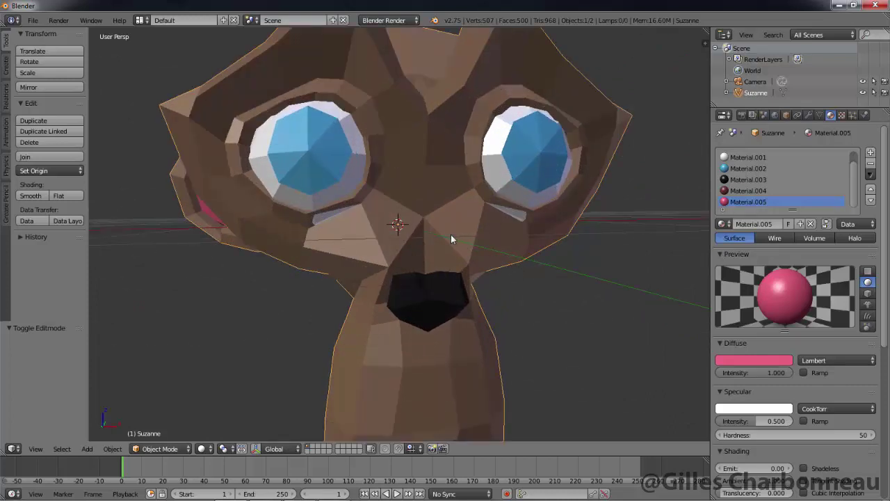
In Edit Mode with edge selection, select the outer eye socket edges above the monkey's right eye.
key("Tab")
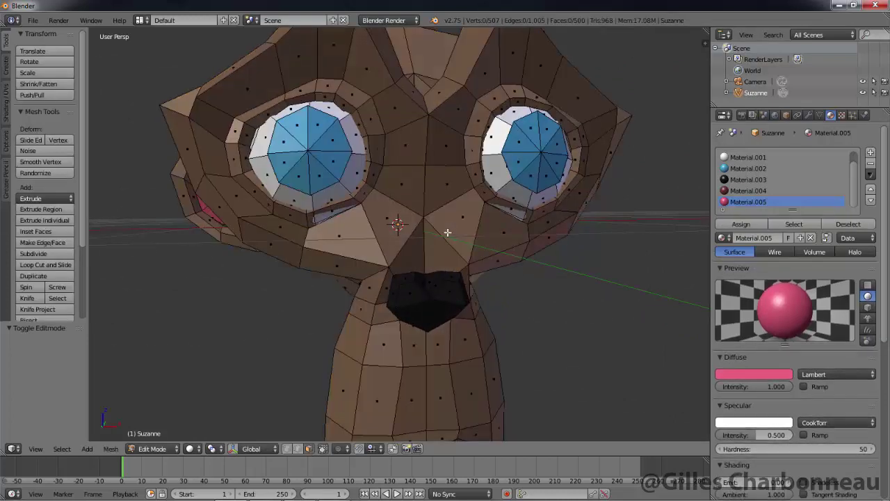
key("ctrl+Tab")
left_click(348, 68)
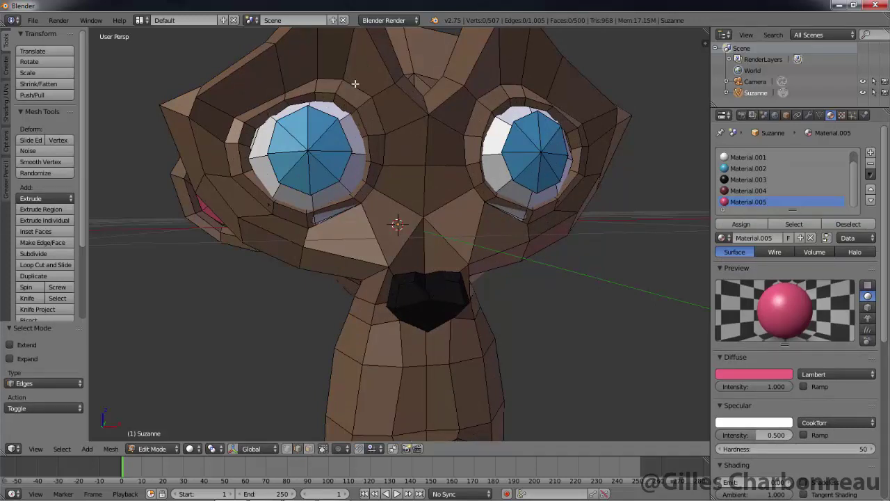
right_click(355, 83)
right_click(332, 80, "shift")
right_click(300, 85, "shift")
right_click(246, 111, "shift")
right_click(228, 127, "shift")
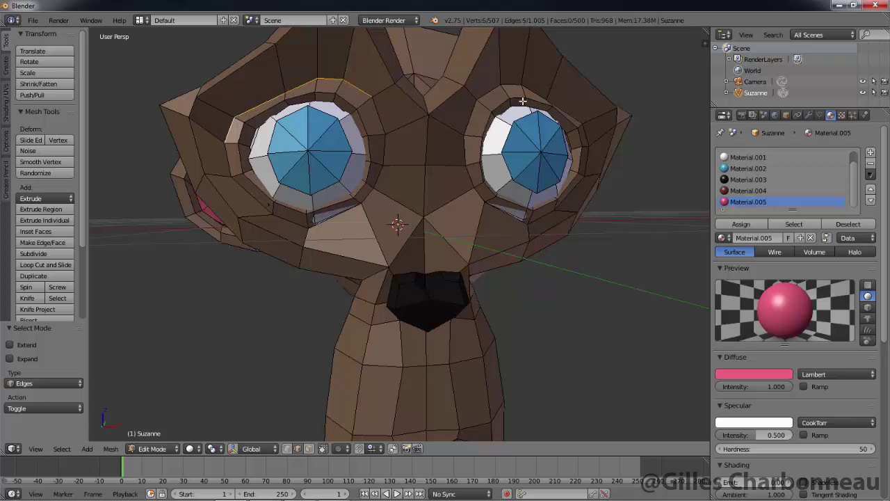
Add the outer eye socket edges above the monkey's left eye to the selection.
right_click(489, 89, "shift")
right_click(513, 85, "shift")
right_click(533, 91, "shift")
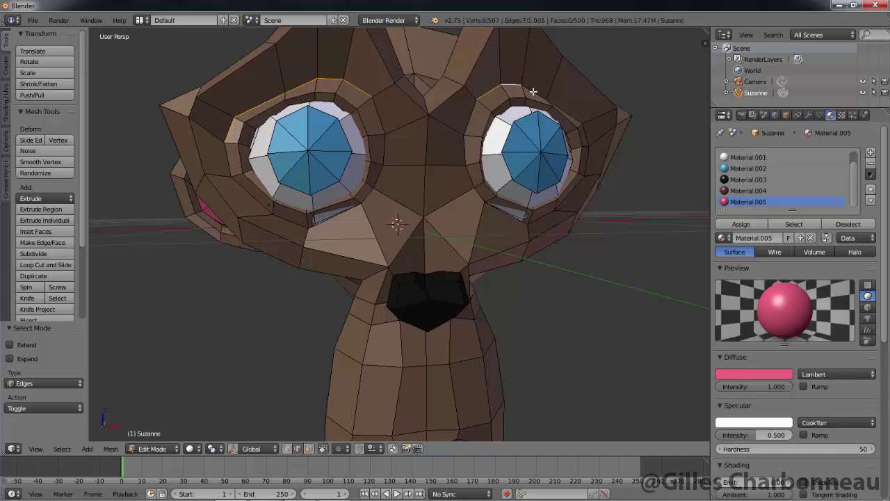
right_click(575, 118, "shift")
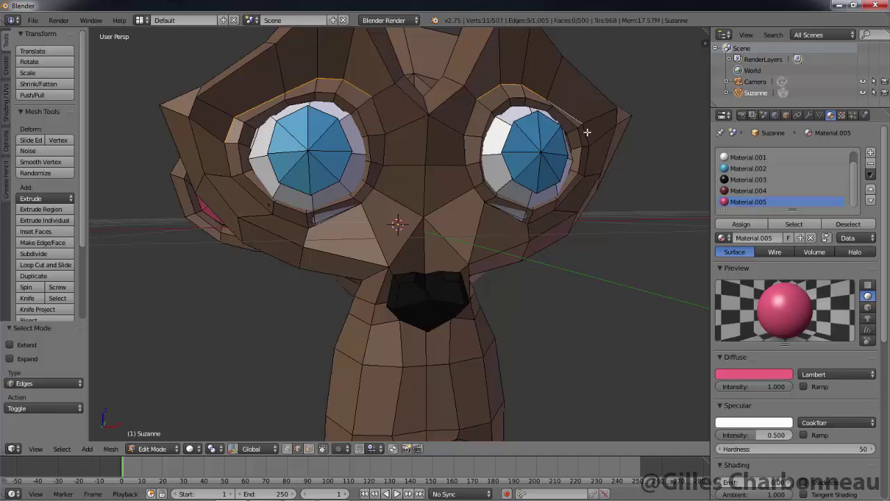
right_click(587, 131, "shift")
Add the outer eye socket edges below the monkey's left eye to the selection.
mouse_move(640, 156)
left_mouse_down()
mouse_move(612, 169)
mouse_move(626, 155)
left_mouse_up()
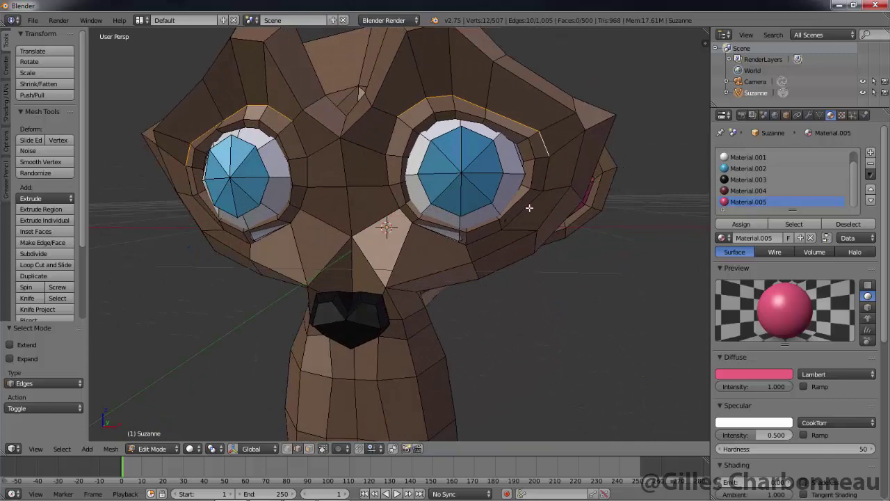
right_click(507, 224, "shift")
right_click(469, 242, "shift")
right_click(453, 239, "shift")
right_click(407, 220, "shift")
Add the outer eye socket edges below the monkey's right eye to the selection.
left_click_drag(549, 260, 565, 261)
right_click(298, 237, "shift")
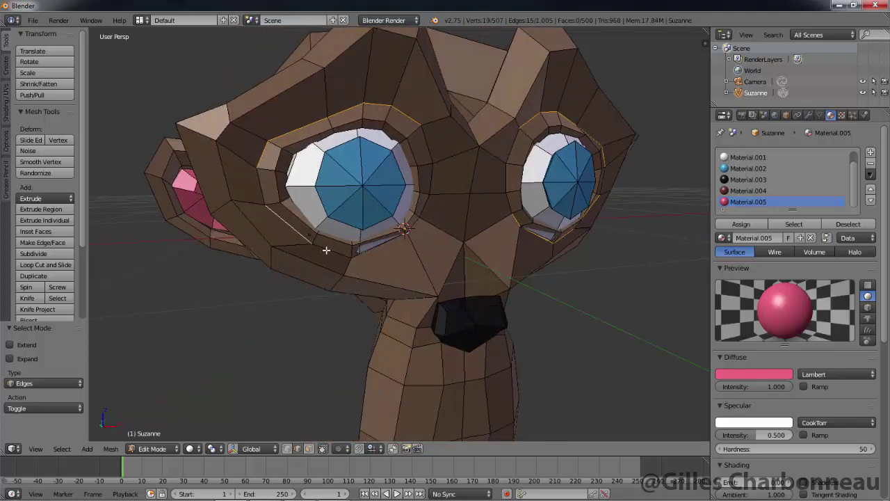
right_click(327, 250, "shift")
right_click(369, 251, "shift")
right_click(417, 225, "shift")
scroll(546, 295, "down", 3)
scroll(546, 295, "down", 2)
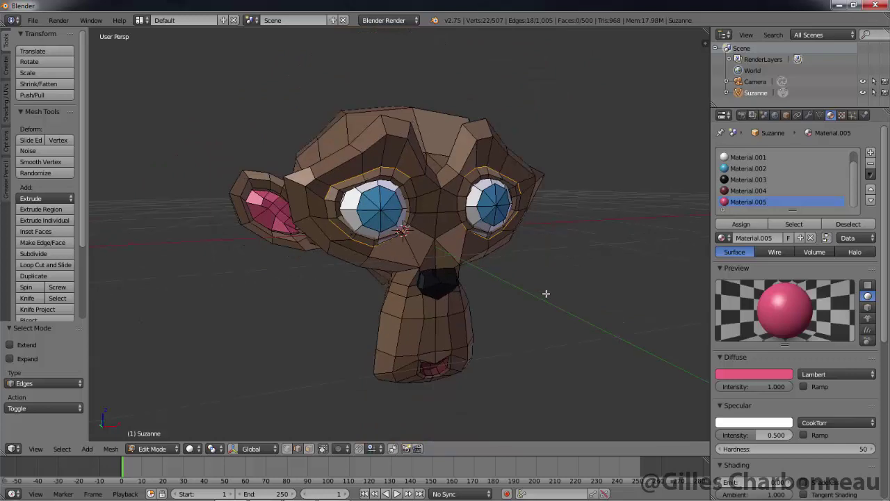
scroll(545, 292, "up", 2)
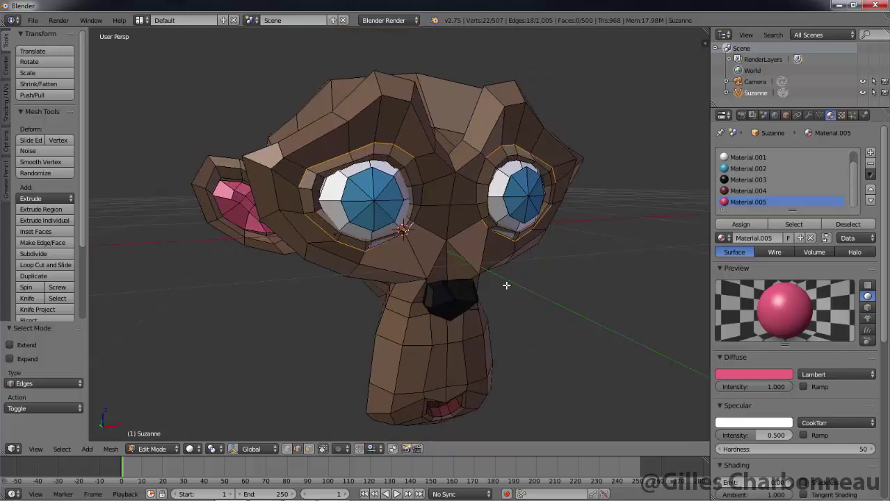
Rip the mesh along the selected eye socket edges without moving them, and deselect everything.
left_click(112, 448)
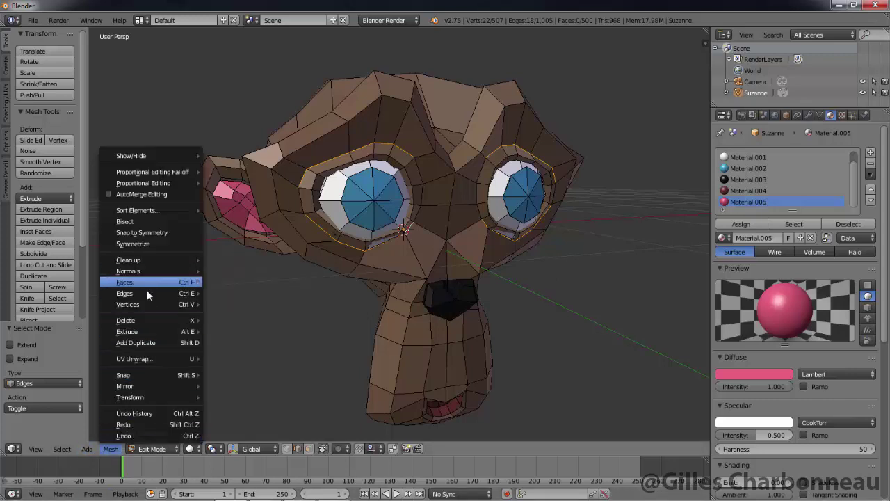
mouse_move(147, 306)
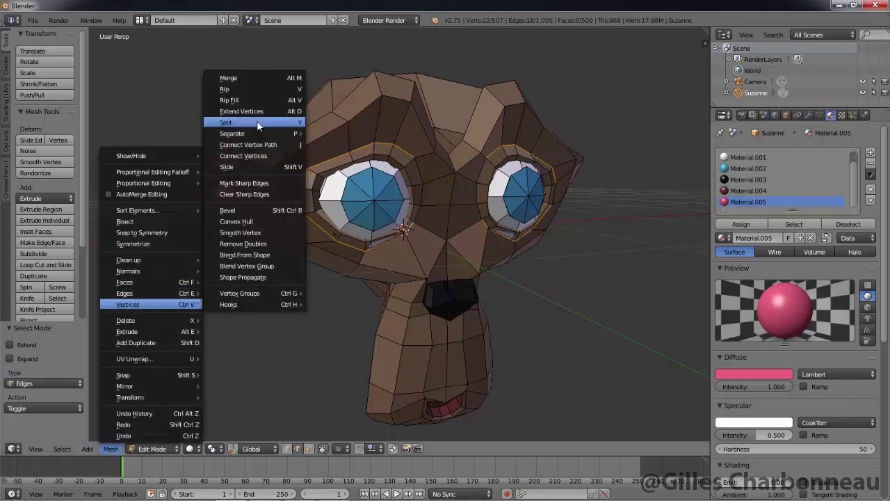
left_click(258, 90)
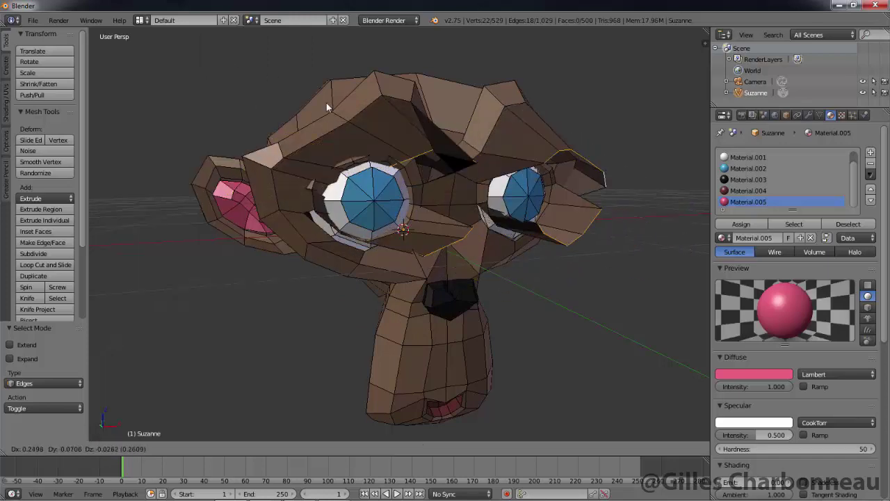
right_click(261, 99)
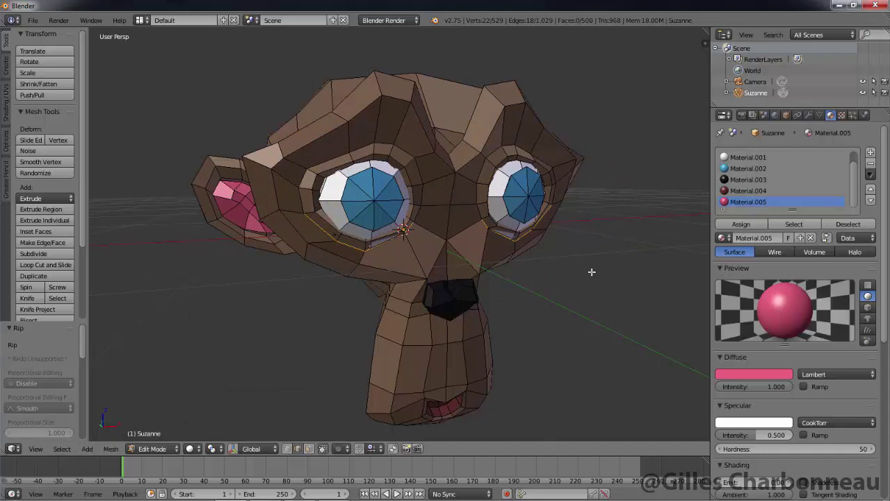
key("a")
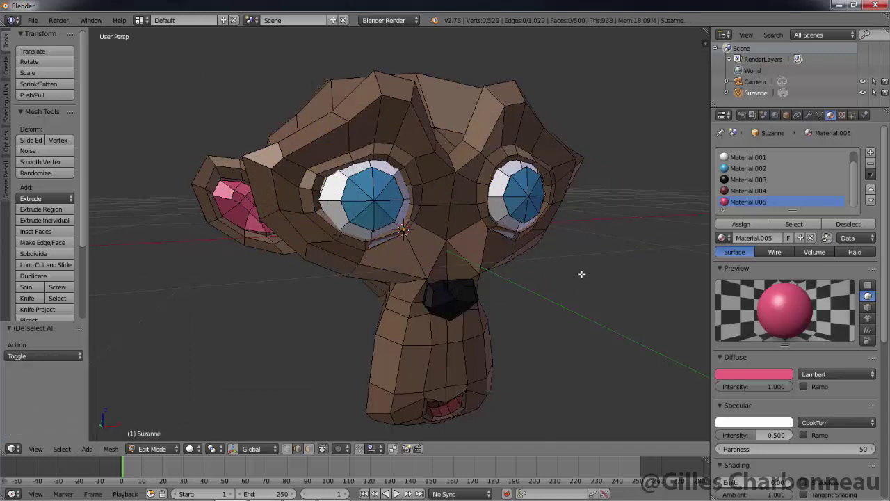
mouse_move(579, 272)
left_mouse_down()
mouse_move(513, 274)
mouse_move(612, 268)
mouse_move(588, 270)
left_mouse_up()
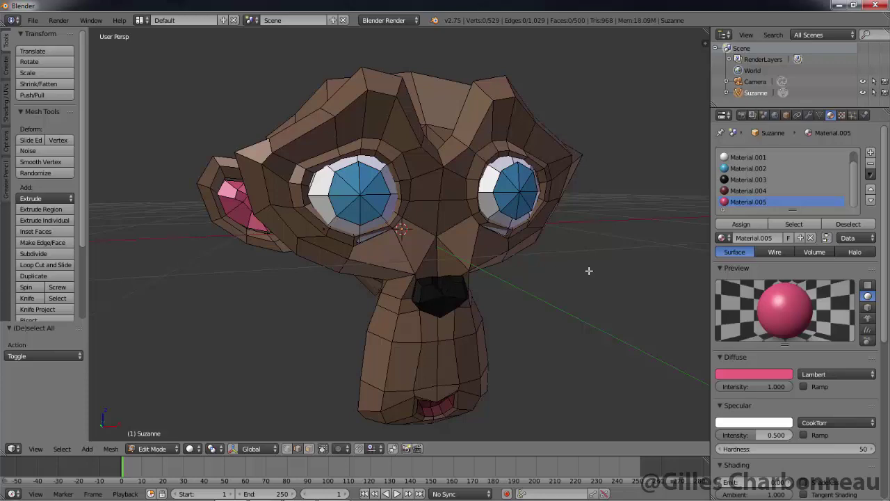
Return the monkey to Object Mode and add a Subdivision Surface modifier to it.
key("Tab")
mouse_move(622, 283)
left_mouse_down()
mouse_move(566, 284)
mouse_move(630, 285)
left_mouse_up()
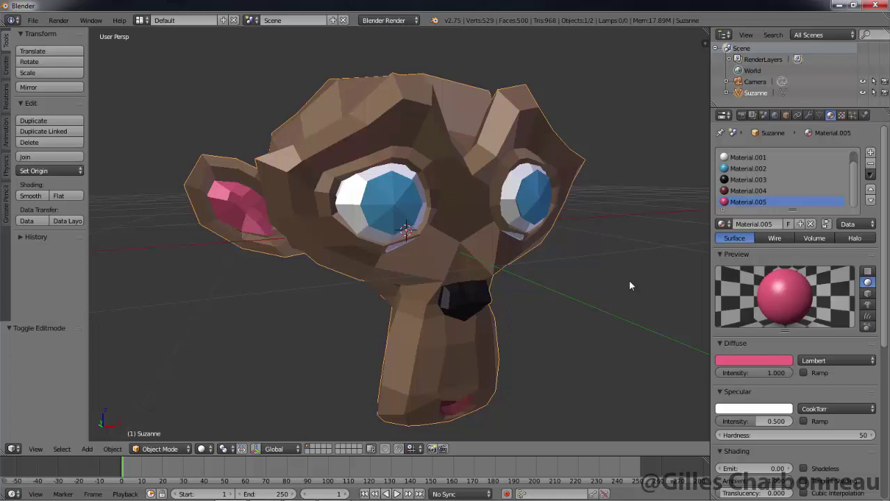
left_click(809, 115)
left_click(760, 152)
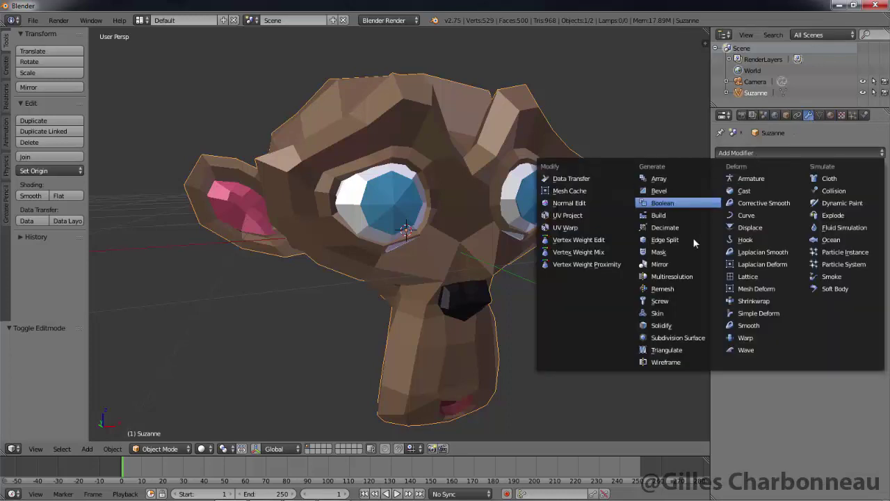
left_click(670, 337)
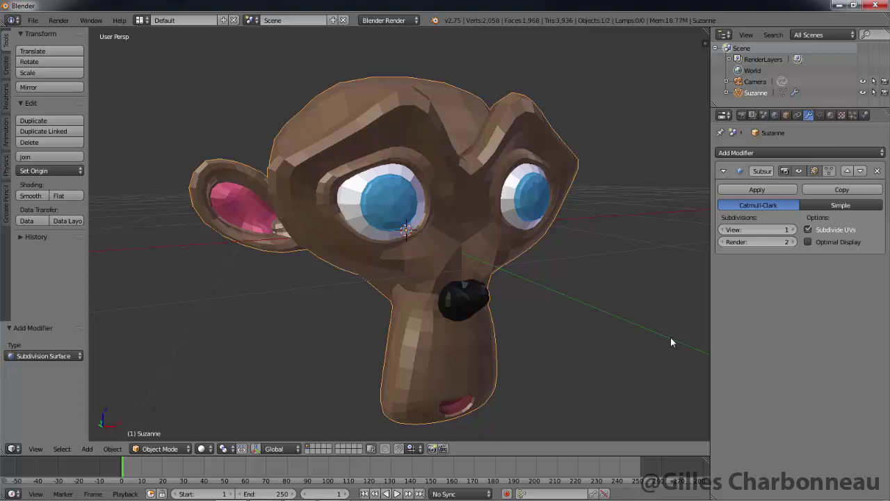
Set the modifier's View and Render subdivisions to 3 and apply it to the monkey mesh.
left_click(792, 230)
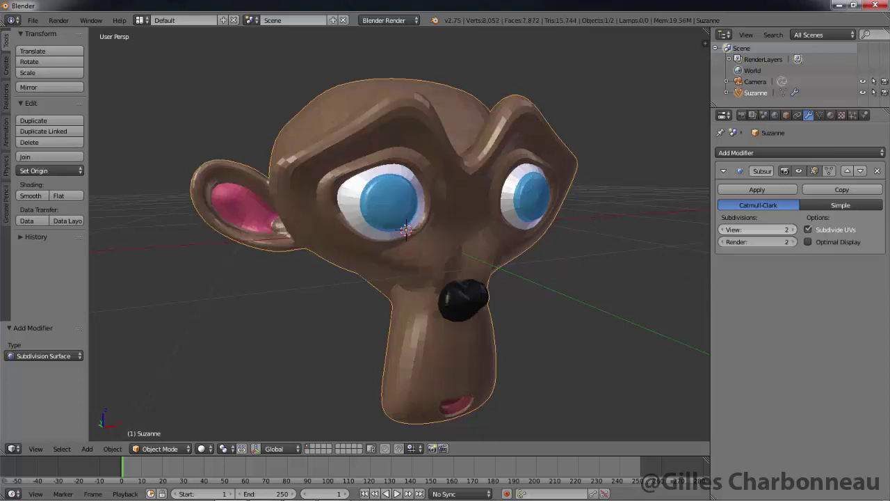
left_click(792, 230)
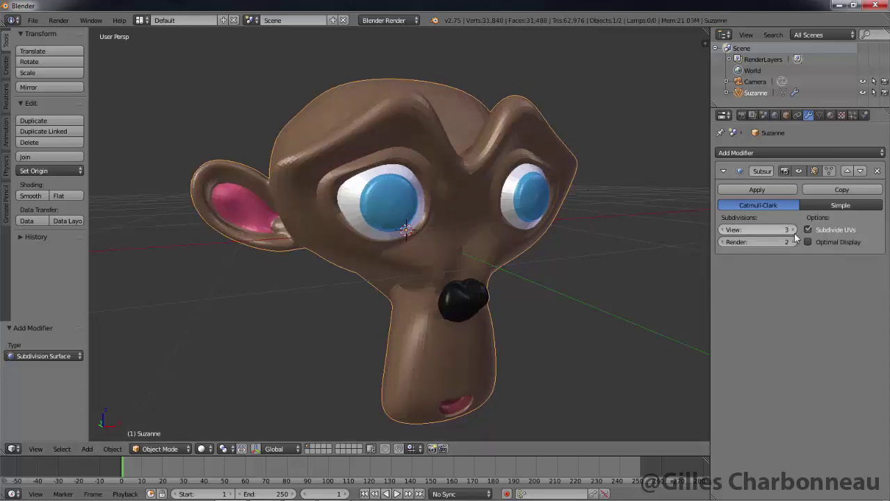
left_click(792, 242)
left_click_drag(651, 223, 671, 217)
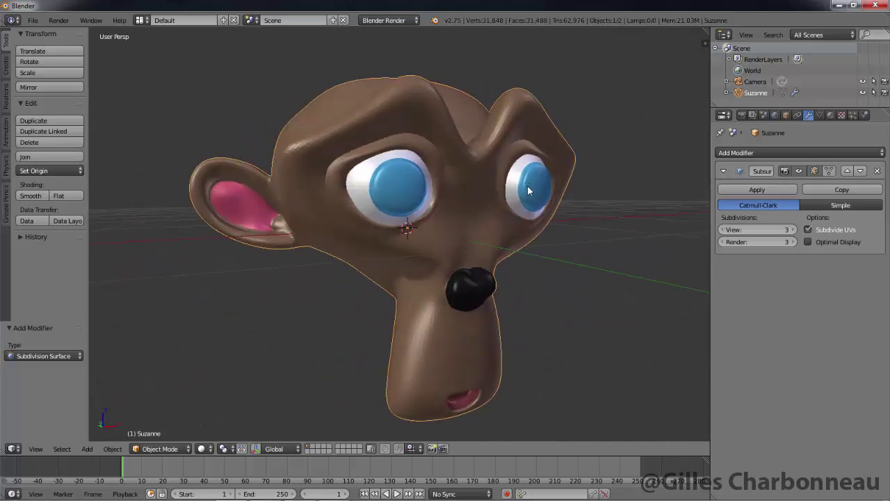
left_click(756, 189)
mouse_move(629, 232)
left_mouse_down()
mouse_move(533, 232)
mouse_move(553, 191)
mouse_move(638, 191)
mouse_move(664, 243)
mouse_move(626, 256)
mouse_move(582, 246)
mouse_move(608, 227)
mouse_move(622, 230)
left_mouse_up()
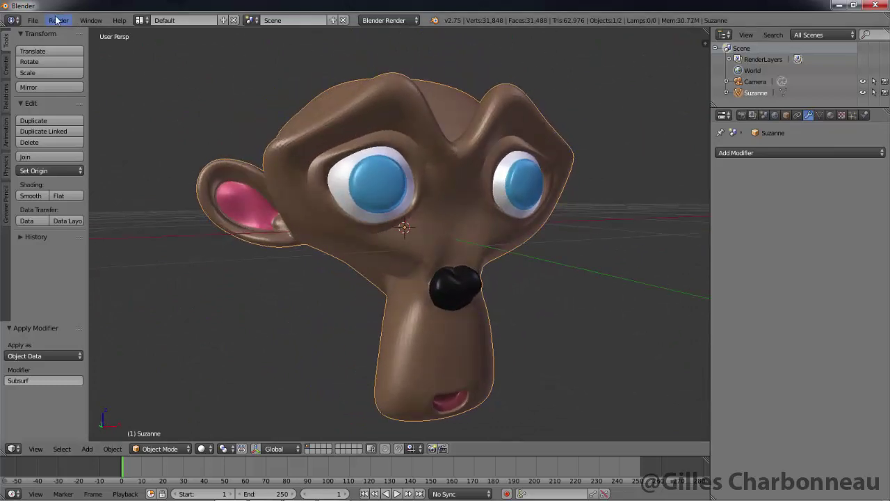
Export the monkey in OBJ format to the Desktop as MONKEY.obj.
left_click(33, 21)
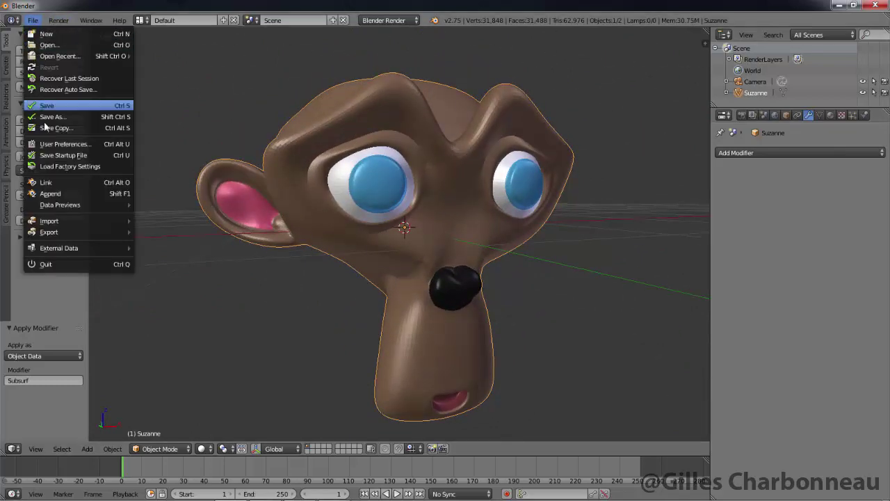
mouse_move(50, 231)
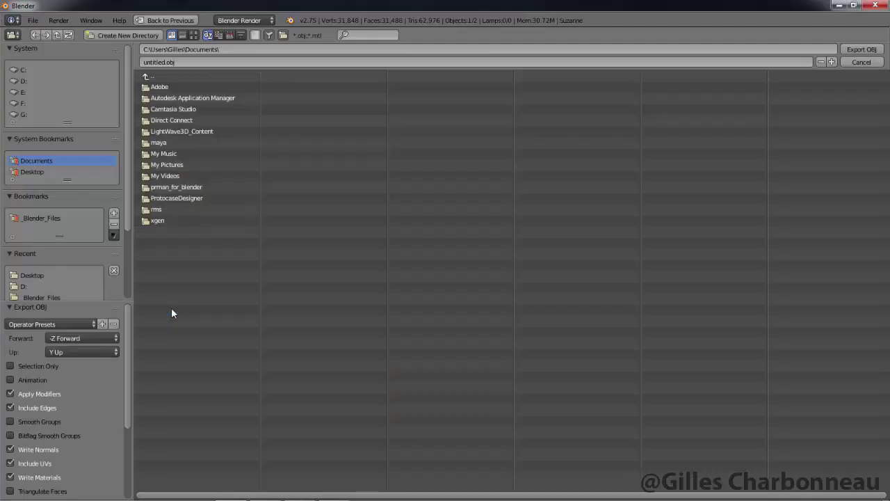
left_click(34, 172)
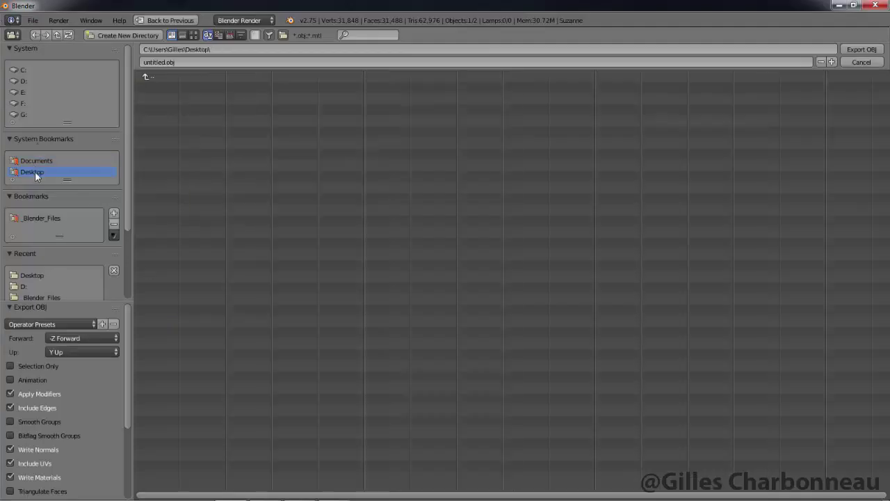
left_click(193, 63)
type("MONKEY")
key("Return")
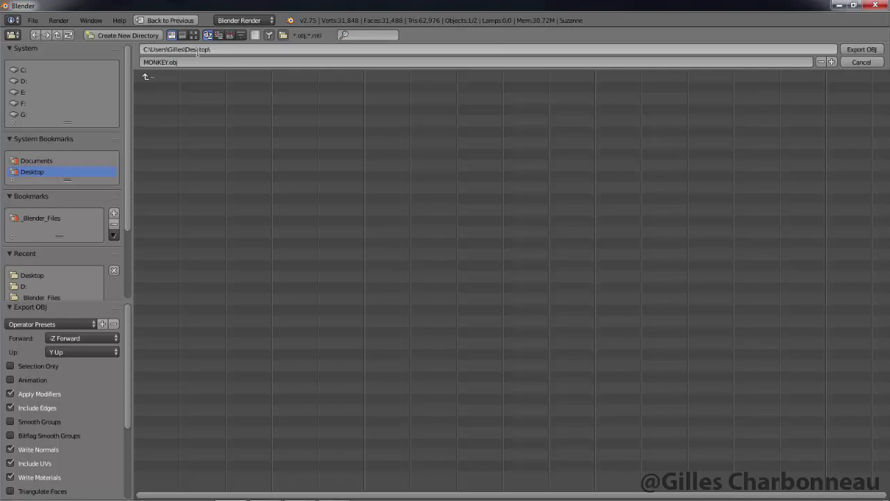
key("Return")
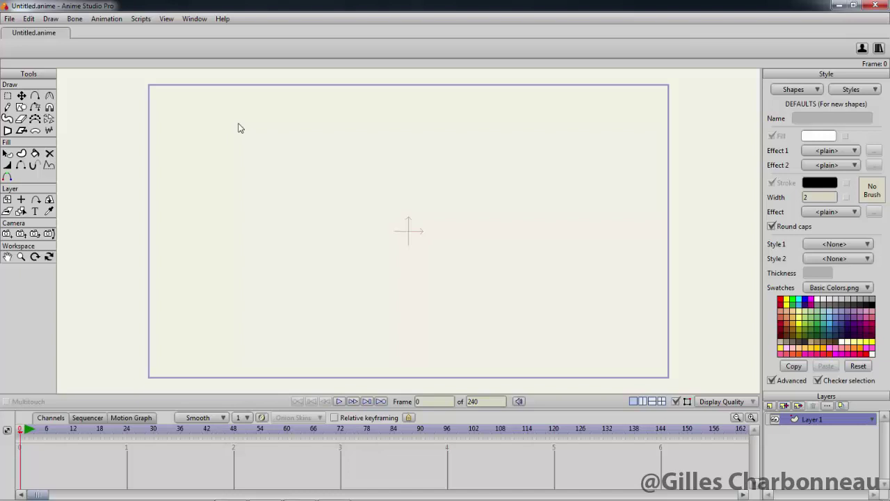
Switch to Anime Studio Pro, import the MONKEY OBJ 3D model from the Desktop and scale its layer uniformly to about 0.84.
left_click(10, 18)
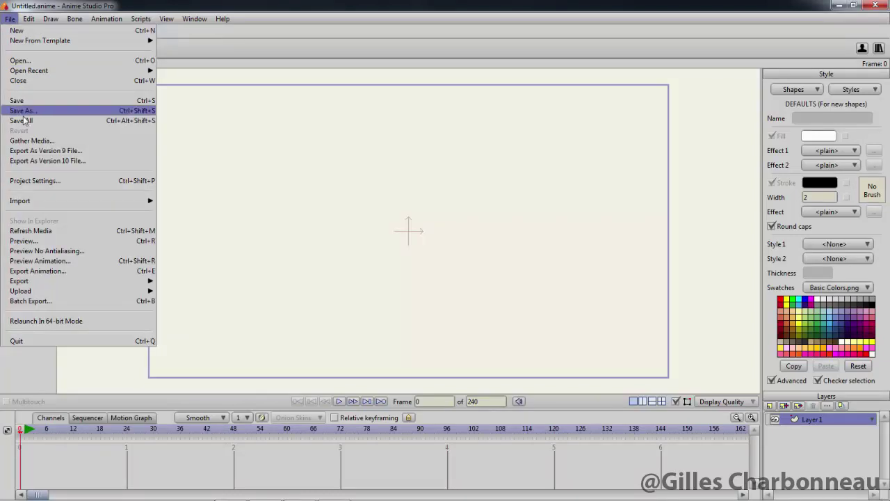
mouse_move(36, 203)
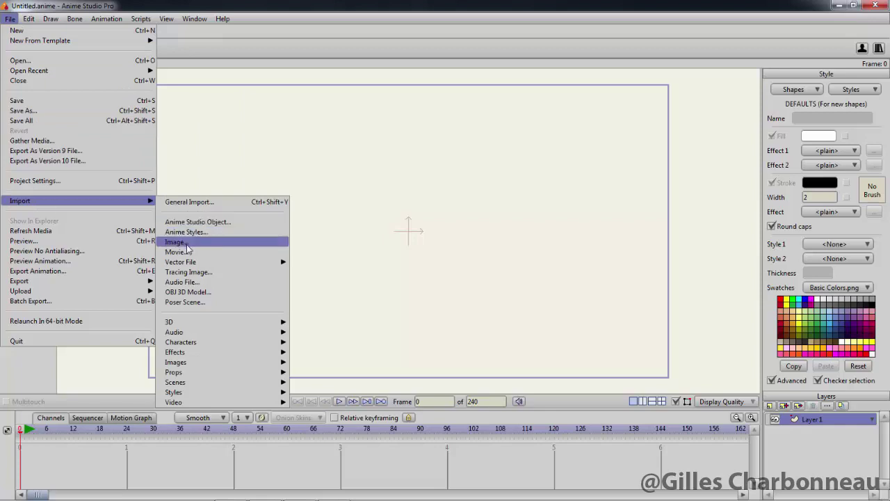
left_click(213, 292)
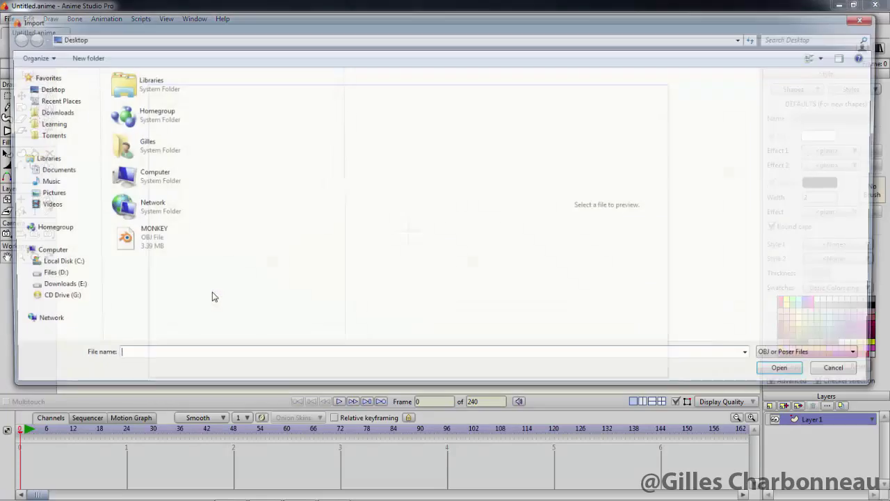
left_click(167, 246)
double_click(144, 234)
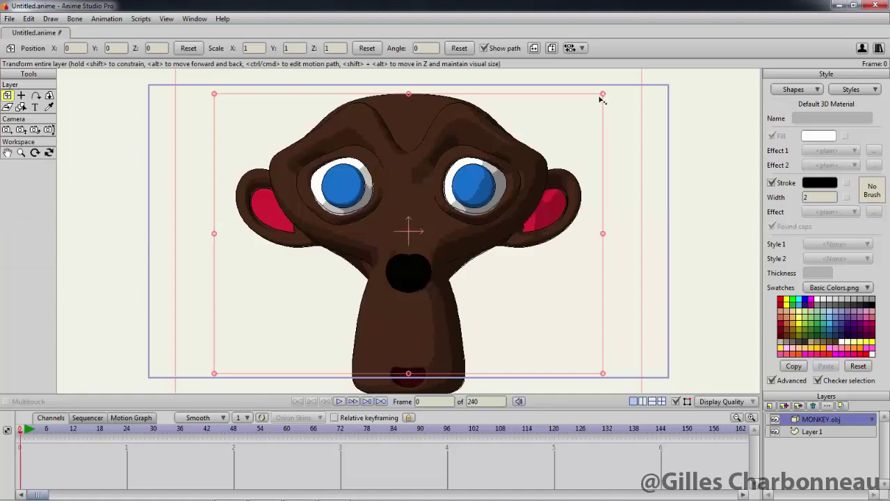
left_click_drag(601, 99, 587, 132)
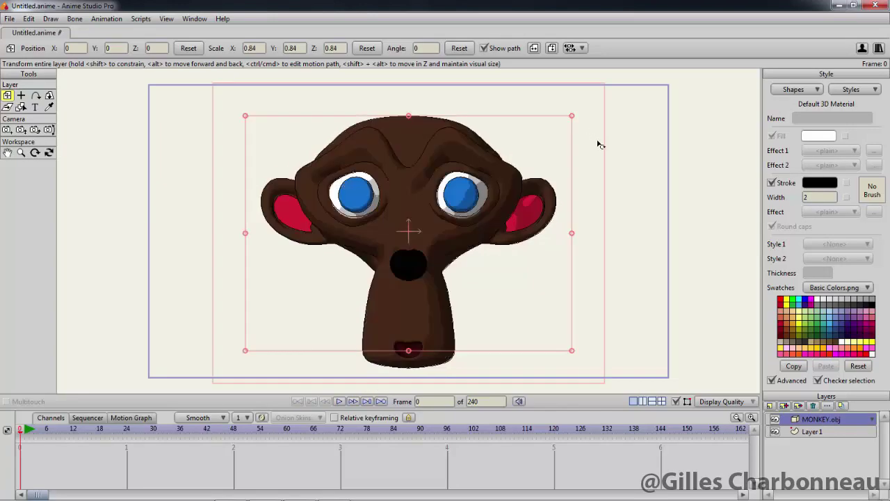
Open the MONKEY.obj layer's 3D options, disable Silhouettes, Materials and Creases edges, and apply None as the shading.
left_click(833, 406)
left_click(422, 90)
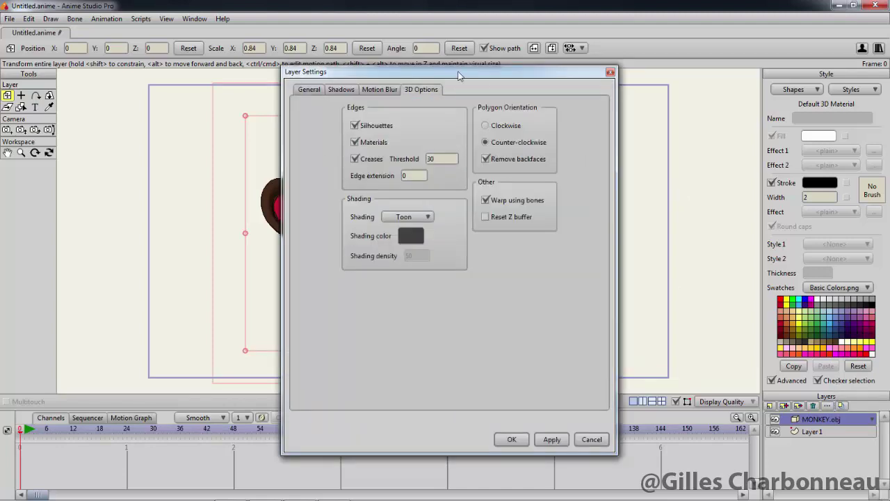
left_click_drag(459, 75, 779, 73)
left_click(678, 126)
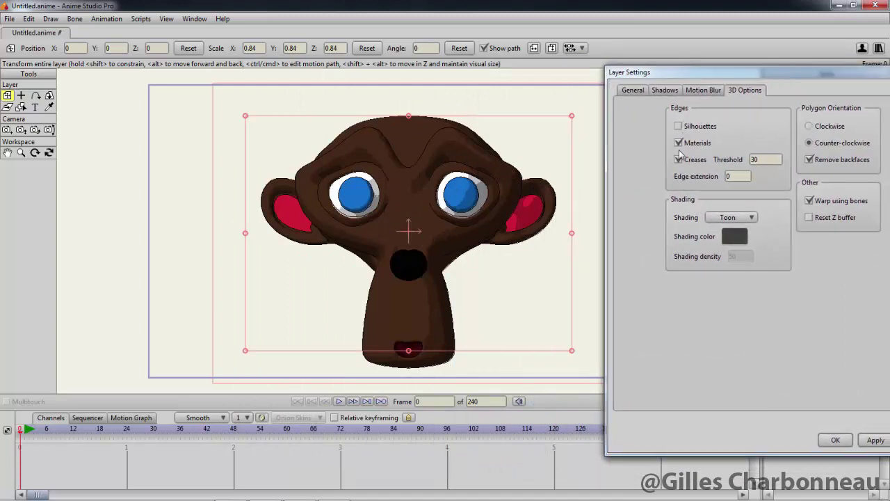
left_click(678, 160)
left_click(721, 218)
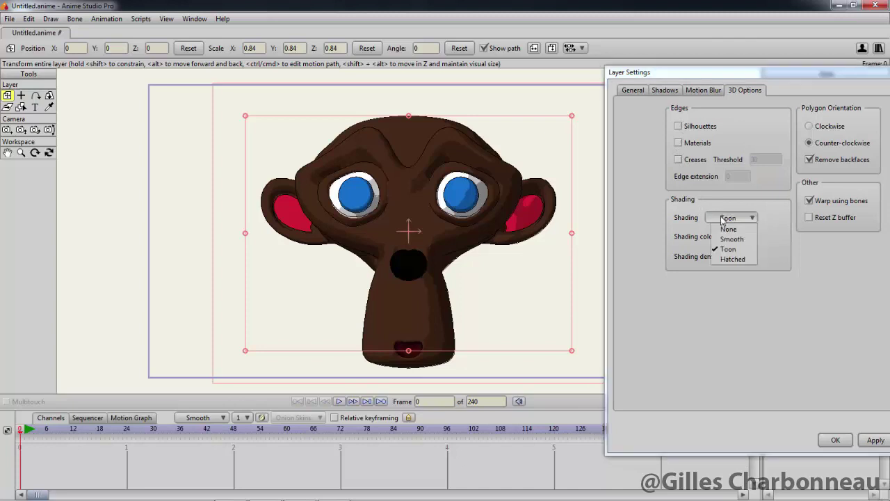
left_click(727, 229)
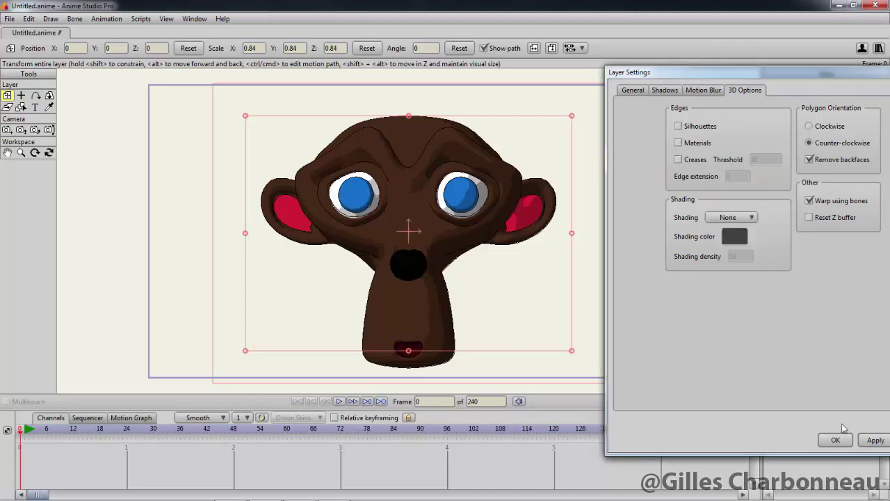
left_click(875, 441)
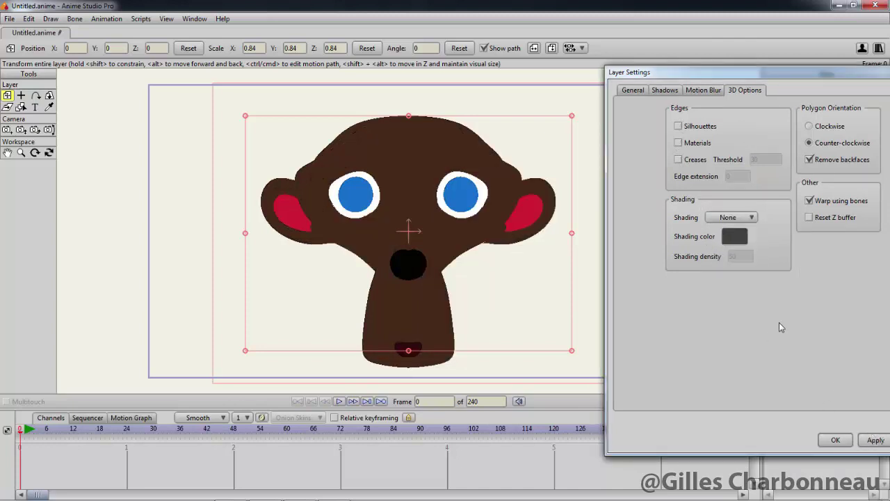
Try the Smooth, Toon and Hatched shading styles on the monkey in turn, applying each one.
left_click(732, 218)
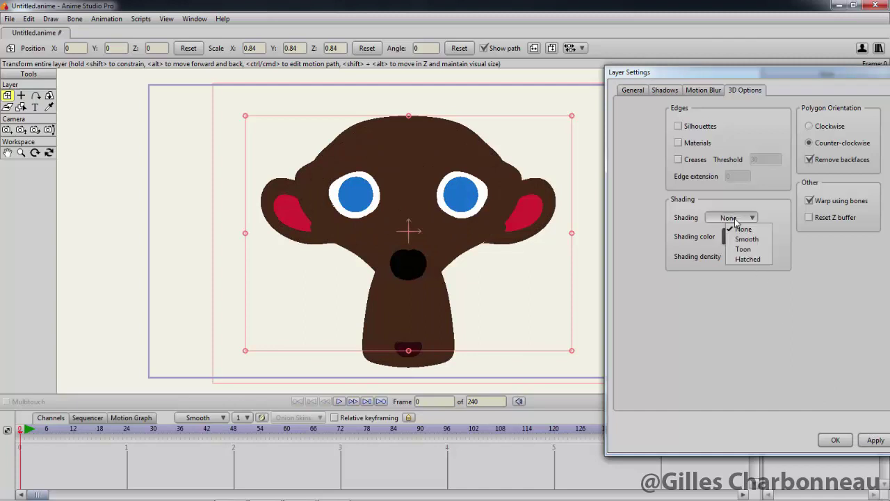
left_click(730, 239)
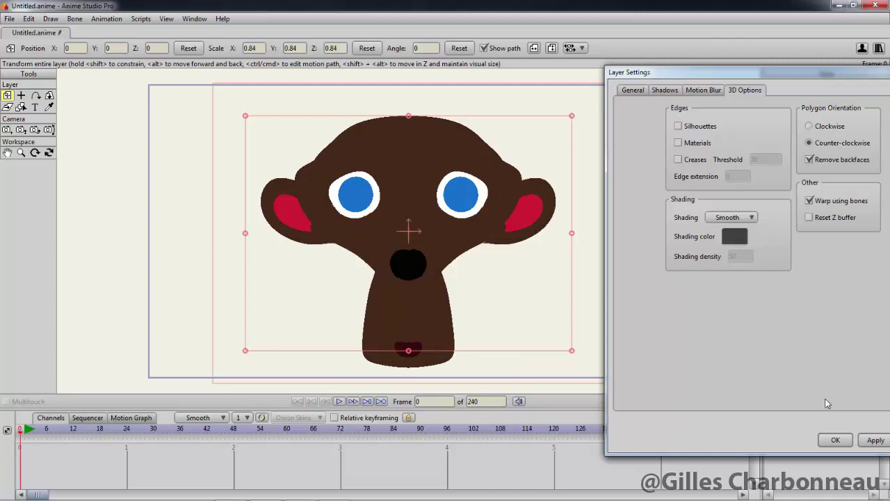
left_click(881, 443)
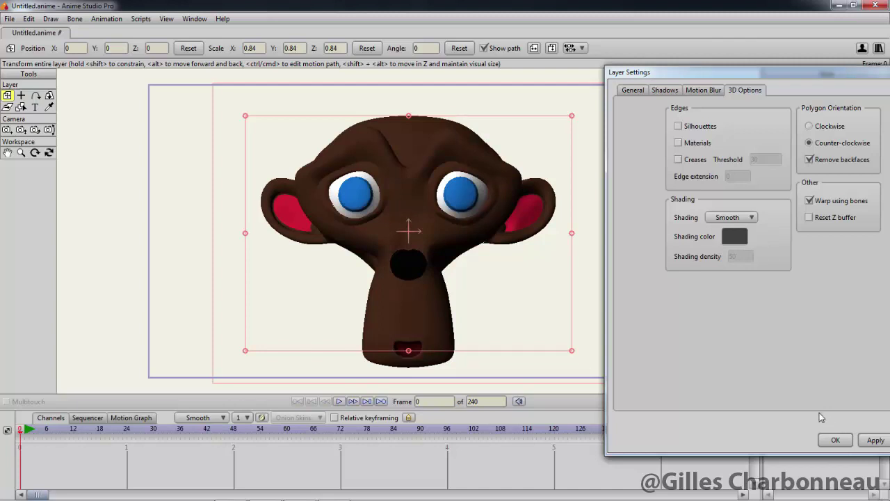
left_click(742, 221)
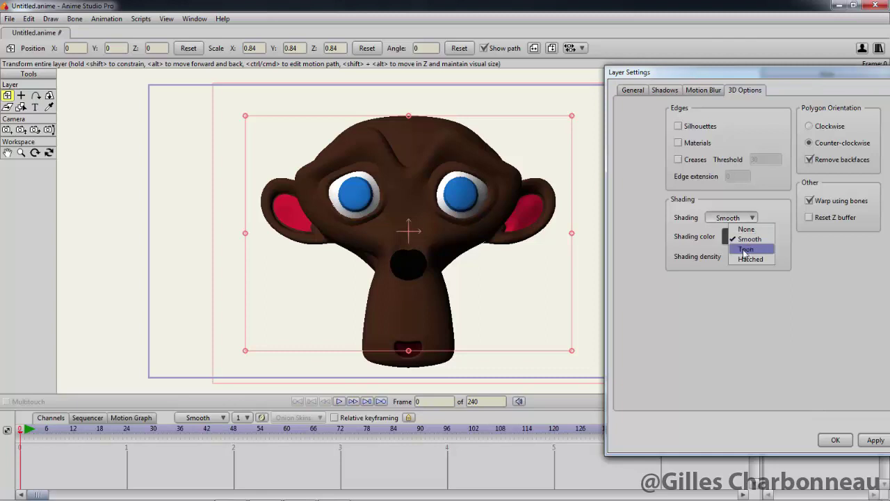
left_click(745, 249)
left_click(877, 441)
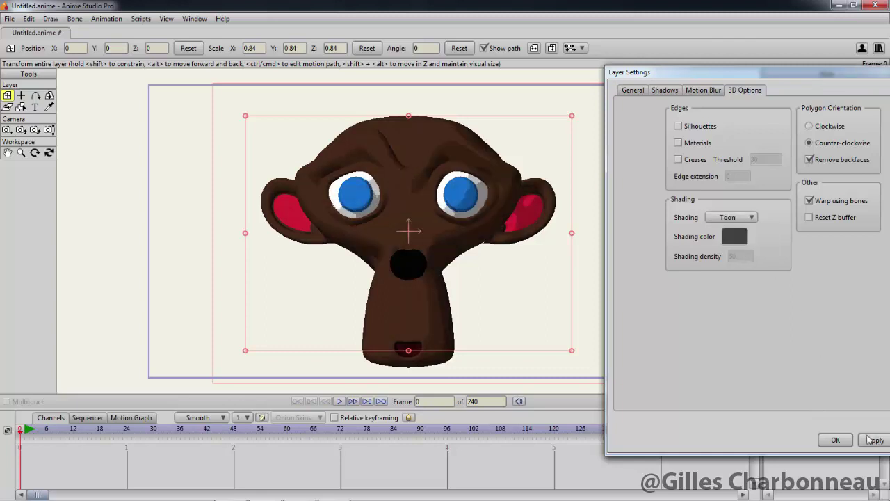
left_click(748, 219)
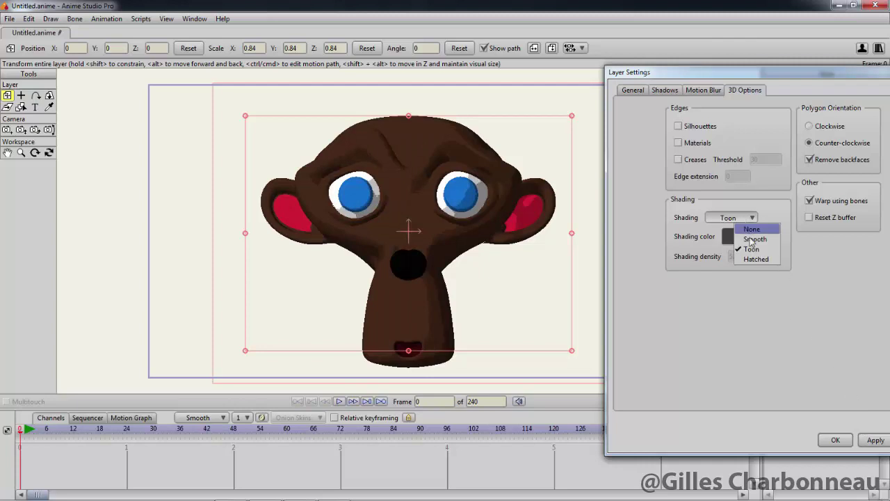
left_click(756, 258)
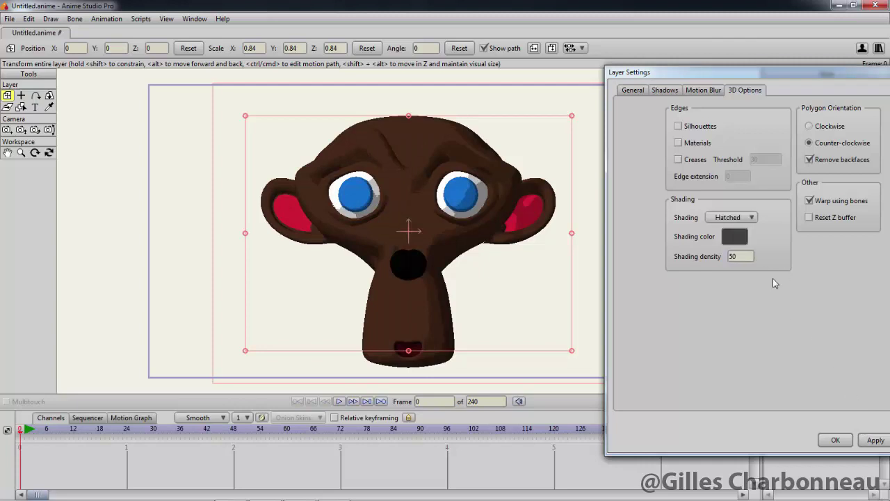
left_click(871, 441)
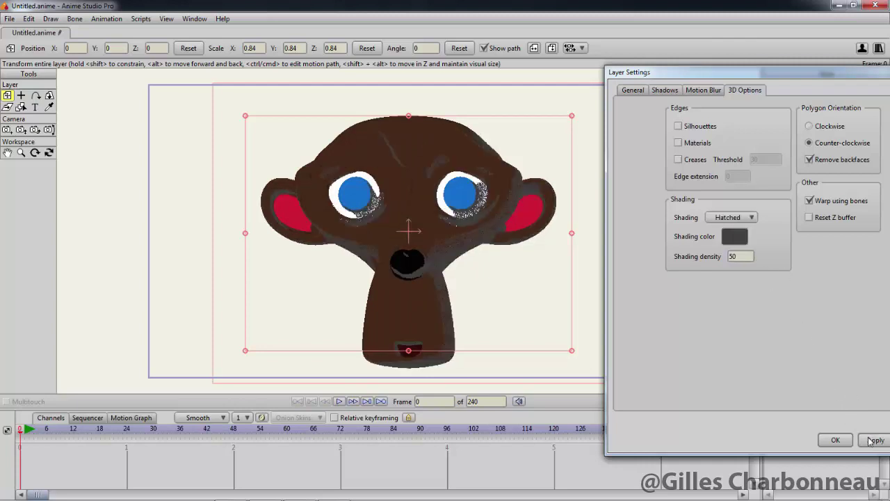
Set the monkey's shading to Toon and enable Silhouettes edges, applying both changes.
left_click(749, 219)
left_click(752, 249)
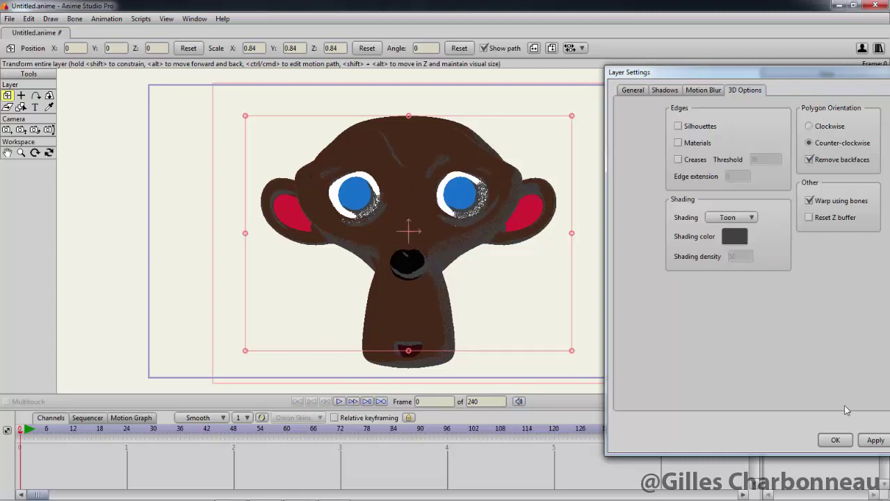
left_click(871, 440)
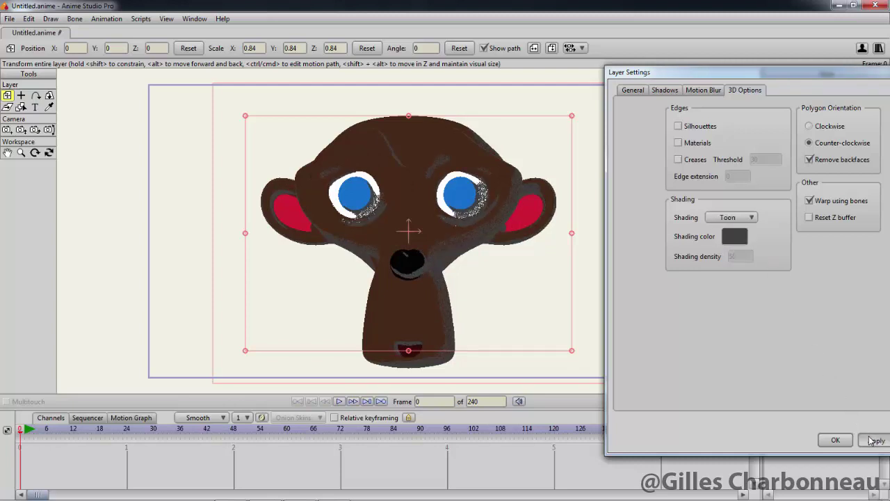
left_click(679, 127)
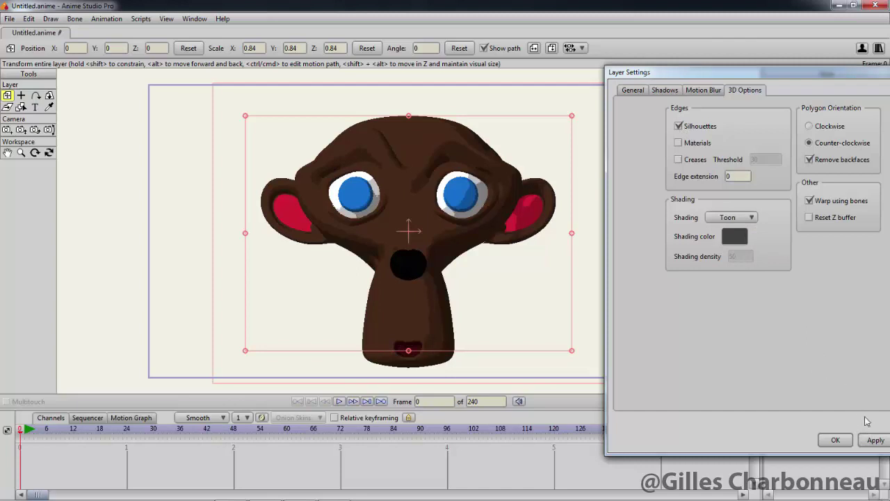
left_click(874, 439)
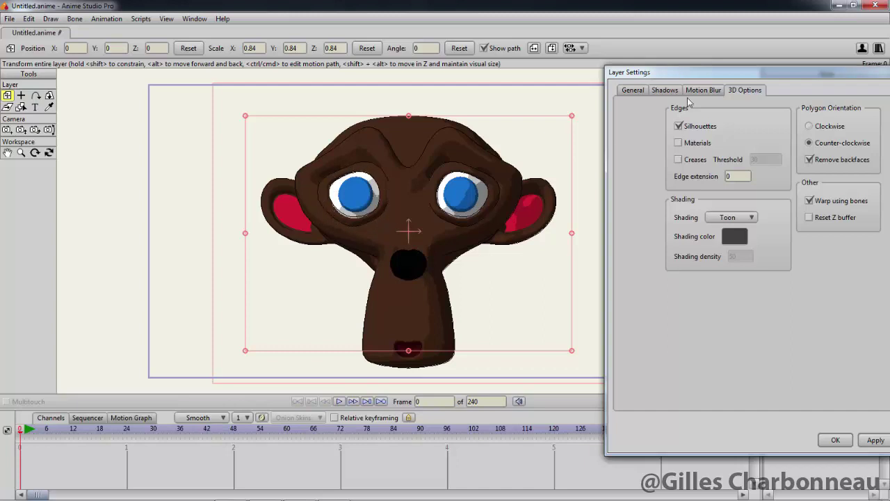
Try stroke widths of 10, 6 and 4 on the monkey's outline, and return the width to 2.
left_click_drag(739, 77, 66, 55)
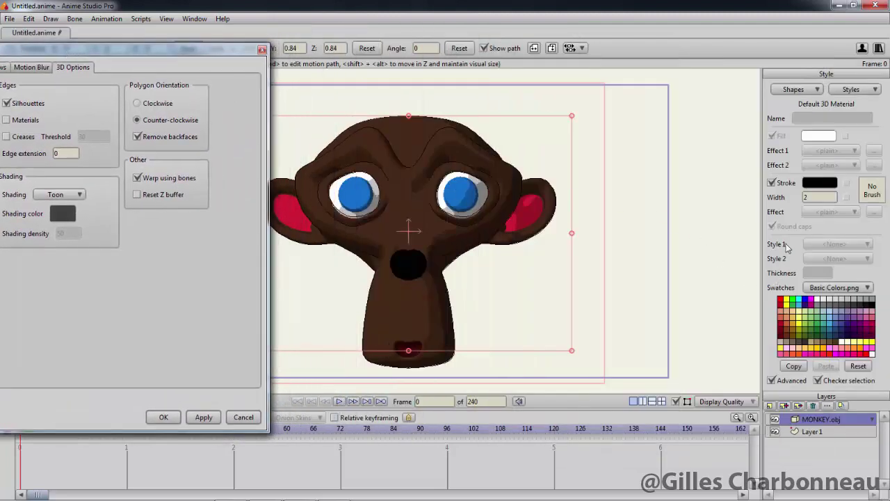
left_click(809, 197)
type("10")
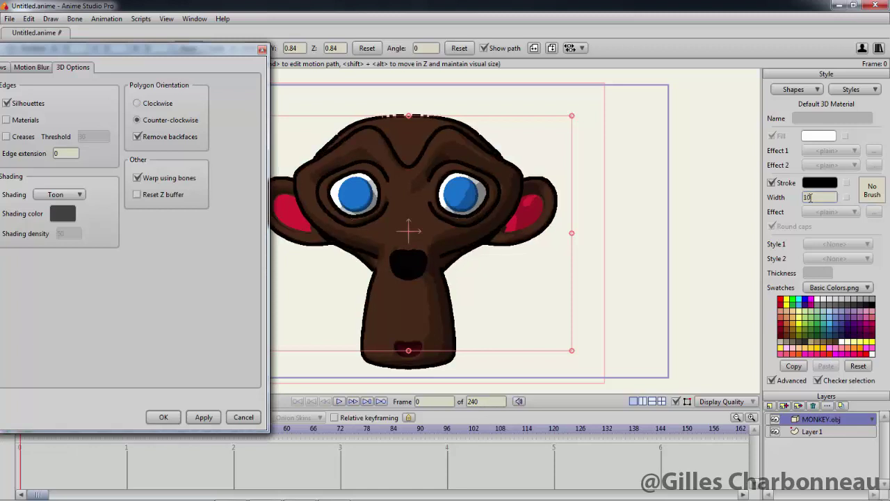
key("BackSpace")
key("BackSpace")
type("6")
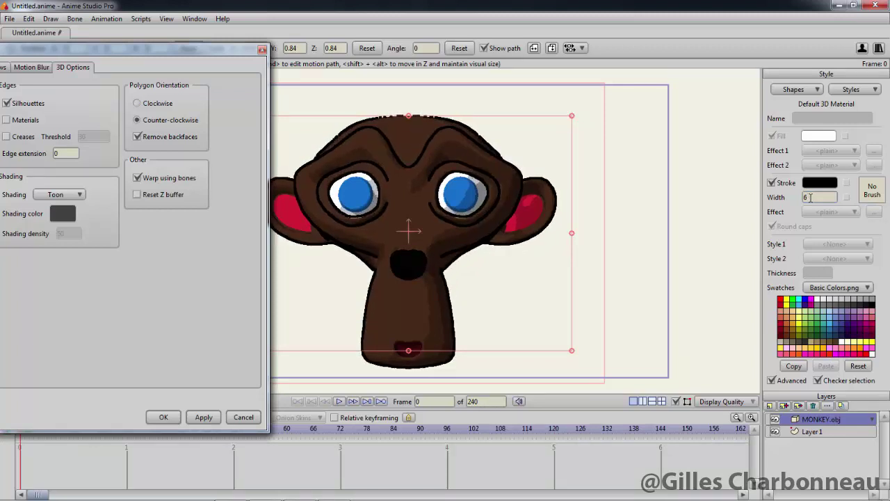
key("BackSpace")
type("4")
key("BackSpace")
type("2")
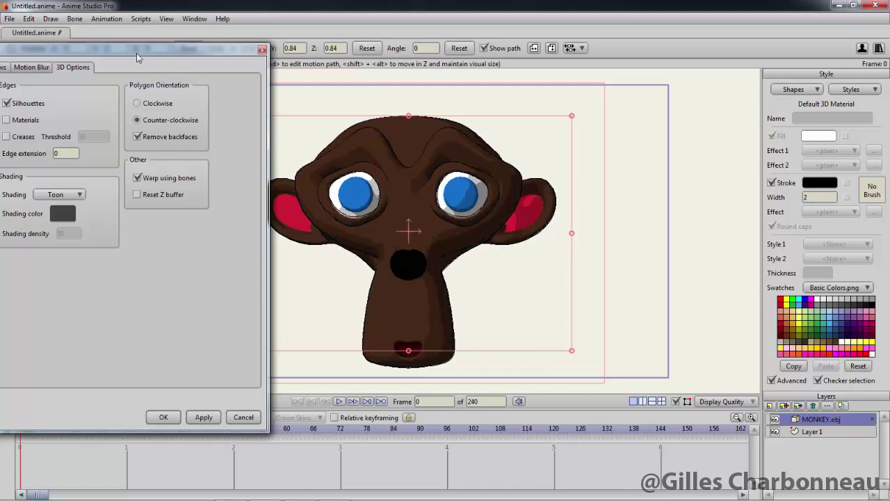
Enable Materials edges on the monkey and try stroke widths between 5 and 11 before setting the width to 2.
left_click_drag(139, 52, 811, 83)
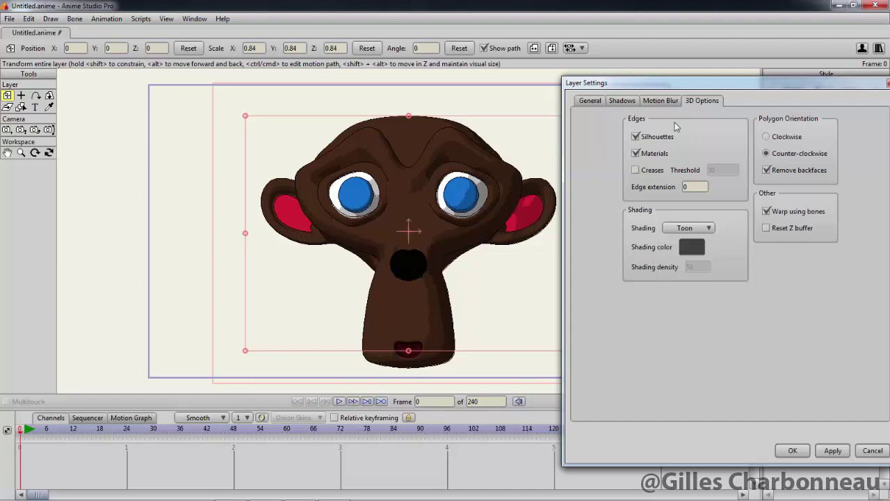
left_click_drag(723, 84, 71, 77)
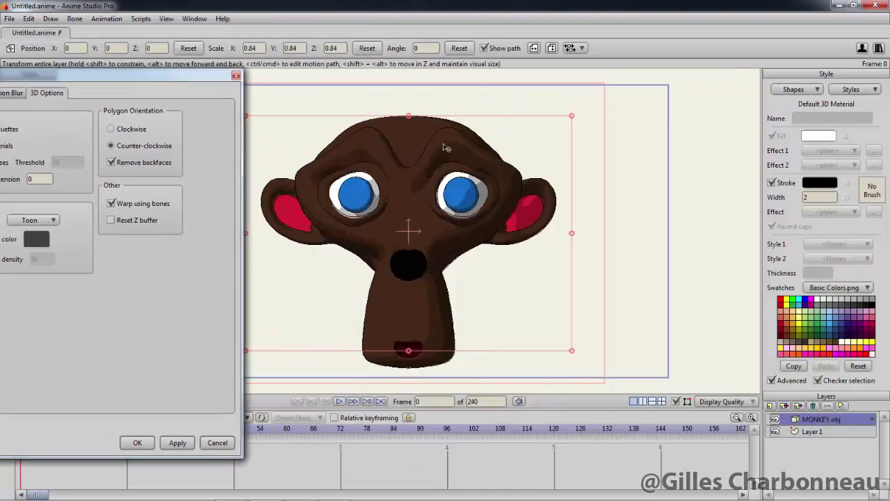
left_click(816, 198)
key("BackSpace")
type("5")
key("Return")
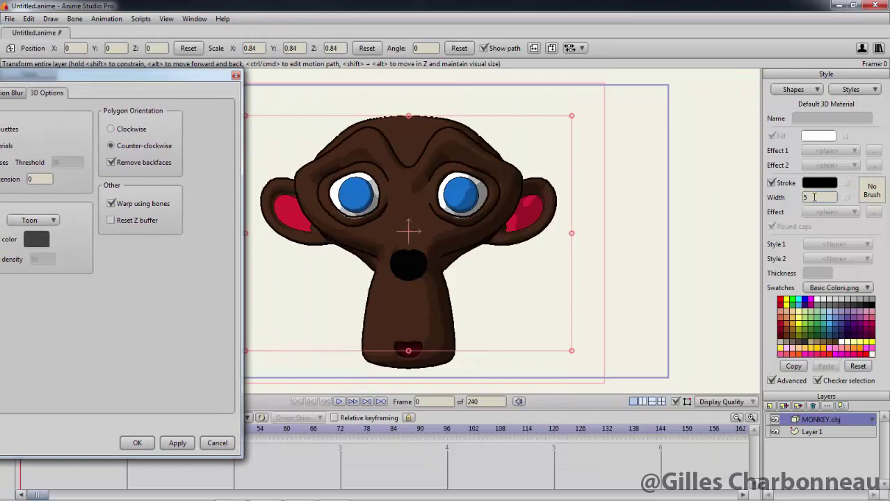
scroll(814, 196, "up", 5)
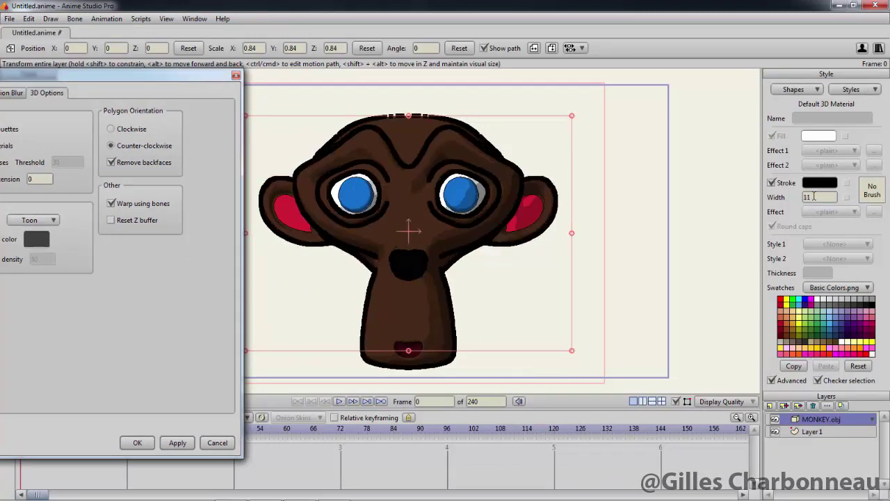
scroll(815, 197, "down", 3)
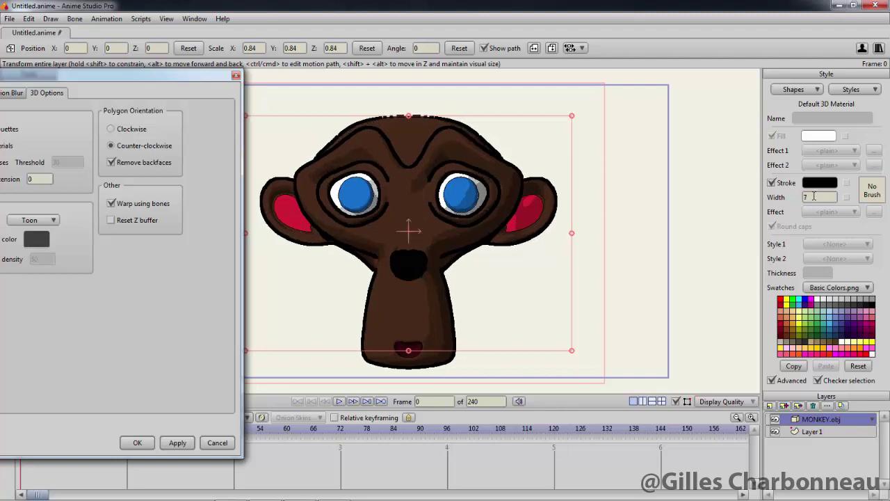
scroll(814, 197, "down", 1)
scroll(815, 197, "down", 1)
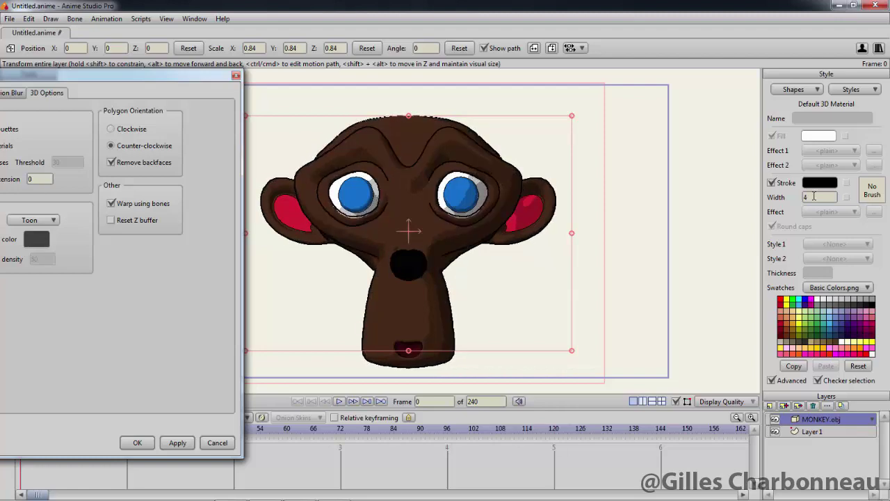
scroll(815, 197, "down", 1)
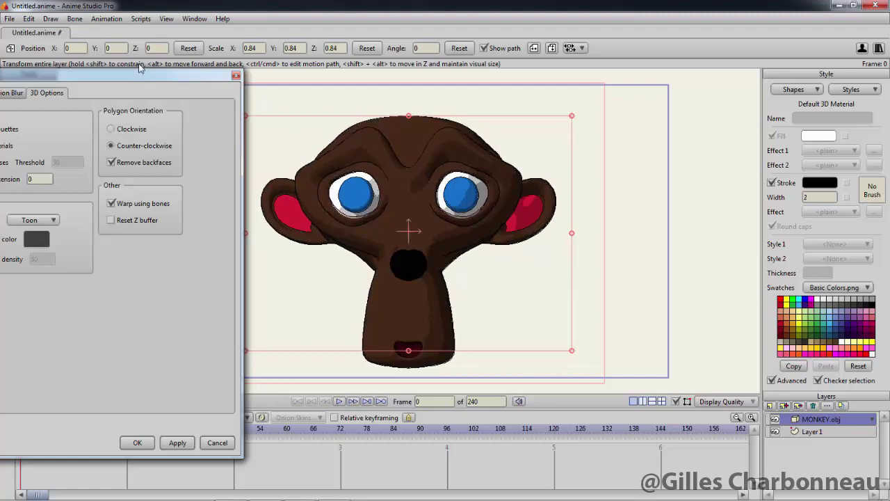
Try Creases edges on the monkey with thresholds of 60, 10 and again 60, and turn Creases off.
left_click_drag(136, 76, 811, 67)
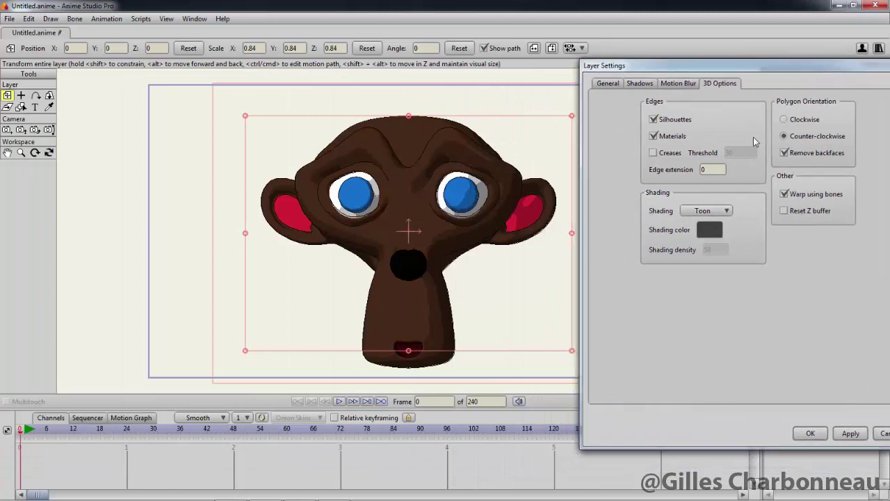
left_click(654, 153)
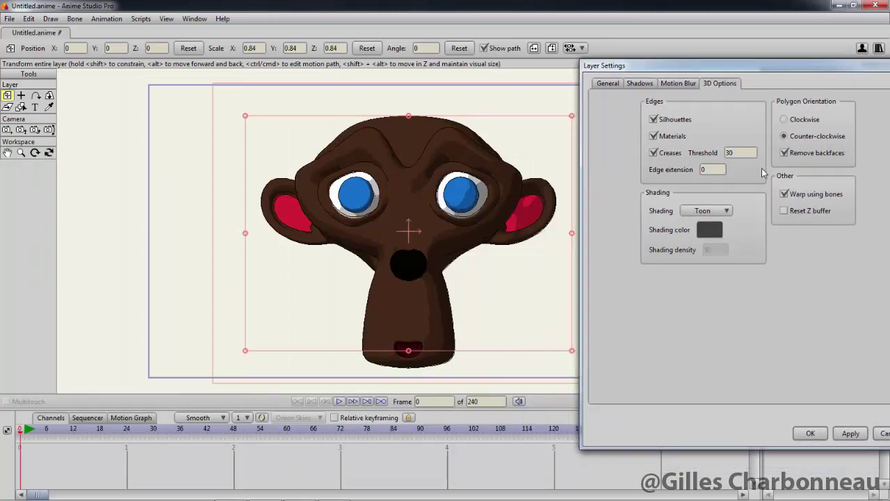
left_click(728, 152)
type("60")
left_click(843, 434)
left_click(720, 154)
type("10")
left_click(842, 435)
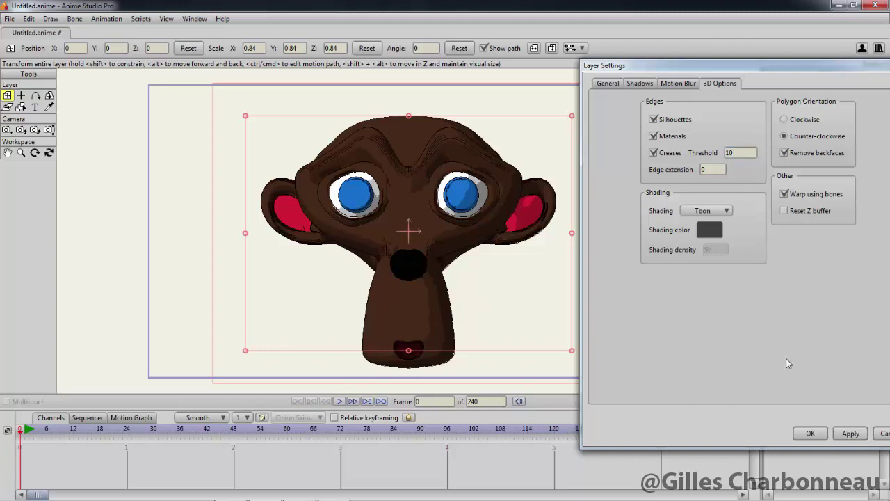
left_click(723, 152)
type("60")
left_click(851, 433)
left_click(654, 153)
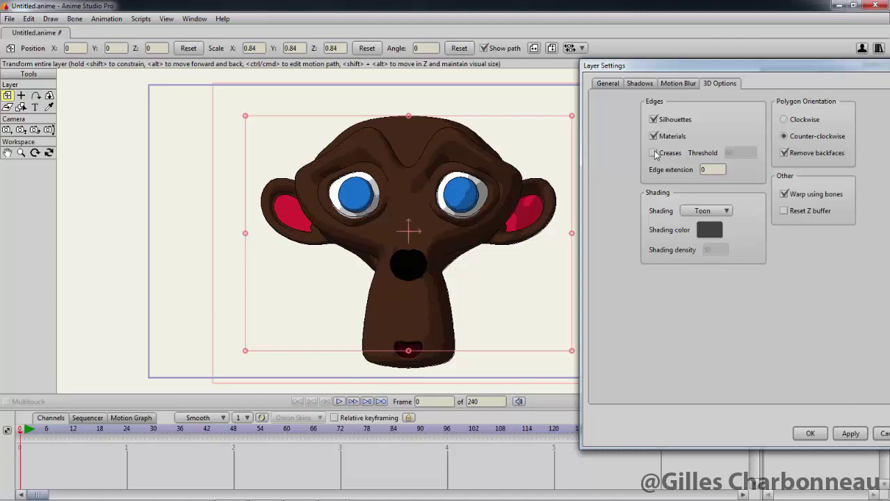
Try the Clockwise polygon orientation, restore Counter-clockwise, and switch Warp using bones off and back on.
left_click(785, 121)
left_click(851, 433)
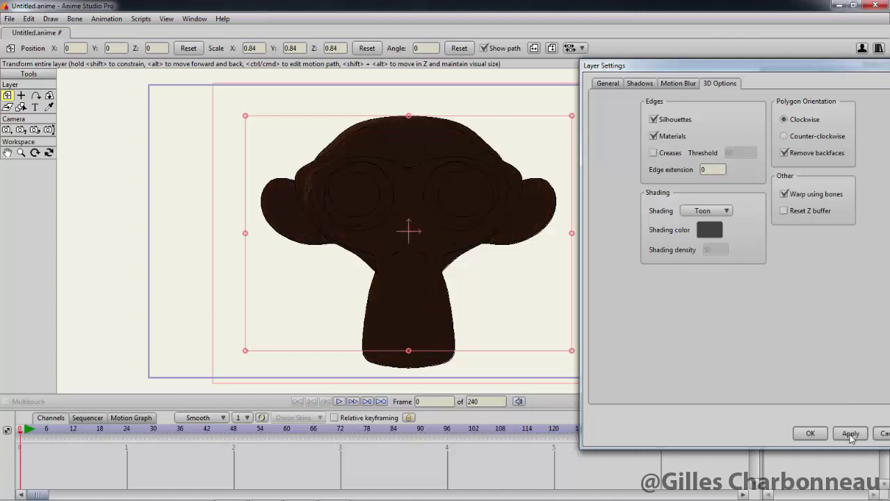
left_click(785, 136)
left_click(851, 433)
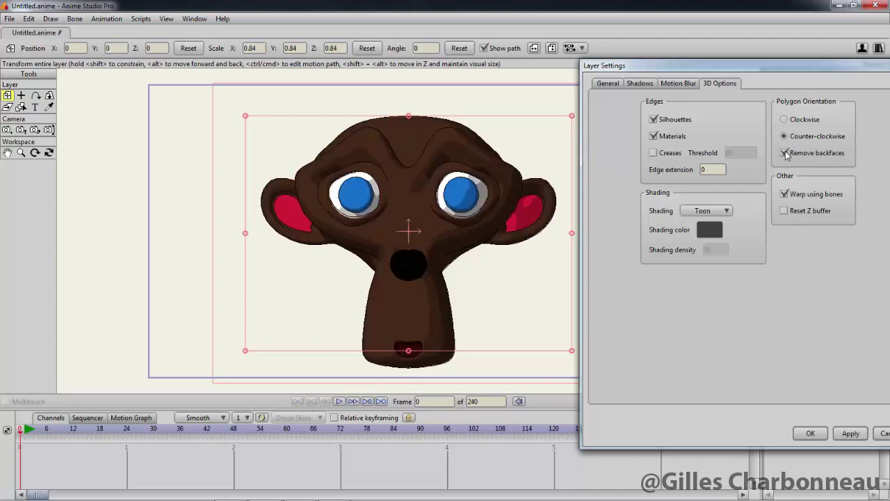
left_click(784, 194)
left_click(785, 194)
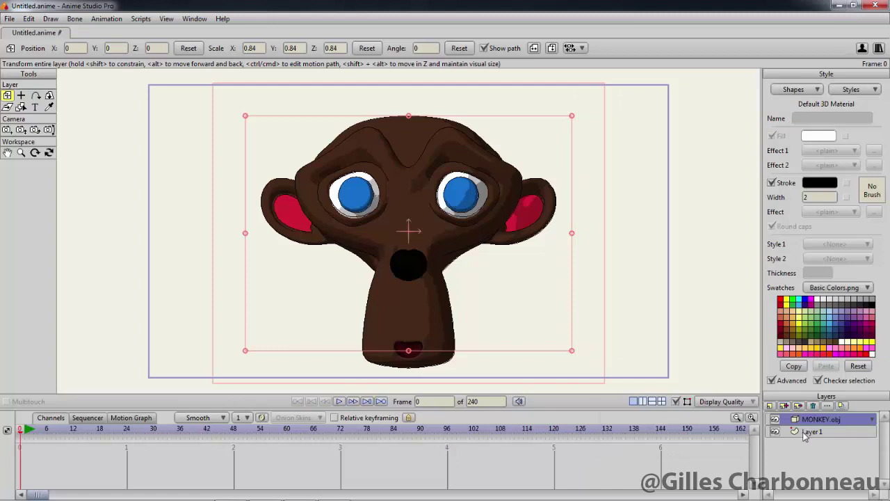
Add a bone layer named "monkey bones" and nest the MONKEY.obj layer inside it.
left_click(770, 406)
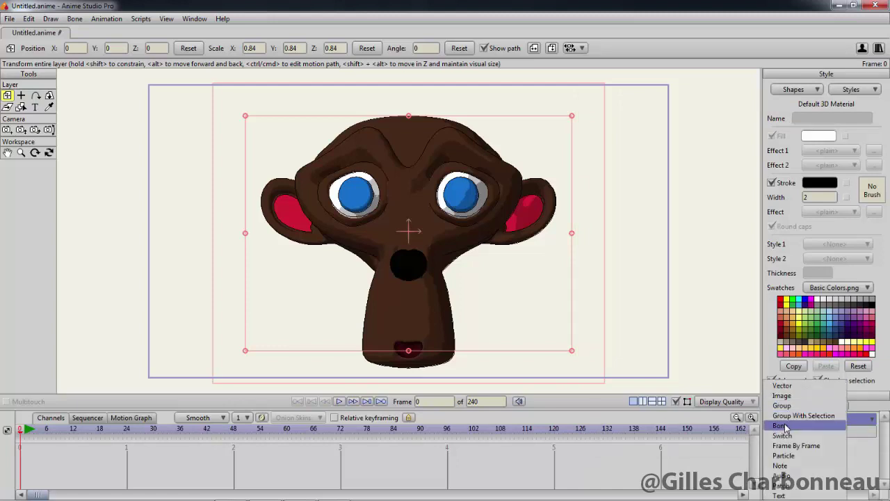
left_click(781, 425)
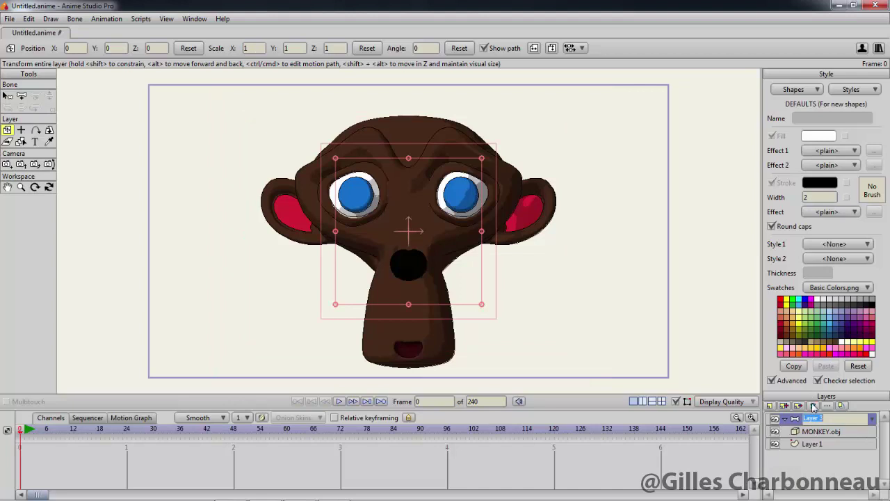
type("monkey bones")
key("Return")
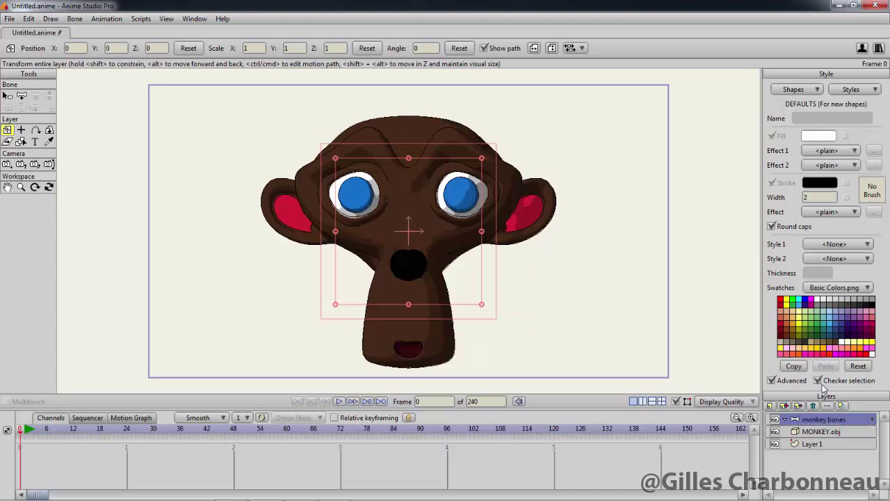
left_click(817, 436)
left_click_drag(817, 435, 824, 423)
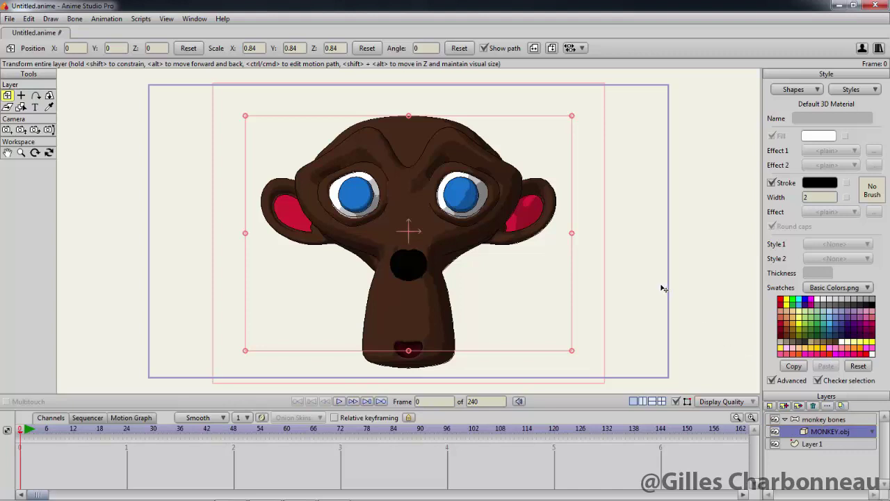
Draw a vertical bone on the monkey bones layer, from just above the nose to beyond the top of the head.
left_click(825, 420)
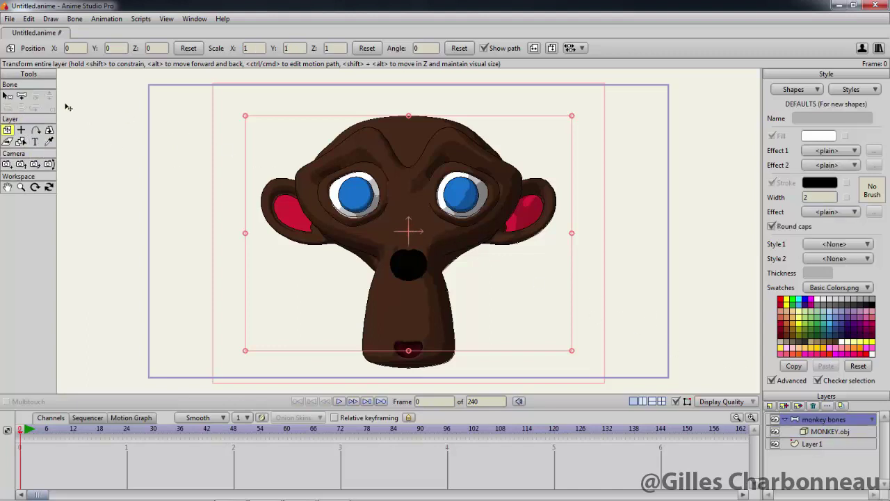
left_click(21, 97)
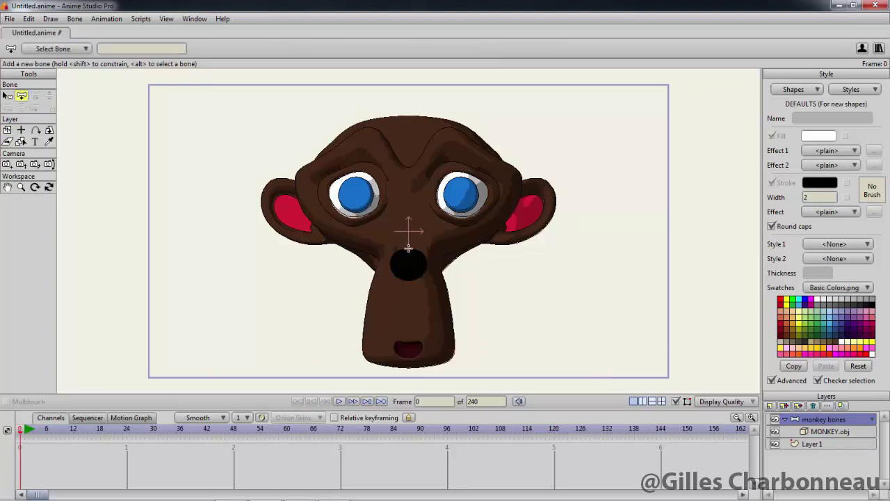
left_click_drag(409, 248, 409, 85)
key("b")
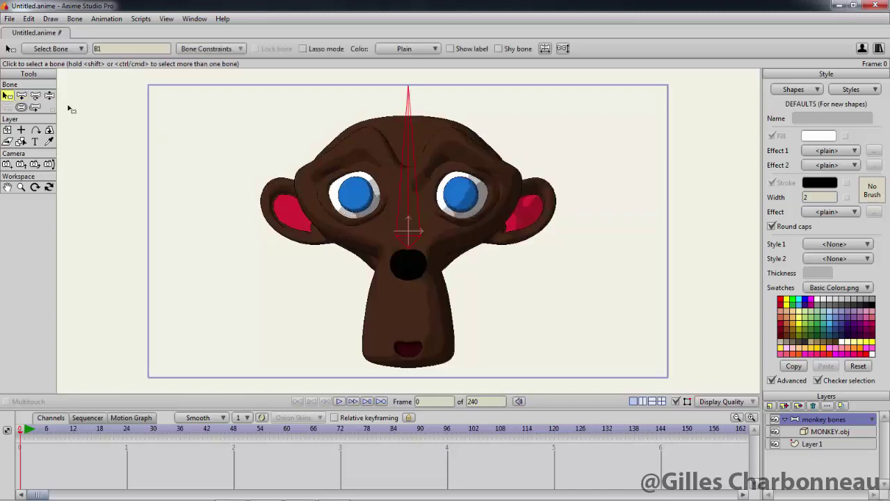
Try a Y position of 0 for the vertical head bone, and move it down onto the nose at Y about -0.175.
left_click(35, 95)
left_click(413, 244)
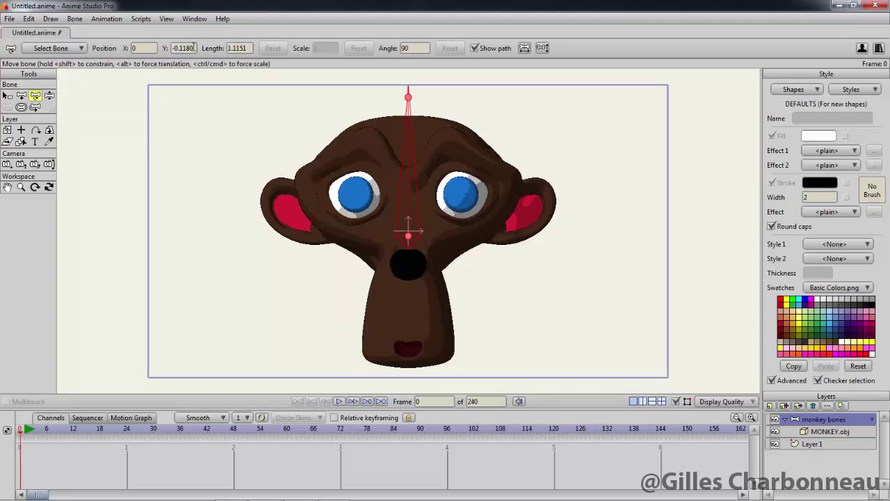
double_click(188, 48)
type("0")
key("Return")
left_click(414, 235)
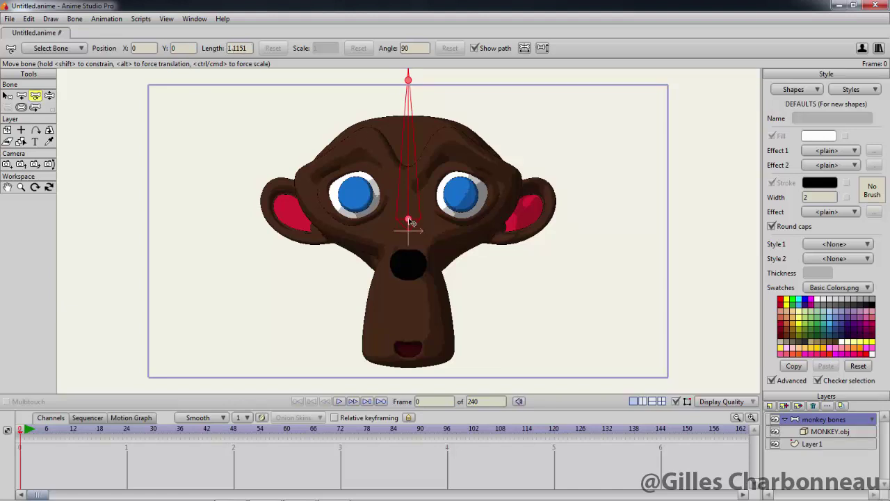
left_click_drag(410, 221, 411, 252)
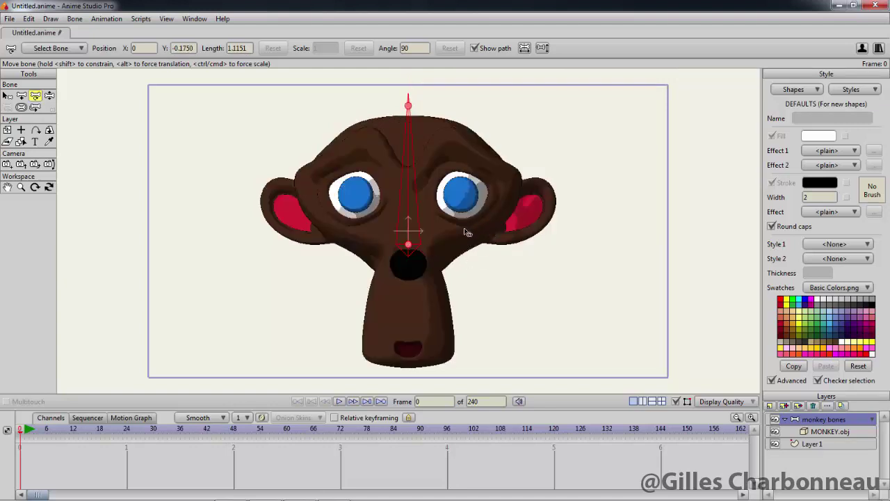
Draw two child bones of the head bone, running from its base at the nose out past each ear.
key("a")
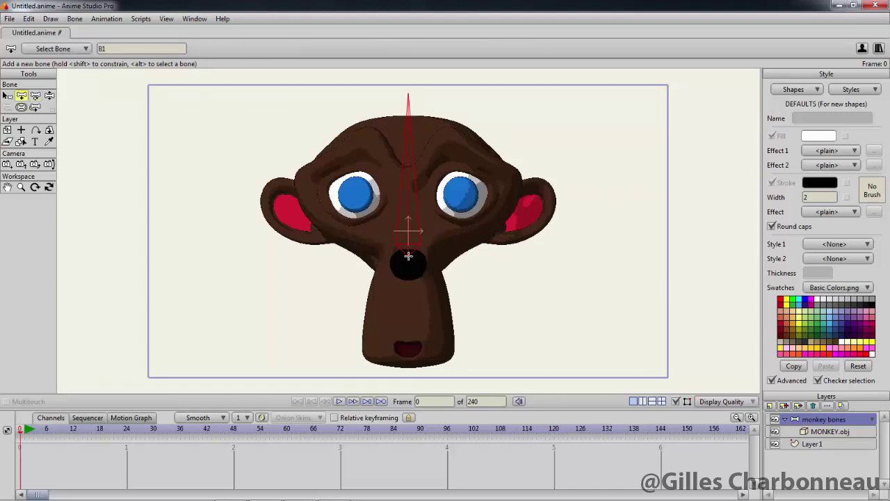
left_click_drag(408, 257, 582, 223)
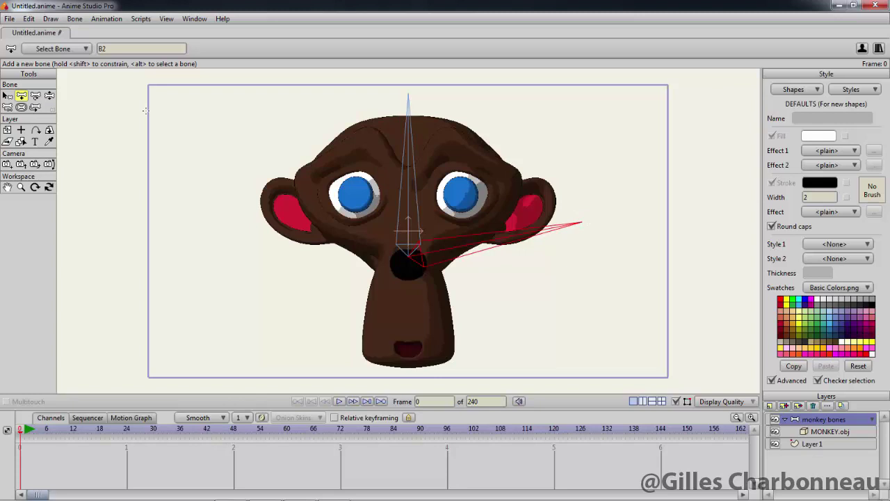
left_click(35, 95)
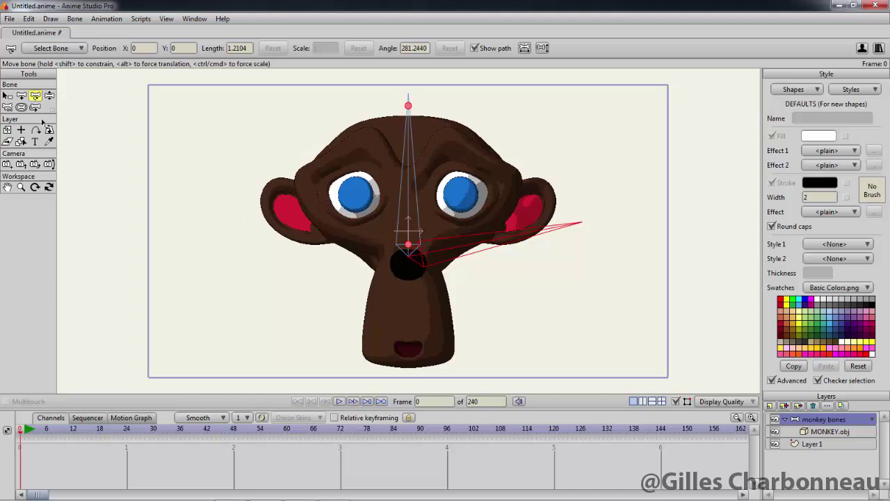
left_click(21, 96)
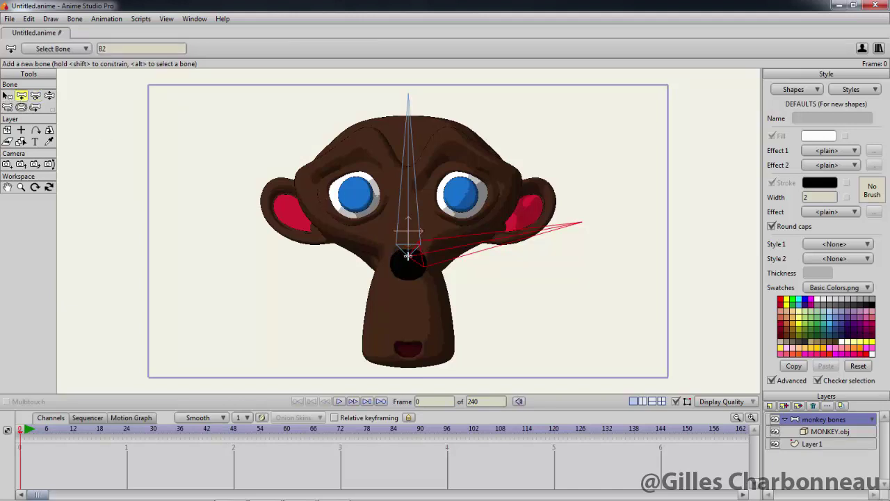
left_click(409, 245, "alt")
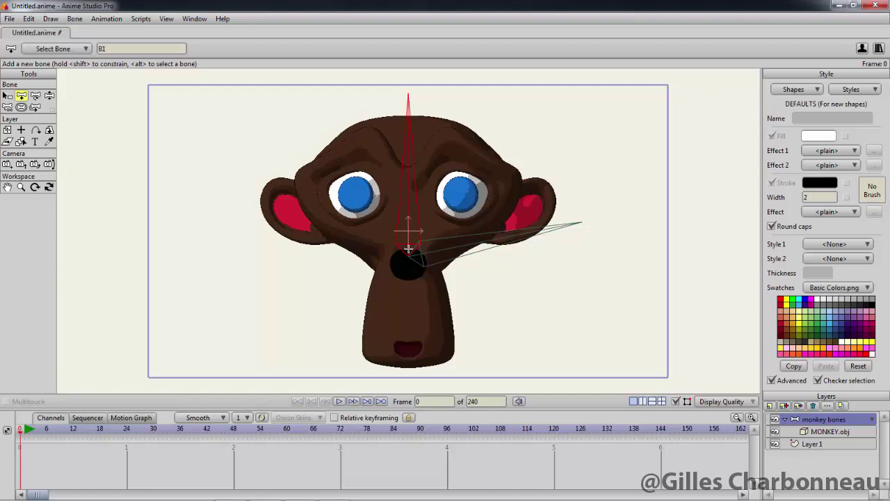
mouse_move(410, 257)
left_mouse_down()
mouse_move(271, 254)
mouse_move(252, 207)
mouse_move(225, 223)
left_mouse_up()
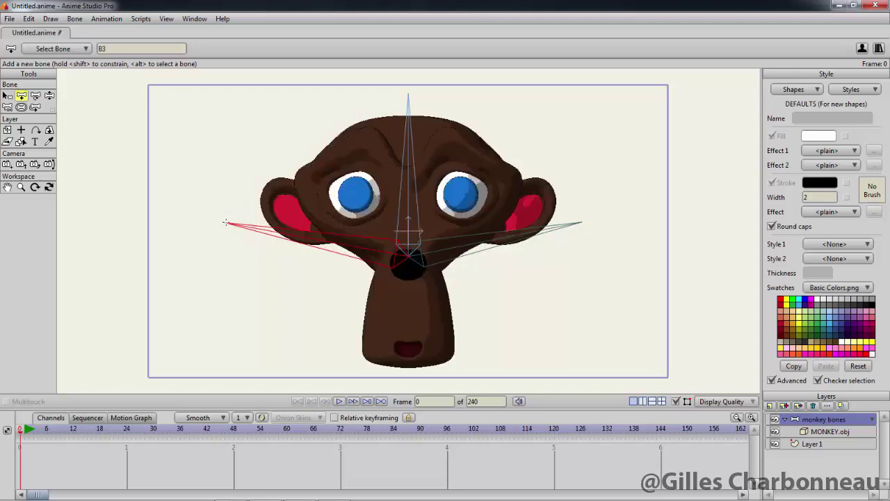
Set the Y position of the second ear bone to 0.
left_click(34, 96)
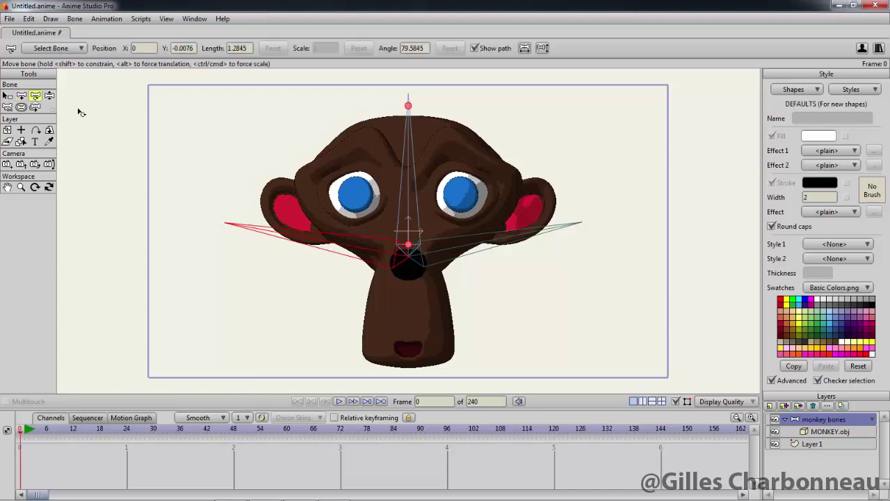
left_click_drag(197, 50, 159, 42)
type("0")
key("Return")
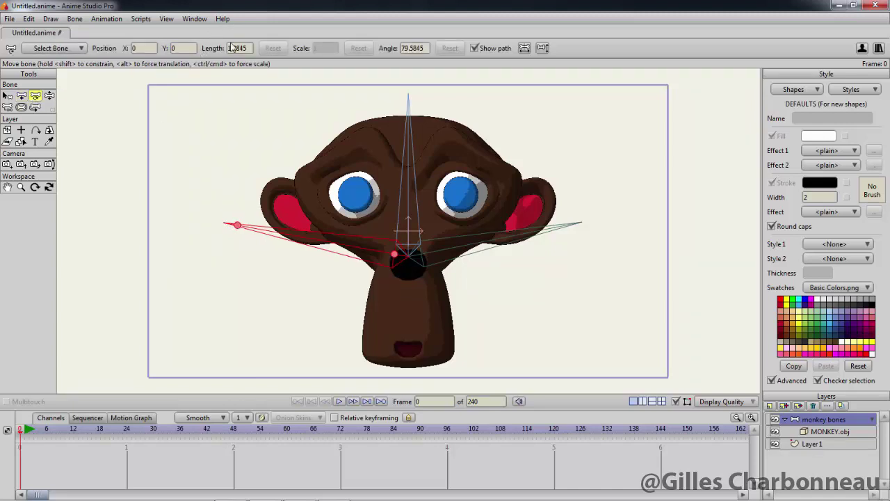
Draw a chain of two child bones from the head bone's base down through the snout to below the chin.
left_click(405, 214)
left_click(411, 209)
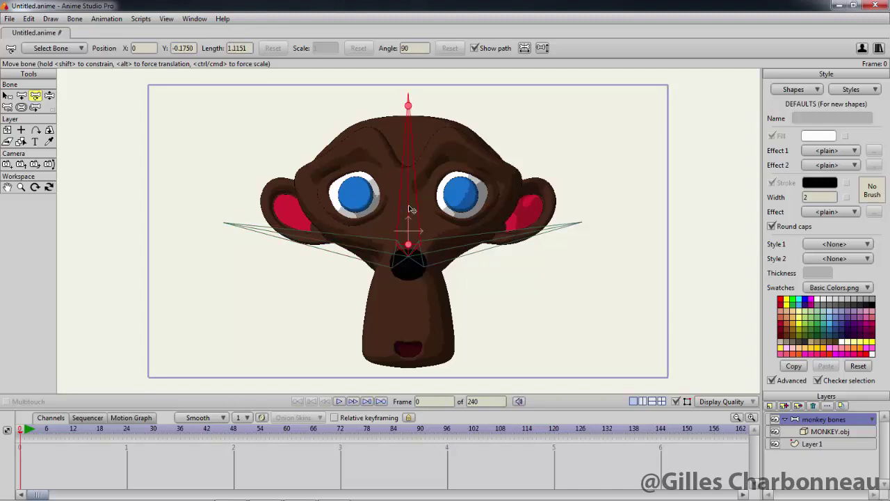
key("a")
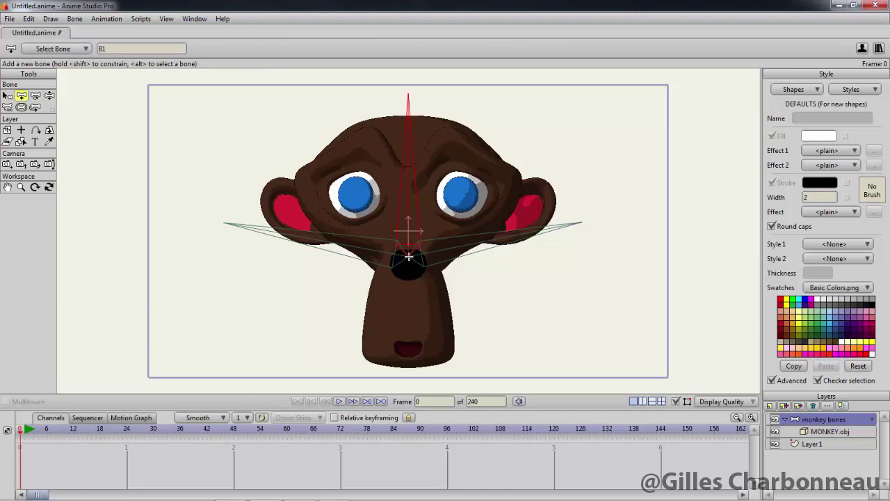
left_click_drag(407, 258, 409, 387)
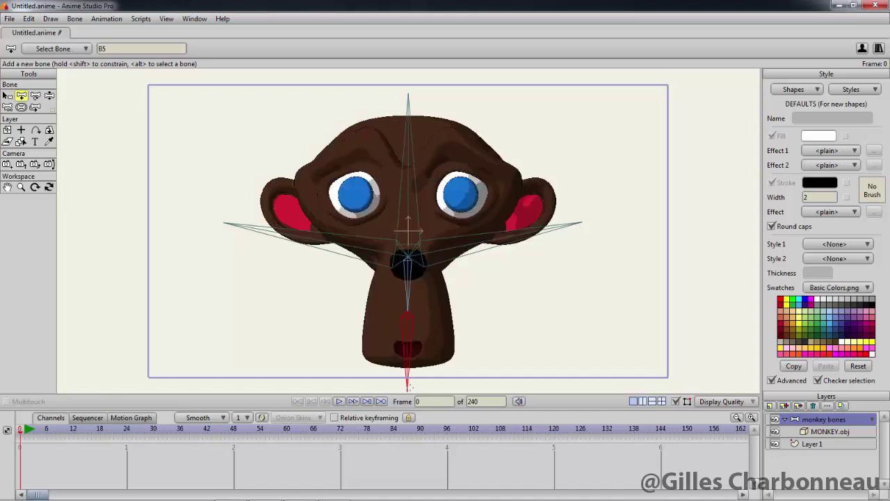
Align the two snout bones by setting the Y position of each to 0.
left_click(35, 95)
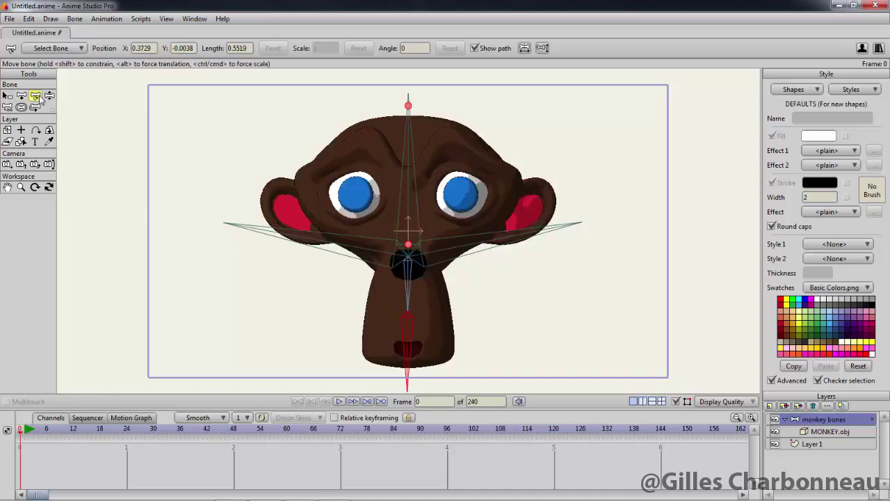
left_click_drag(410, 269, 238, 225)
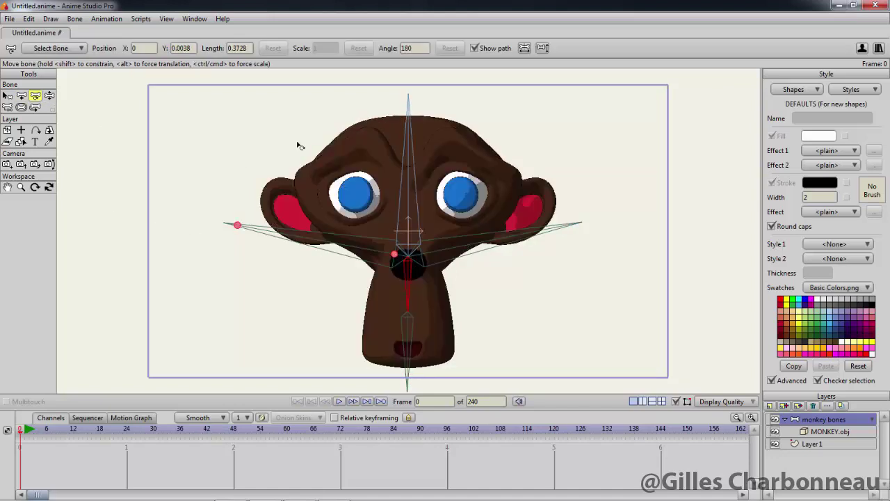
left_click_drag(192, 47, 168, 48)
type("0")
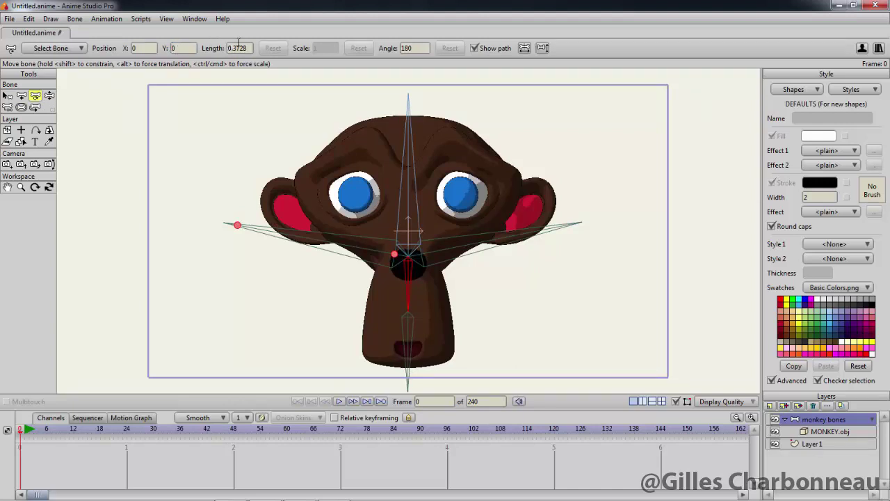
left_click(411, 320)
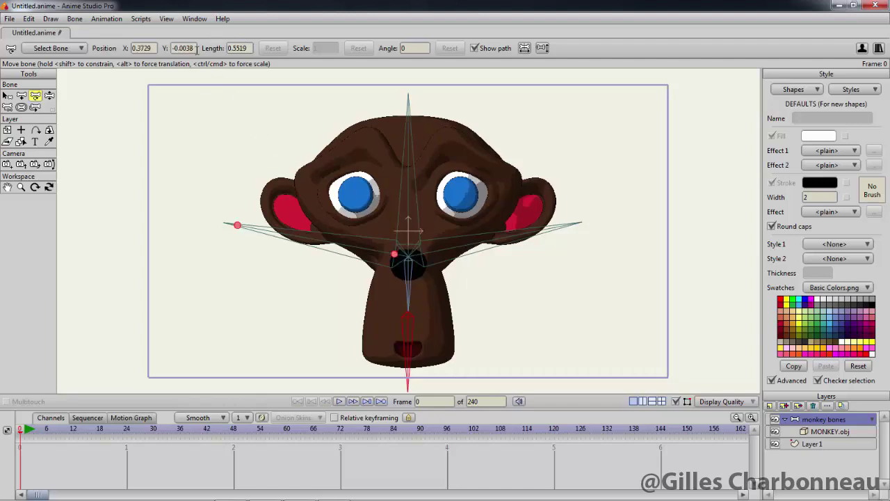
left_click_drag(197, 48, 164, 47)
type("0")
key("Return")
Set bone strengths of about 0.75 and 0.7 for the ears and 1.5 for the lower snout, and strengthen the head and upper snout bones.
left_click(21, 107)
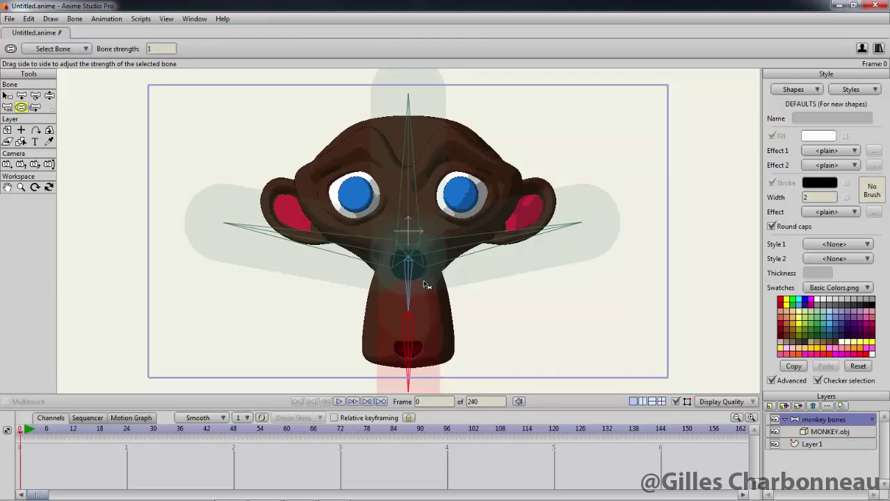
left_click_drag(518, 237, 495, 245)
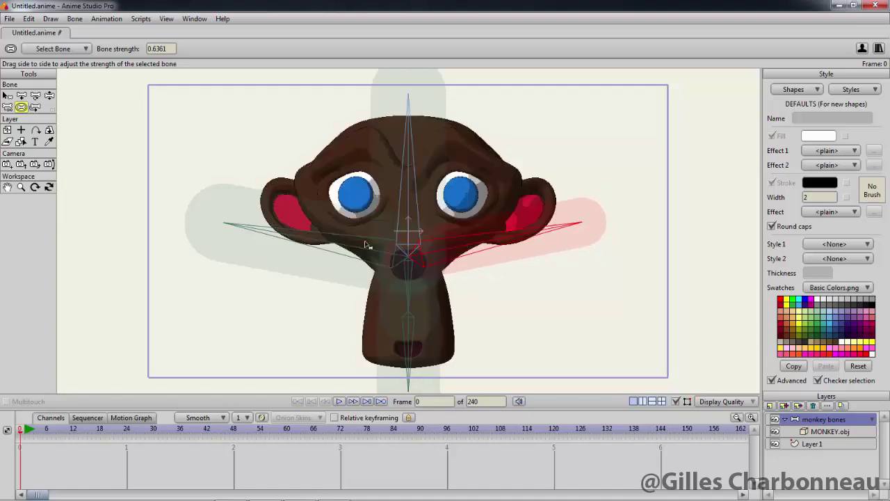
mouse_move(315, 245)
left_mouse_down()
mouse_move(333, 250)
mouse_move(279, 247)
left_mouse_up()
left_click_drag(410, 144, 419, 146)
left_click_drag(475, 247, 491, 248)
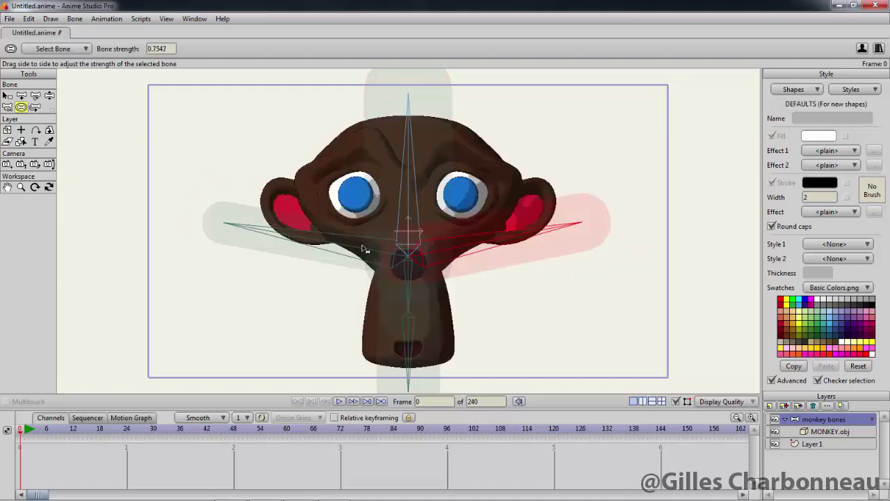
left_click_drag(352, 247, 369, 258)
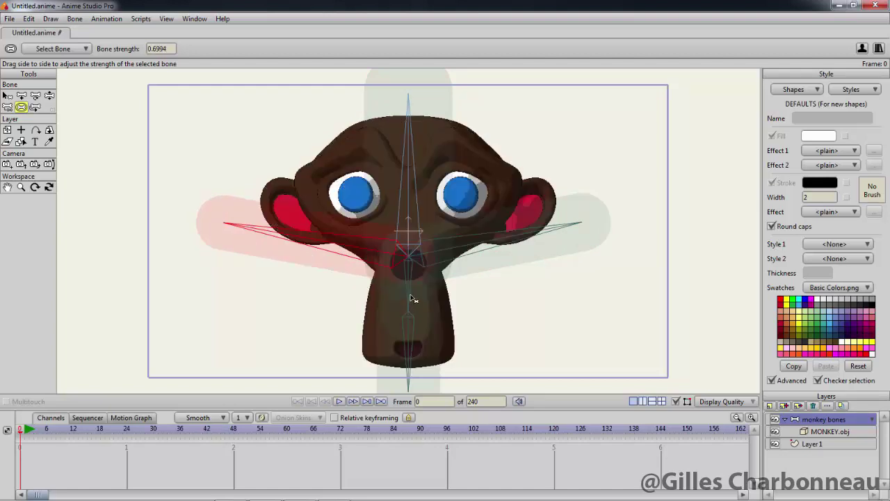
left_click_drag(412, 297, 439, 298)
left_click_drag(416, 364, 447, 358)
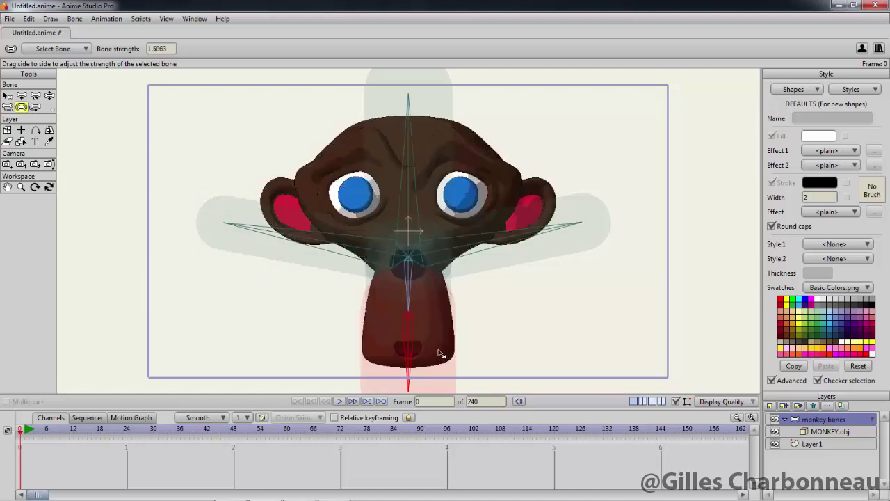
Key the two snout bones in their resting pose at frame 1.
key("b")
key("Right")
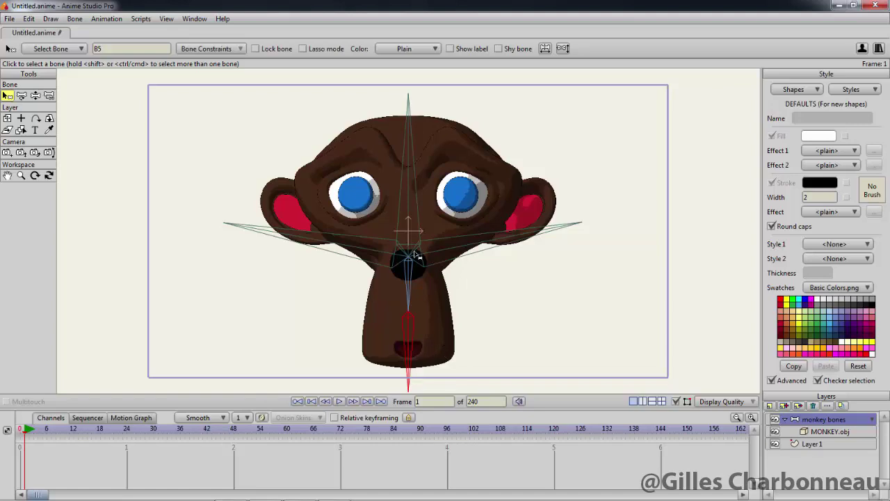
left_click(21, 95)
left_click(410, 284)
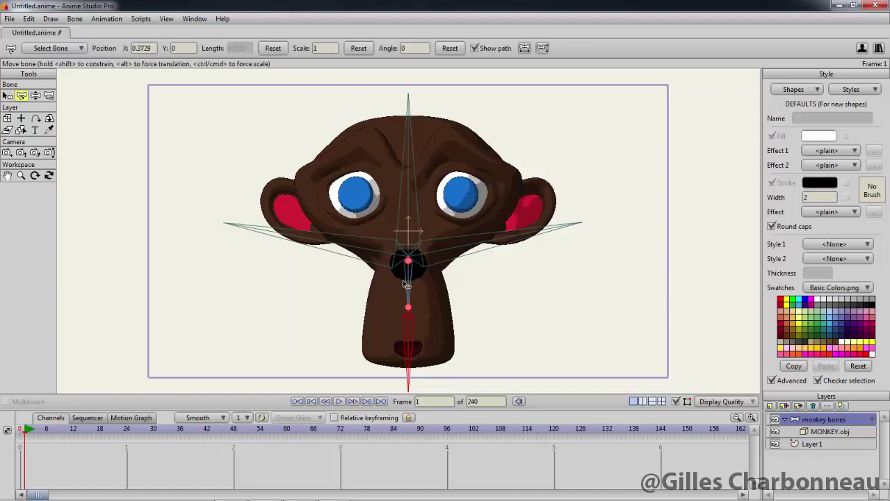
left_click(410, 307)
left_click_drag(416, 334, 413, 343)
Add keyframes for the two snout bones at frame 24.
key("Right")
key("Right")
key("Right")
key("Right")
key("Right")
key("Right")
key("Right")
key("Right")
key("Right")
key("Right")
key("Right")
key("Right")
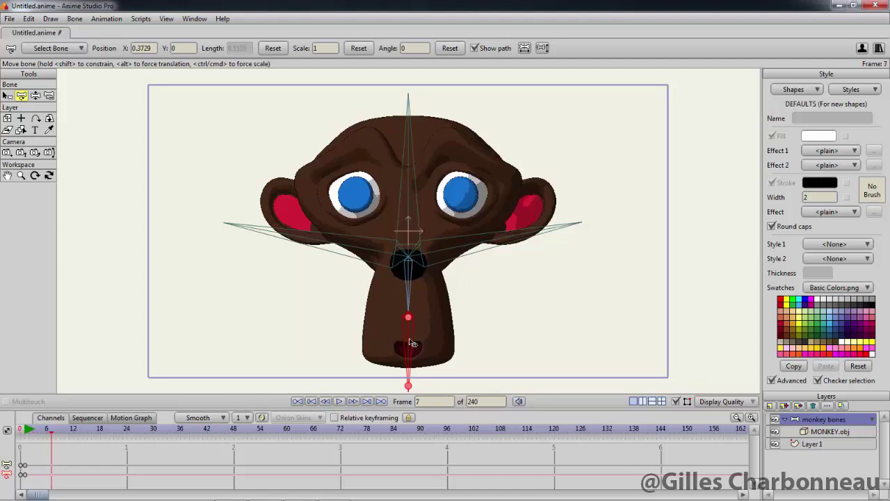
key("Right")
key("Right")
key("Right")
key("Right")
key("Right")
key("Right")
key("Right")
key("Right")
key("Right")
key("Right")
key("Right")
mouse_move(411, 341)
left_mouse_down()
mouse_move(412, 285)
mouse_move(374, 374)
mouse_move(341, 377)
mouse_move(338, 368)
mouse_move(394, 332)
left_mouse_up()
Bend the snout bones toward the viewer's left at frame 30, rotating the lower bone to about -25°.
key("Right")
key("Right")
key("Right")
key("Right")
key("Right")
key("Right")
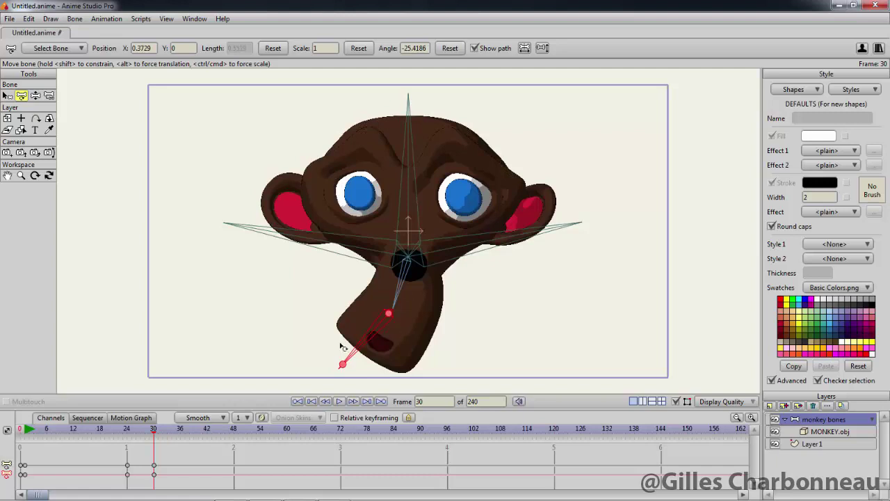
Bend the snout bones toward the viewer's right at frame 42, with the lower bone at about 14°.
key("ctrl+Right")
key("ctrl+Right")
key("ctrl+Right")
key("ctrl+Right")
key("ctrl+Right")
key("ctrl+Right")
key("ctrl+Right")
key("ctrl+Right")
key("ctrl+Right")
key("ctrl+Right")
key("ctrl+Right")
key("ctrl+Right")
mouse_move(402, 304)
left_mouse_down()
mouse_move(426, 298)
mouse_move(427, 473)
mouse_move(468, 375)
left_mouse_up()
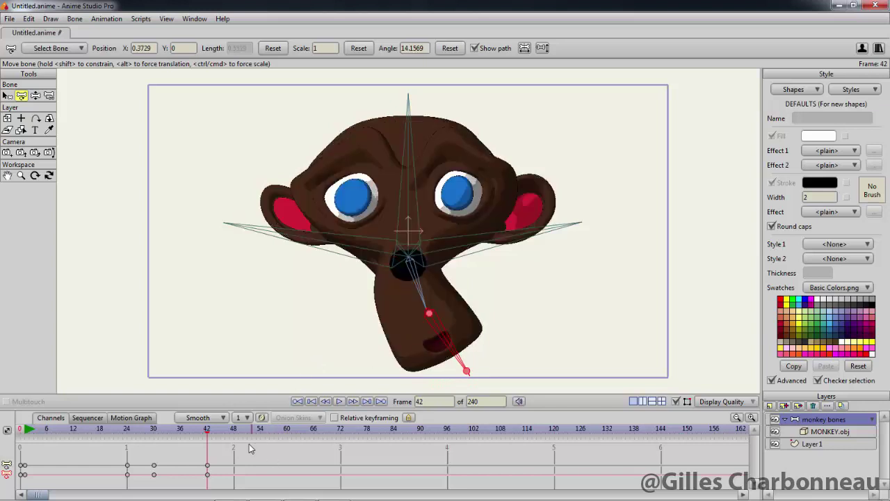
Copy the snout bones' keyframes from frame 24 and paste them at frame 48.
key("ctrl+Right")
key("ctrl+Right")
key("ctrl+Right")
key("ctrl+Right")
key("ctrl+Right")
key("ctrl+Right")
left_click(127, 464)
left_click(29, 19)
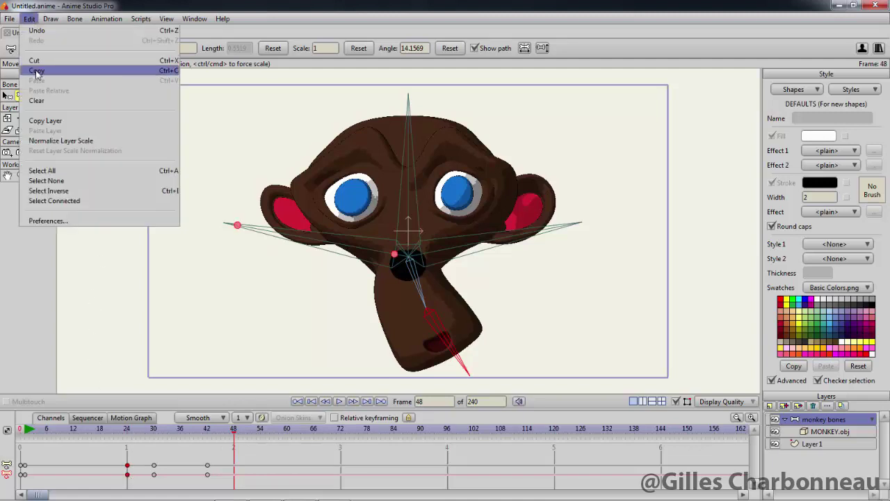
left_click(37, 71)
left_click(29, 20)
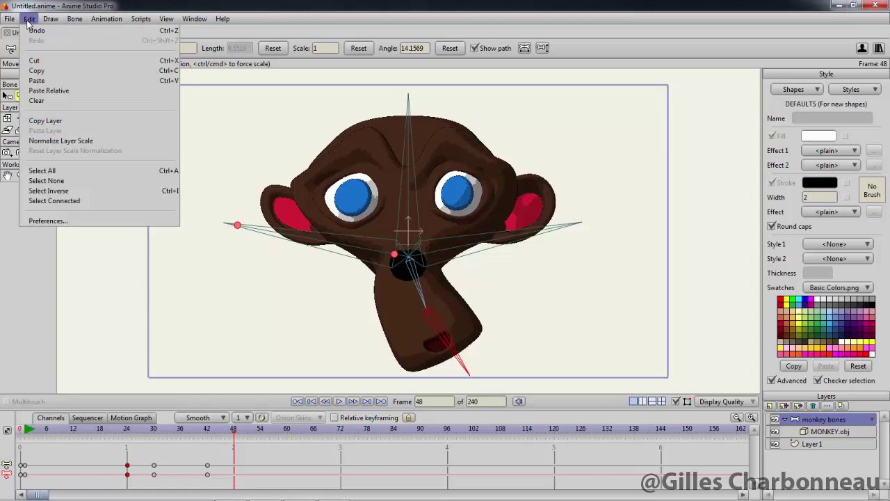
left_click(40, 82)
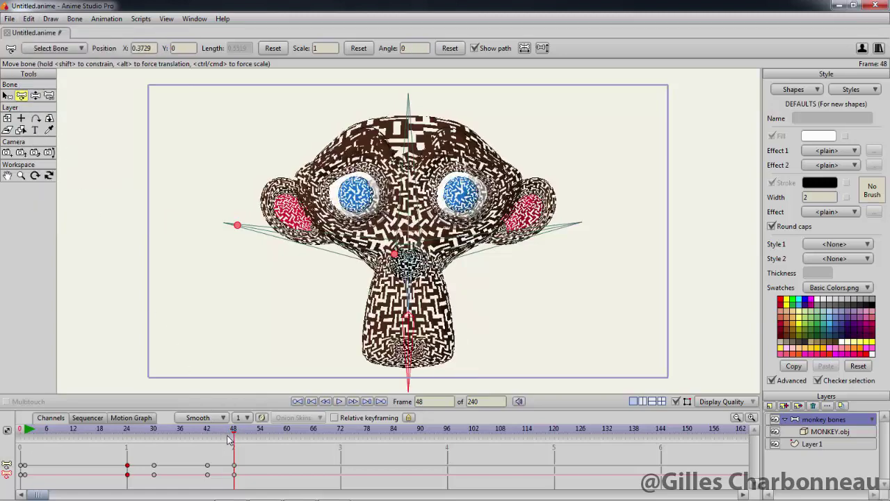
mouse_move(237, 439)
left_mouse_down()
mouse_move(249, 440)
mouse_move(179, 440)
mouse_move(236, 442)
left_mouse_up()
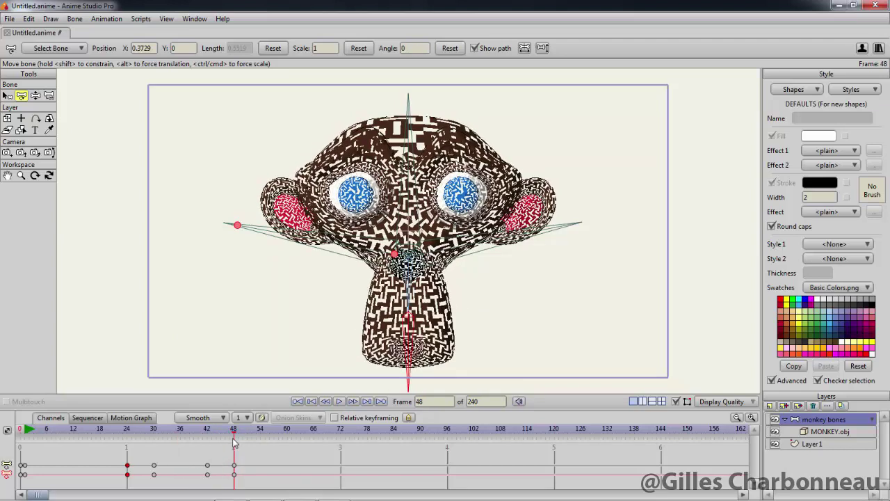
Set the animation's end frame to 60 and play back the snout motion.
left_click(470, 401)
type("60")
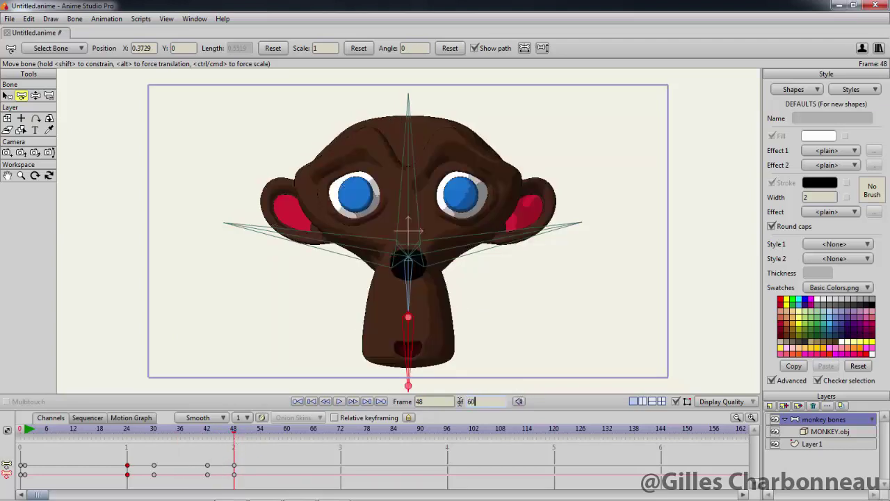
key("Return")
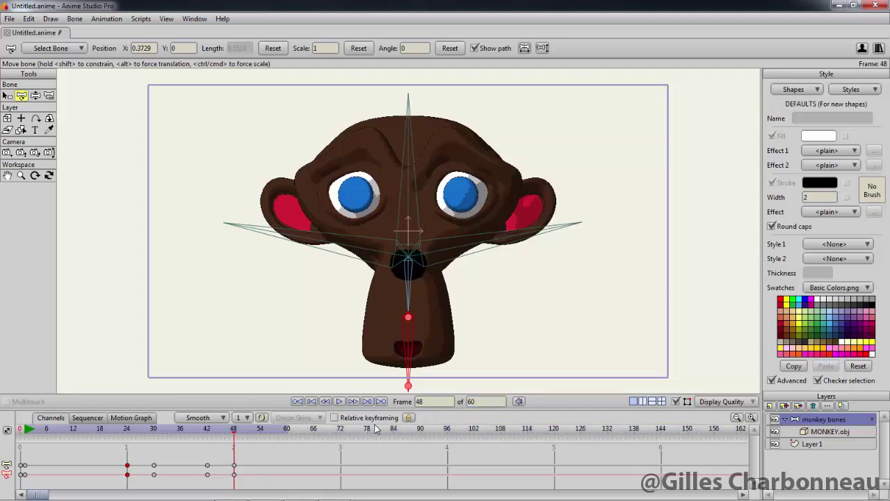
key("space")
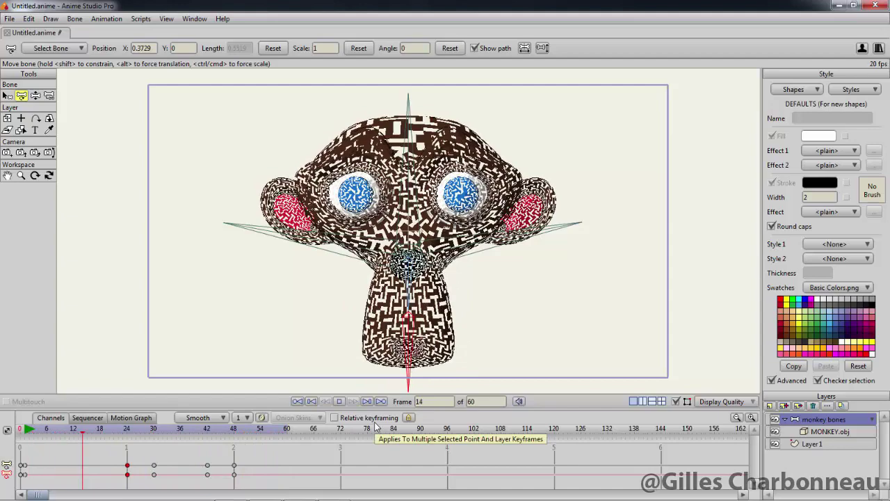
key("space")
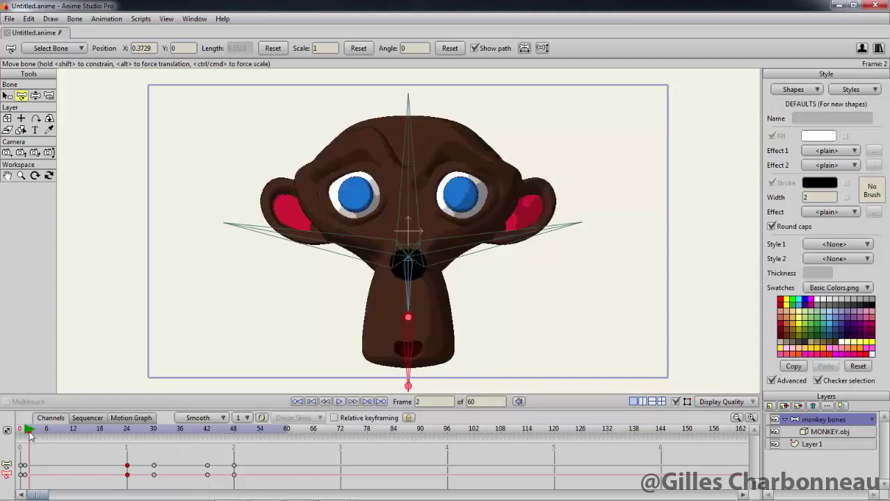
Key the monkey bones layer's X and Y rotation at 0 on frames 1 and 24.
left_click_drag(30, 434, 26, 435)
left_click(50, 119)
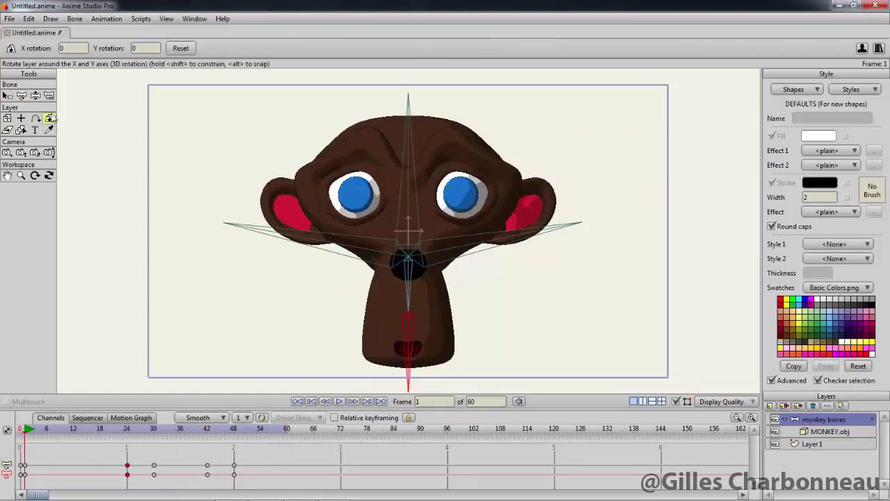
left_click(186, 51)
mouse_move(259, 395)
left_mouse_down()
mouse_move(264, 369)
mouse_move(259, 384)
left_mouse_up()
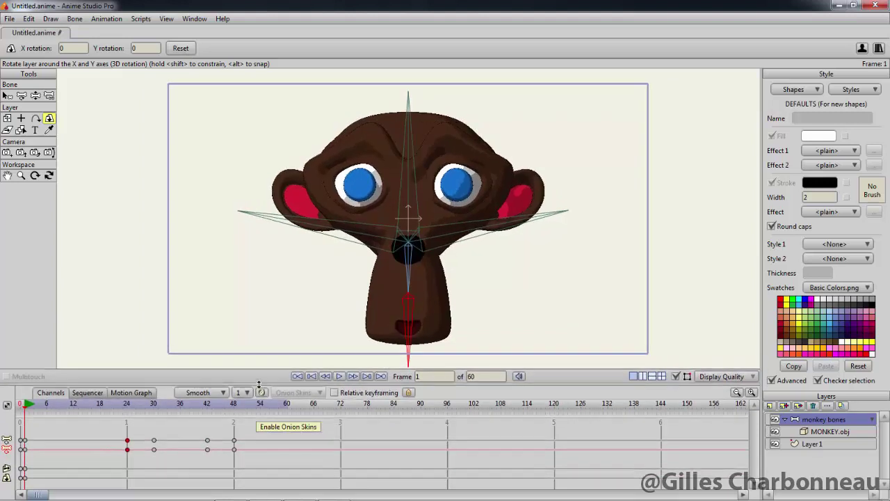
left_click(127, 405)
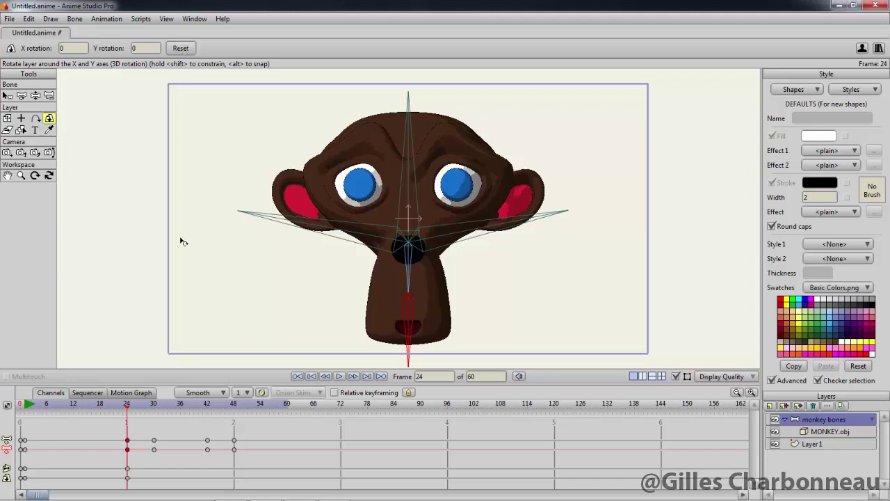
Set the monkey bones layer's X rotation to 6 at frame 30.
key("Right")
key("Right")
key("Right")
key("Right")
key("Right")
key("Right")
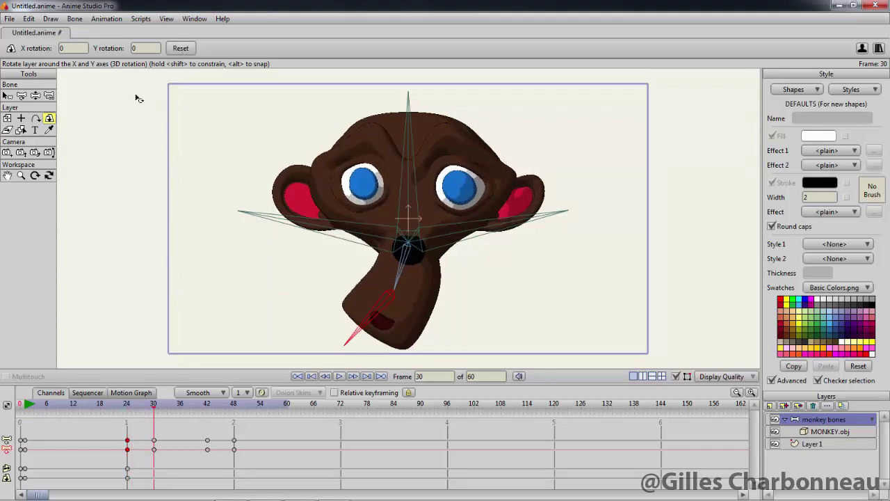
left_click(75, 48)
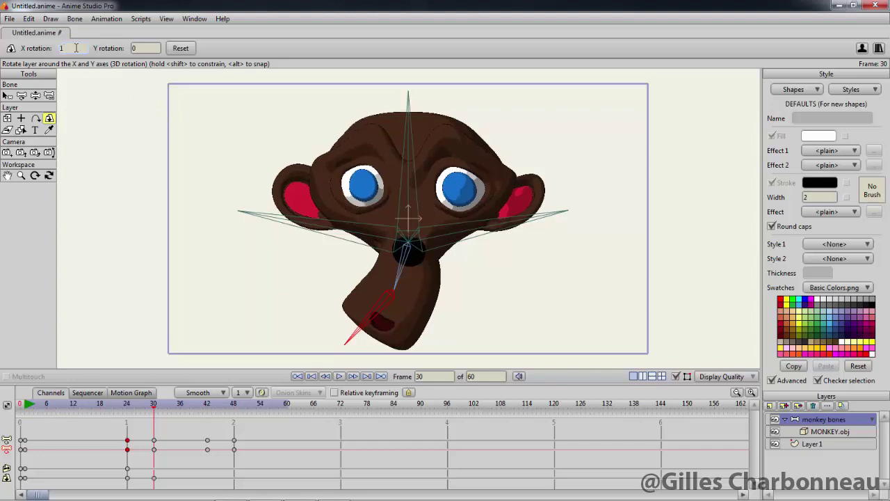
key("BackSpace")
type("3")
key("BackSpace")
type("5")
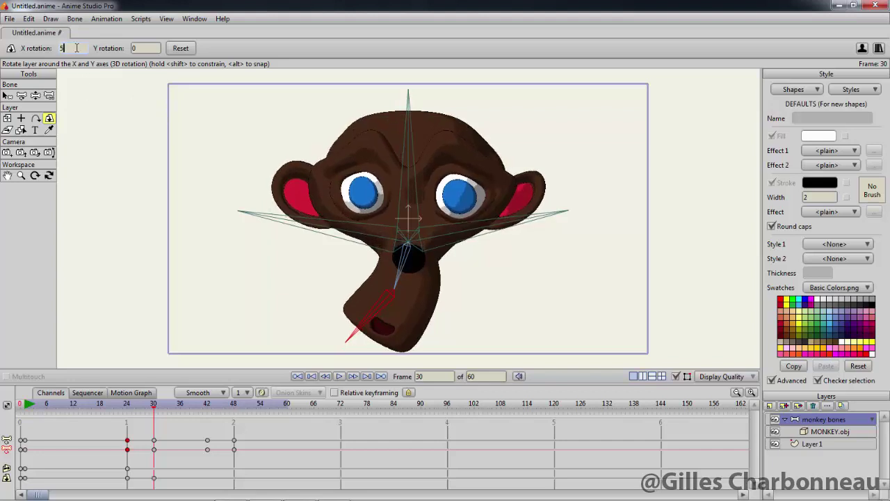
Turn the monkey bones layer at frame 30 by setting its Y rotation to 12.
left_click(142, 48)
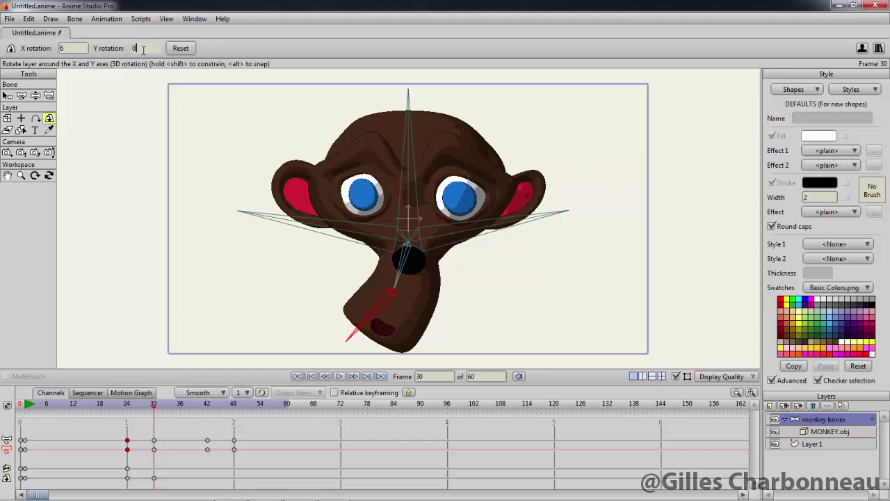
key("BackSpace")
type("9")
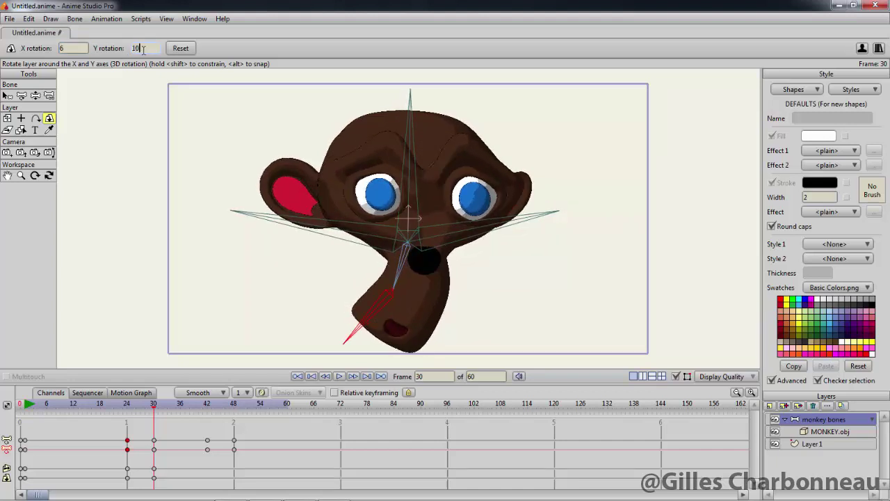
scroll(142, 48, "up", 2)
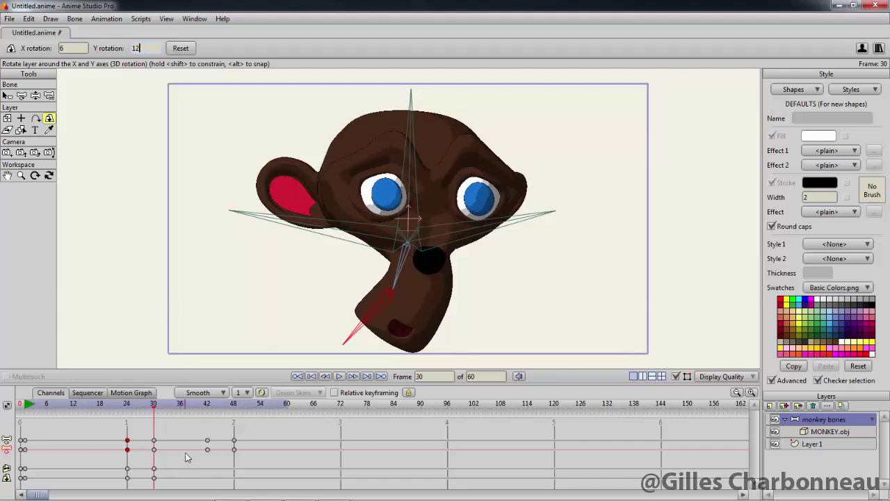
Key the monkey bones layer's X rotation at 6 on frame 42, trying smaller angles first.
left_click_drag(157, 410, 206, 411)
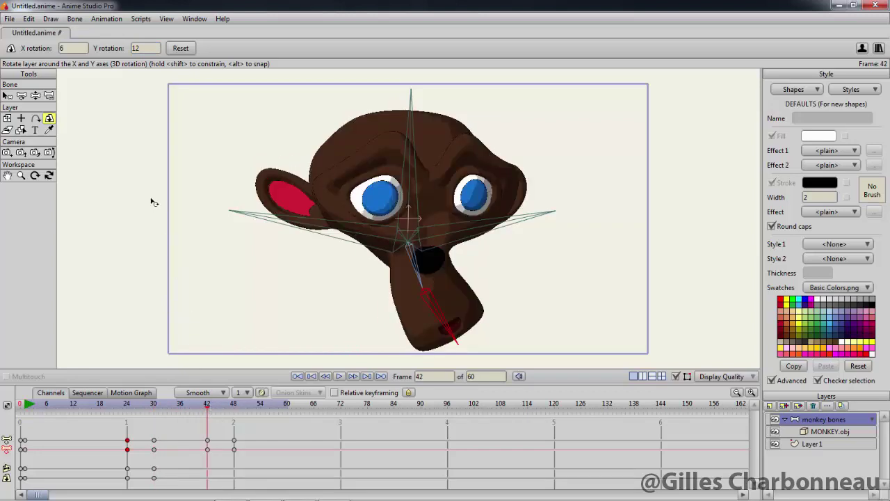
double_click(68, 47)
type("4")
key("Return")
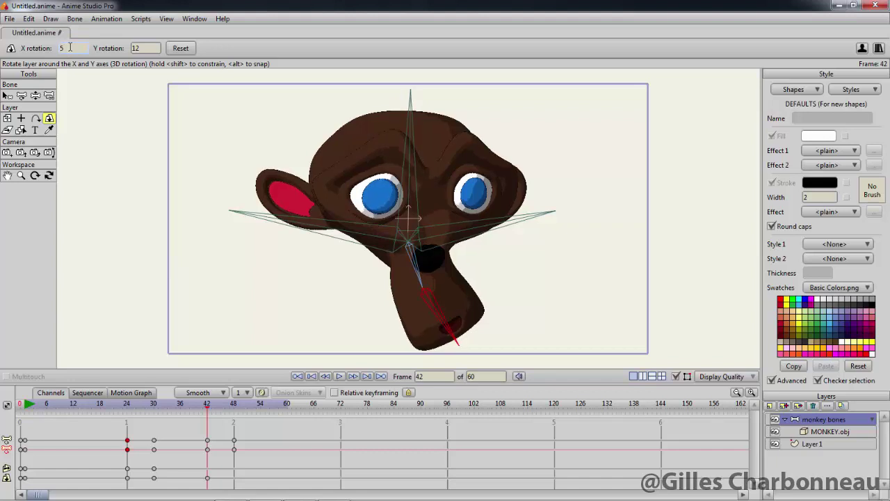
double_click(68, 48)
type("3")
key("Return")
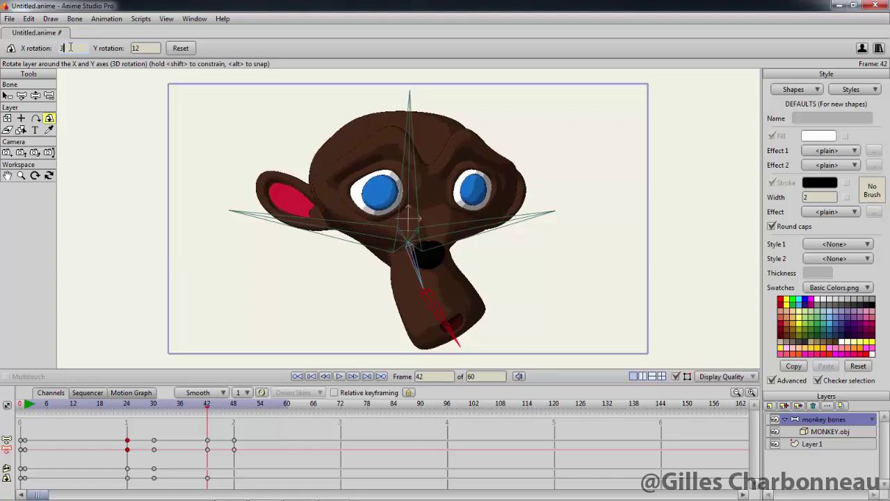
double_click(68, 47)
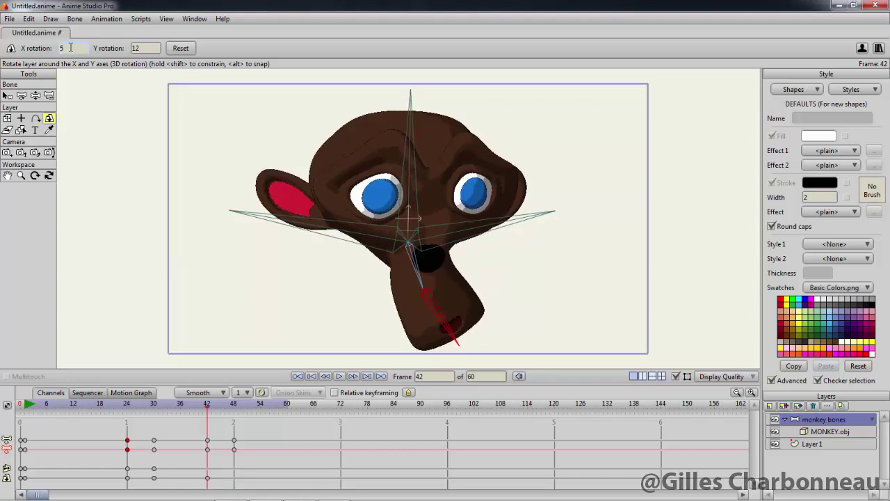
type("6")
key("Return")
Turn the monkey head the opposite way at frame 42 by setting the layer's Y rotation to -12.
left_click(144, 49)
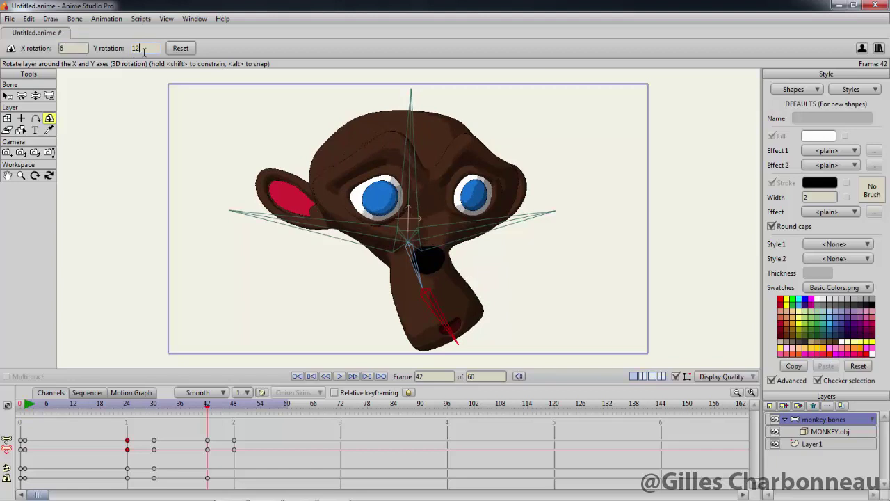
key("BackSpace")
key("BackSpace")
type("3")
key("Return")
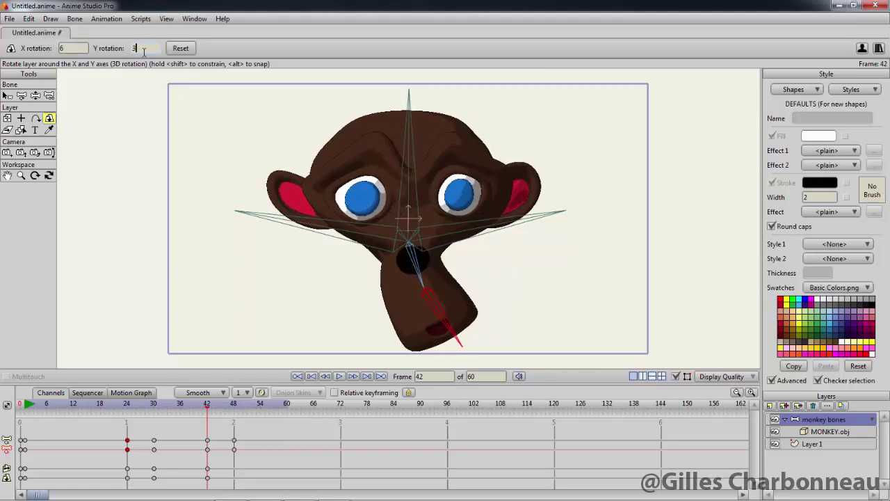
key("BackSpace")
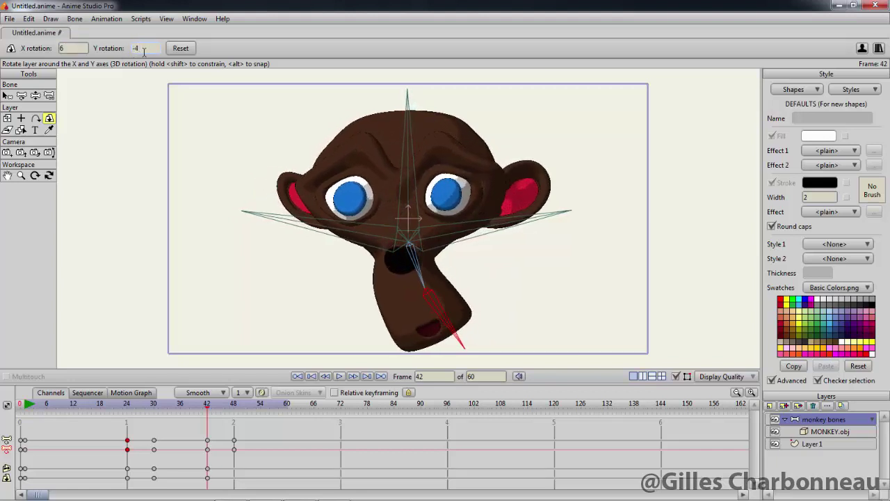
type("-6")
key("Return")
scroll(144, 49, "down", 5)
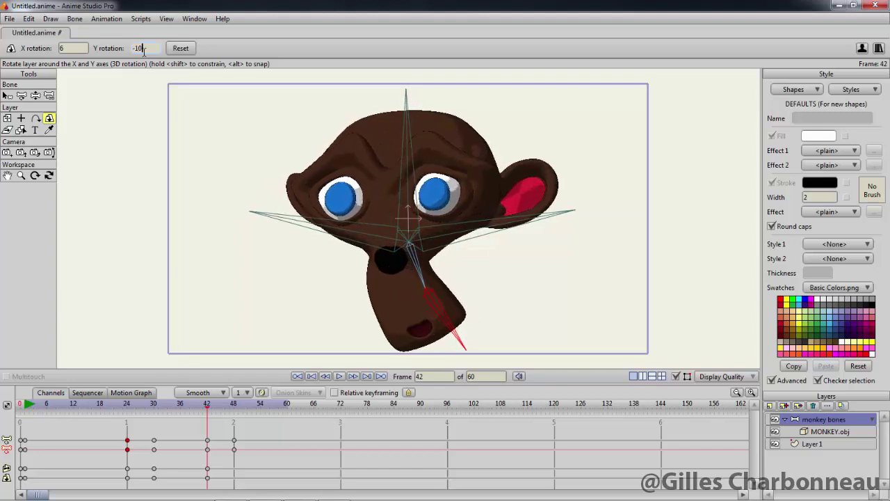
scroll(144, 50, "down", 2)
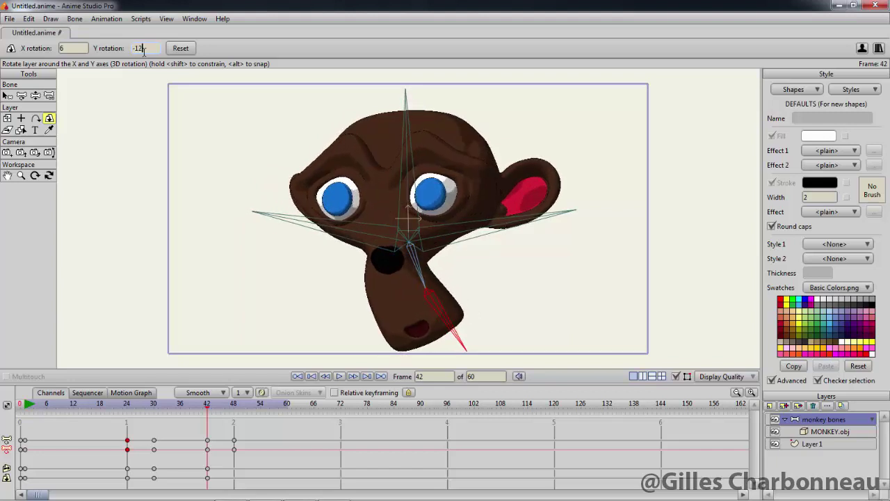
Reset the layer's X and Y rotation to 0 at frame 48 and play the animation from frame 0.
left_click_drag(209, 410, 237, 407)
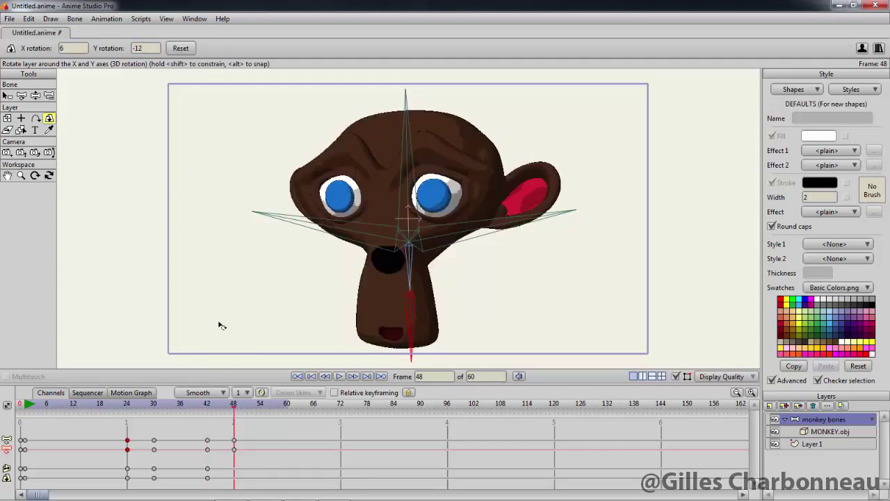
left_click(180, 48)
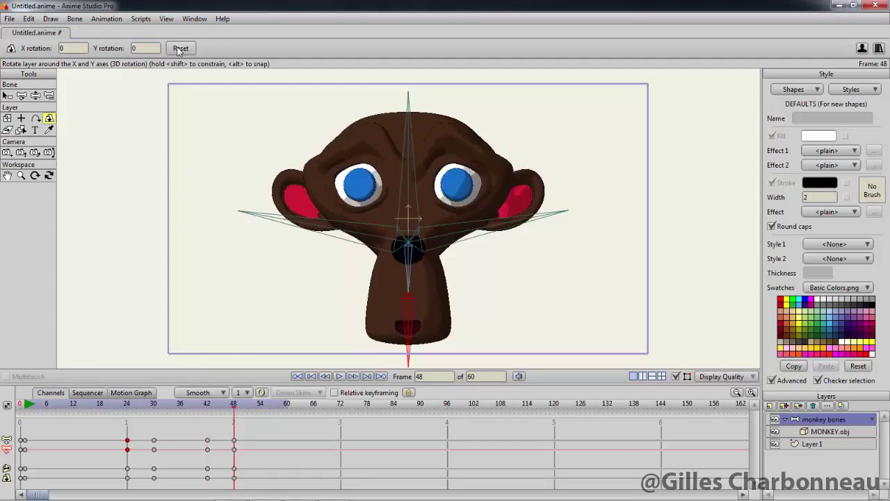
left_click_drag(237, 411, 17, 423)
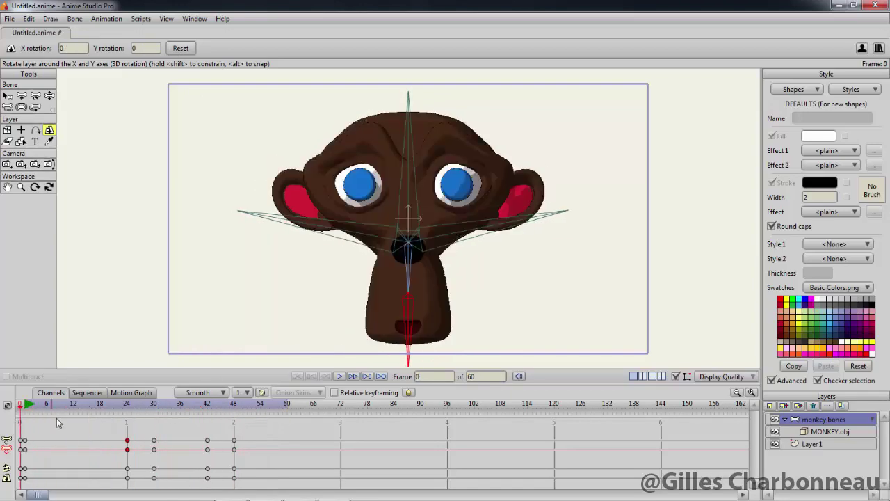
key("space")
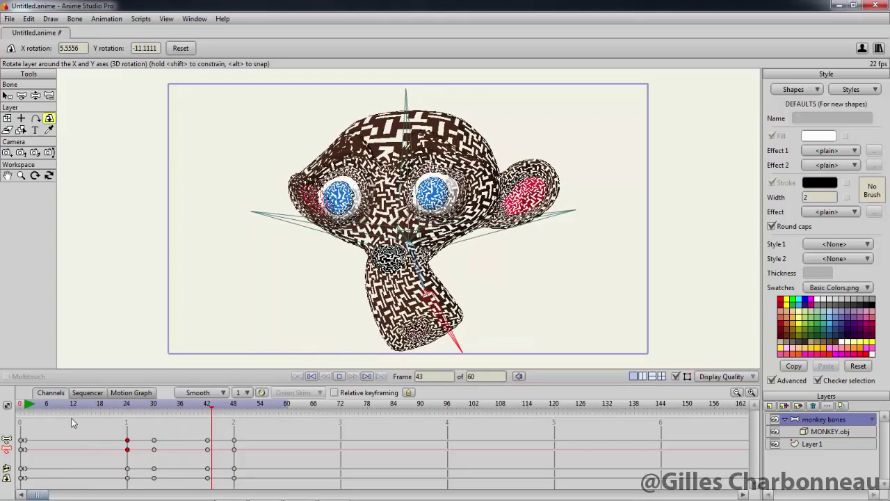
key("space")
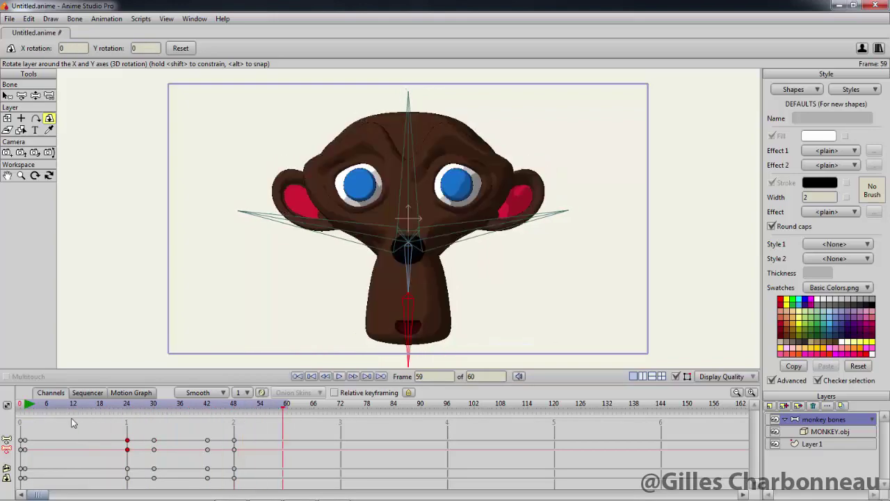